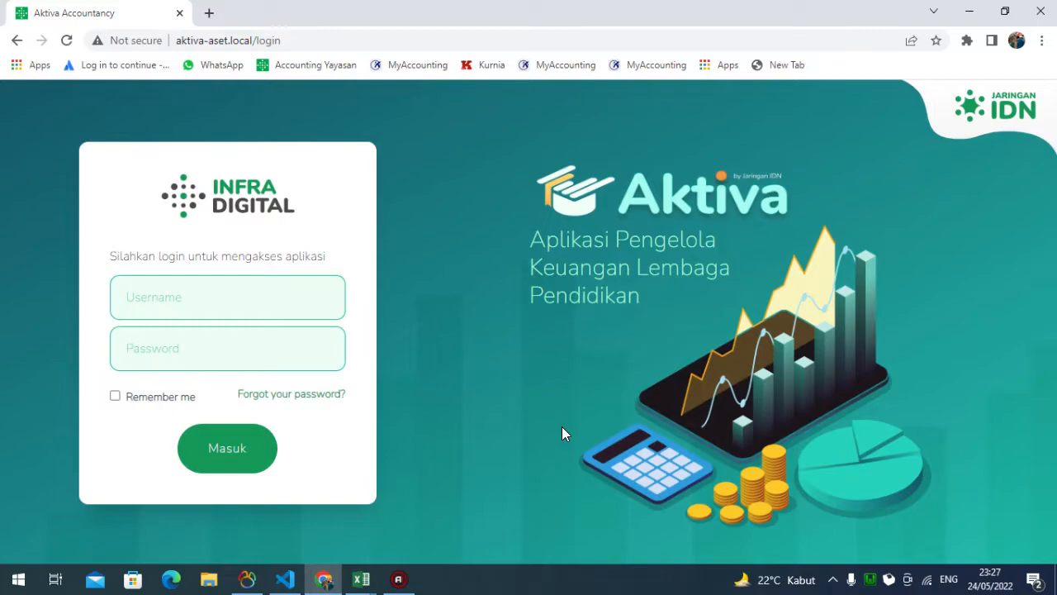
- Log in to Aktiva as administrator with the account password, dismissing the browser's password warning and save prompt
{"action": "left_click", "coordinate": [215, 300]}
{"action": "type", "text": "a"}
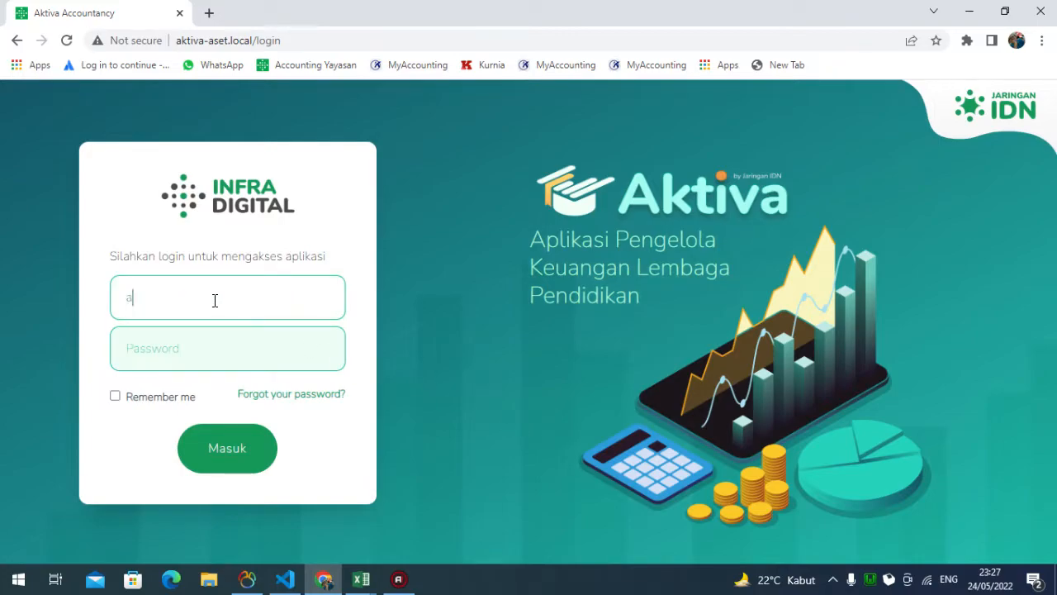
{"action": "type", "text": "dministrator"}
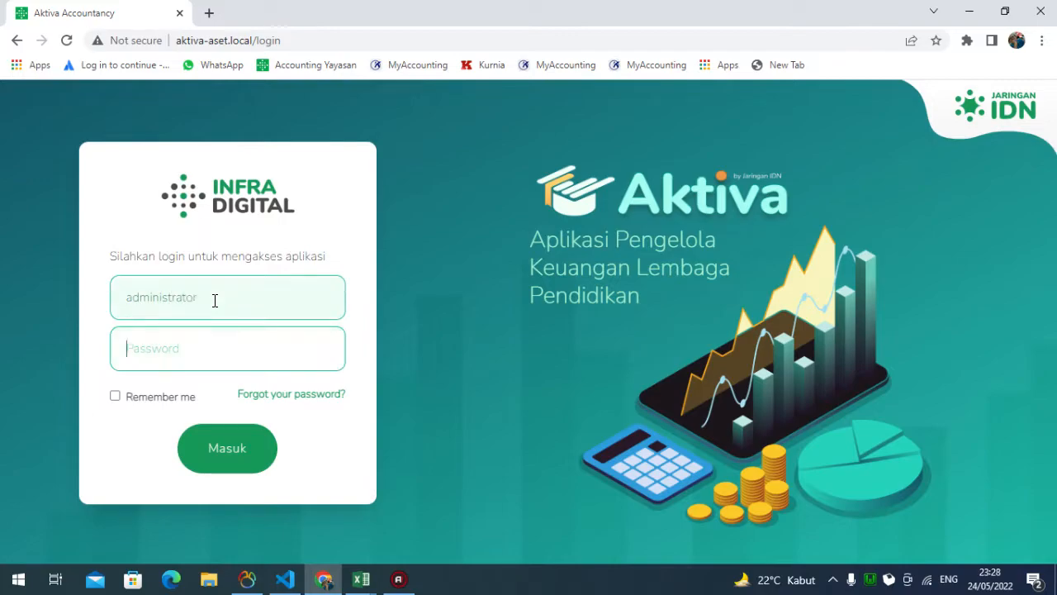
{"action": "key", "text": "Tab"}
{"action": "type", "text": "•"}
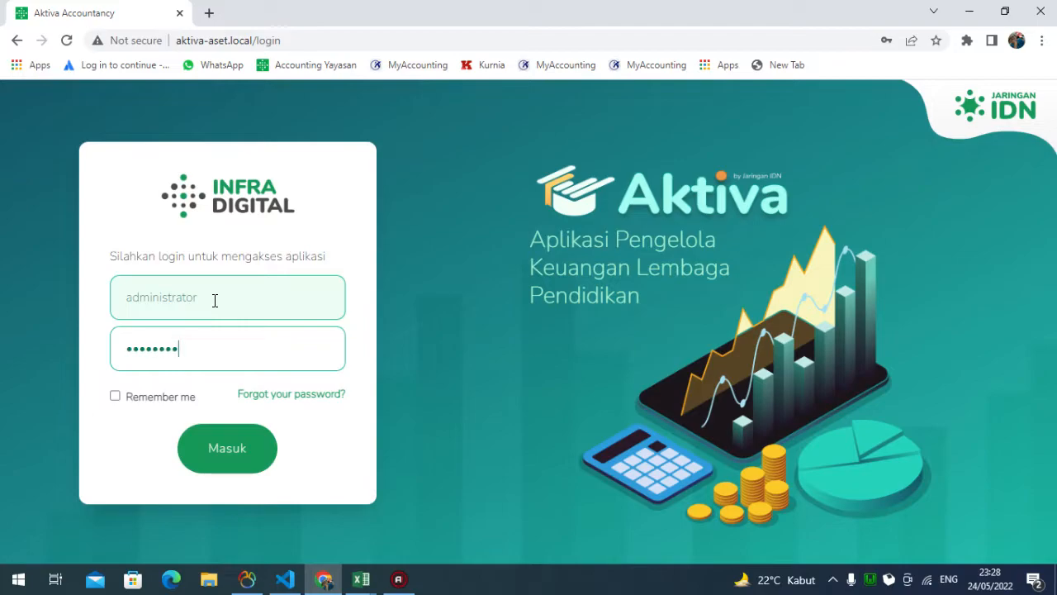
{"action": "type", "text": "•••••••"}
{"action": "key", "text": "Return"}
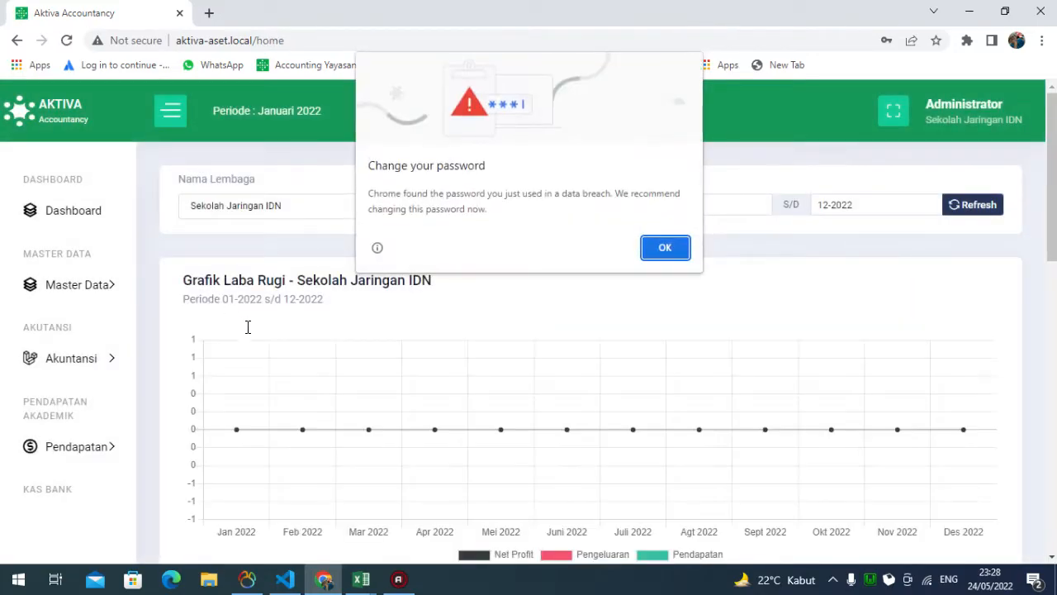
{"action": "left_click", "coordinate": [662, 246]}
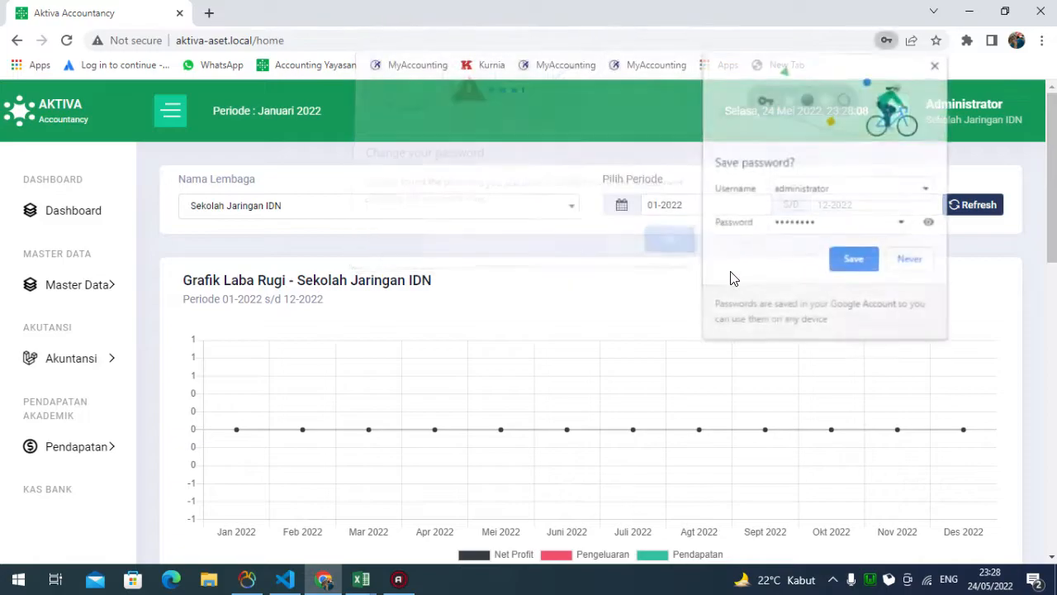
{"action": "left_click", "coordinate": [936, 64]}
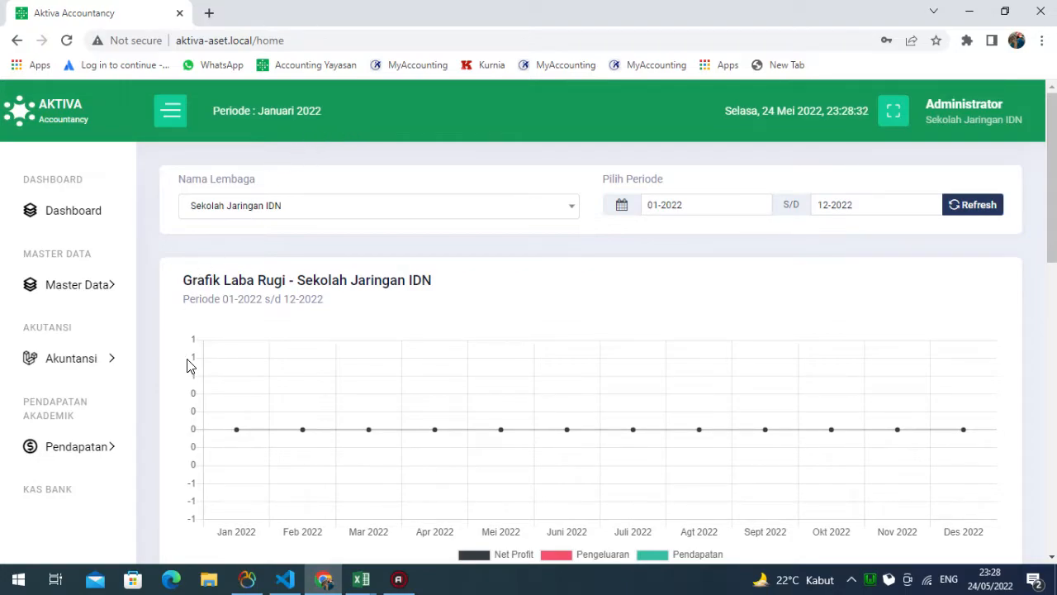
- Open the accounting period settings for Infra Digital Nusantara and choose January 2022 as the year's starting period
{"action": "scroll", "coordinate": [86, 408], "scroll_direction": "down", "scroll_amount": 2}
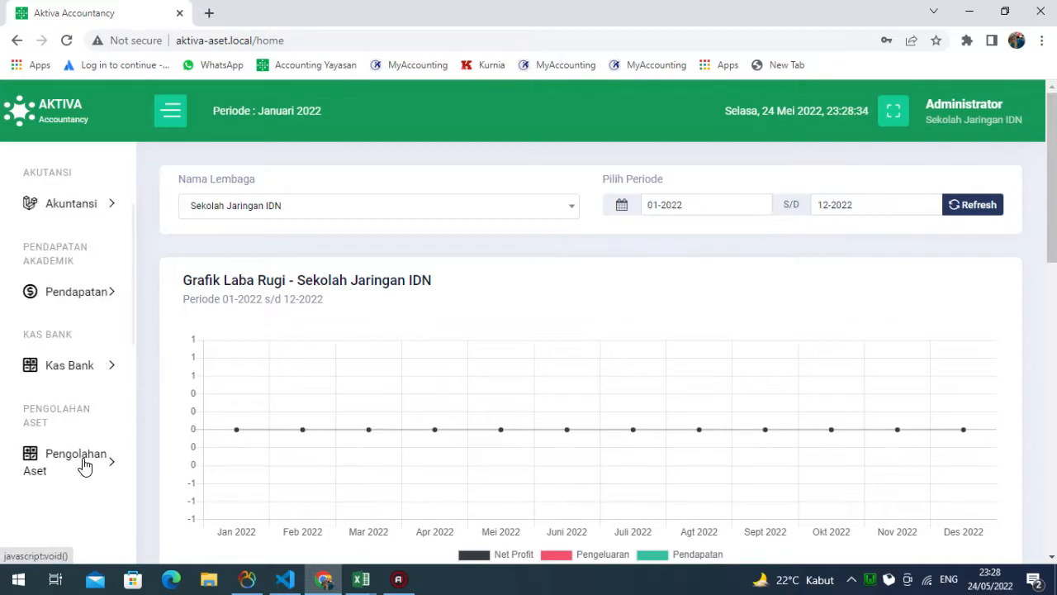
{"action": "scroll", "coordinate": [83, 464], "scroll_direction": "down", "scroll_amount": 2}
{"action": "scroll", "coordinate": [91, 404], "scroll_direction": "up", "scroll_amount": 3}
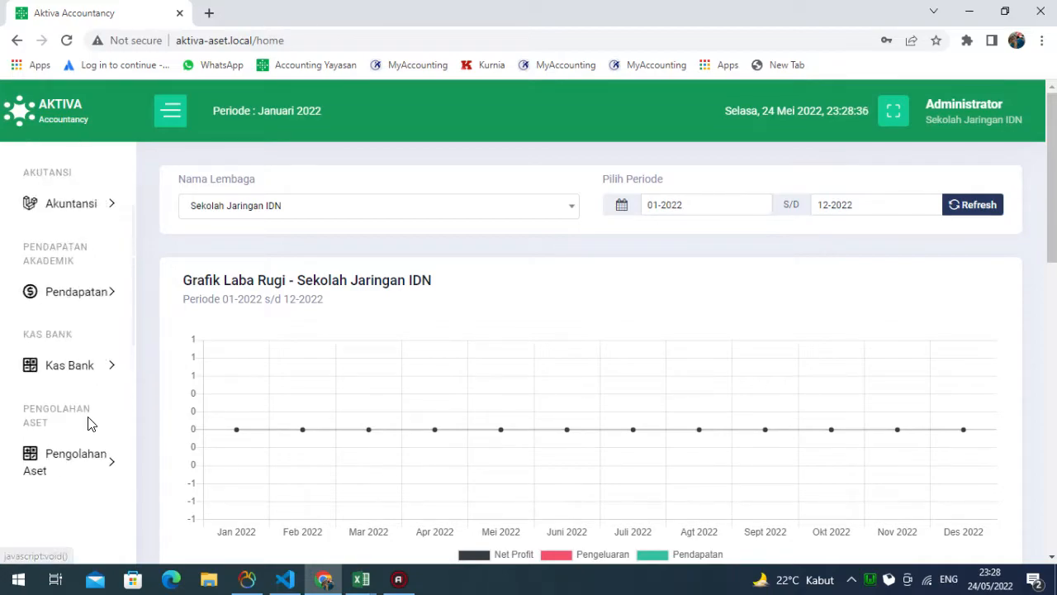
{"action": "left_click", "coordinate": [88, 287]}
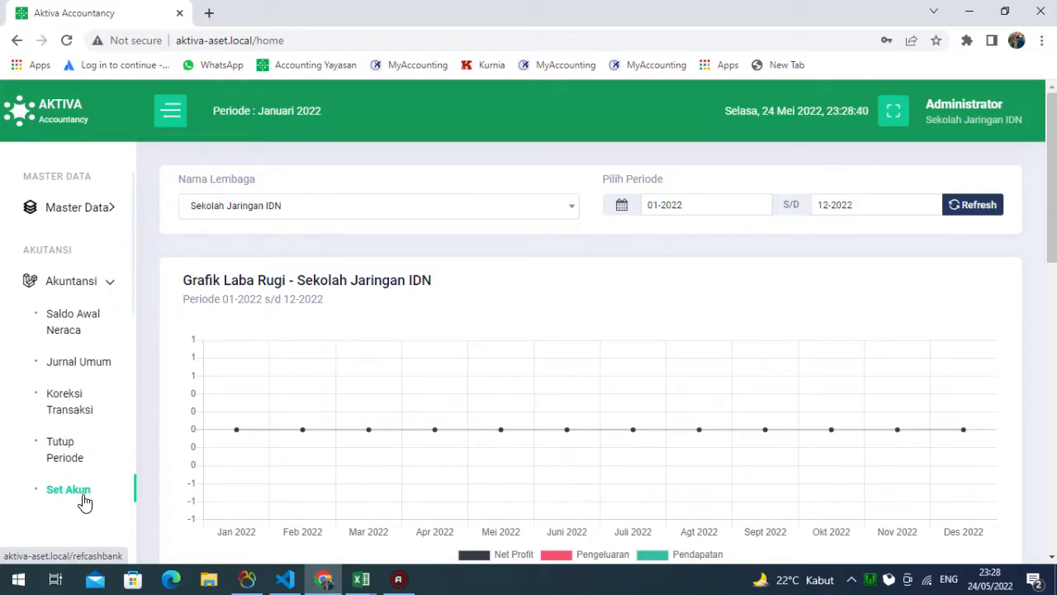
{"action": "scroll", "coordinate": [80, 498], "scroll_direction": "down", "scroll_amount": 1}
{"action": "left_click", "coordinate": [92, 459]}
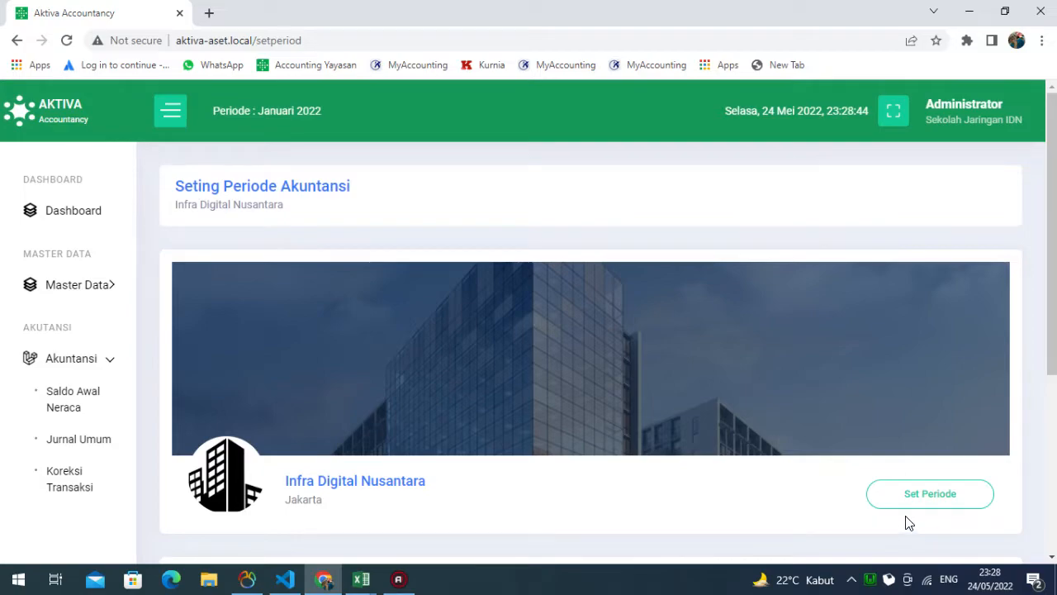
{"action": "left_click", "coordinate": [908, 500]}
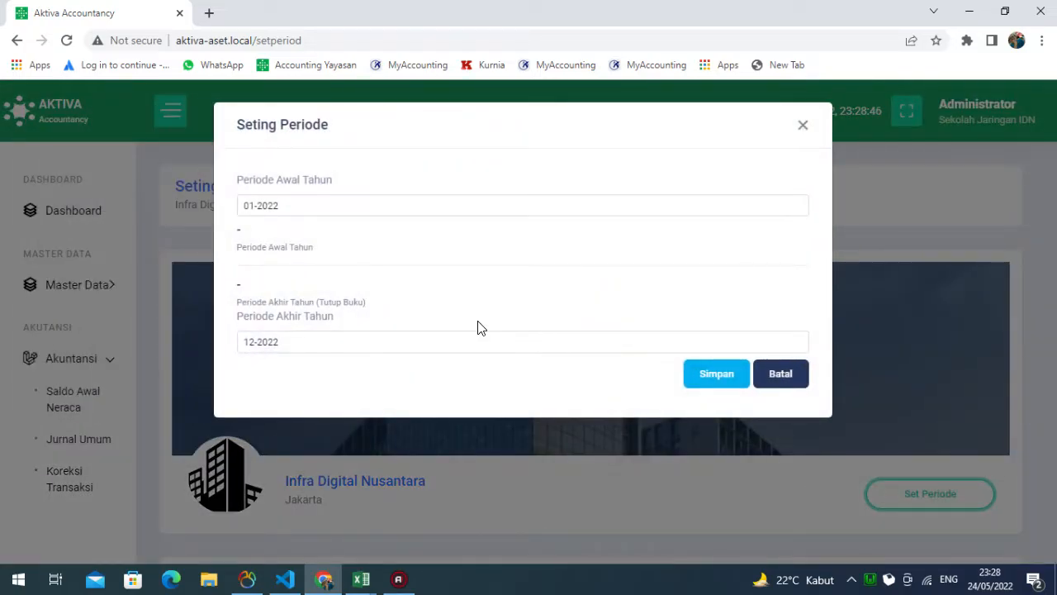
{"action": "left_click", "coordinate": [365, 204]}
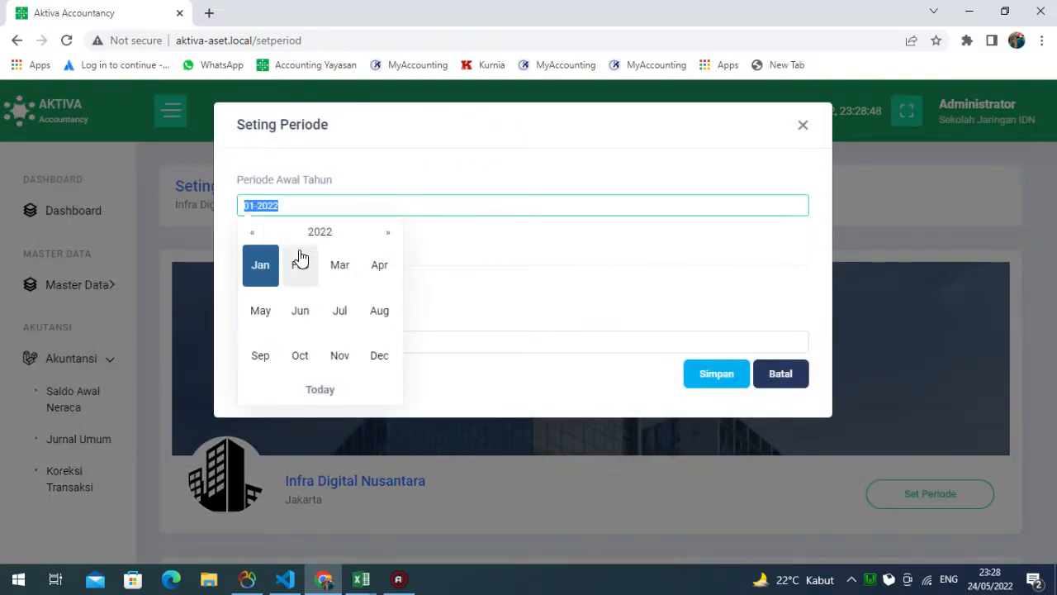
{"action": "left_click", "coordinate": [263, 265]}
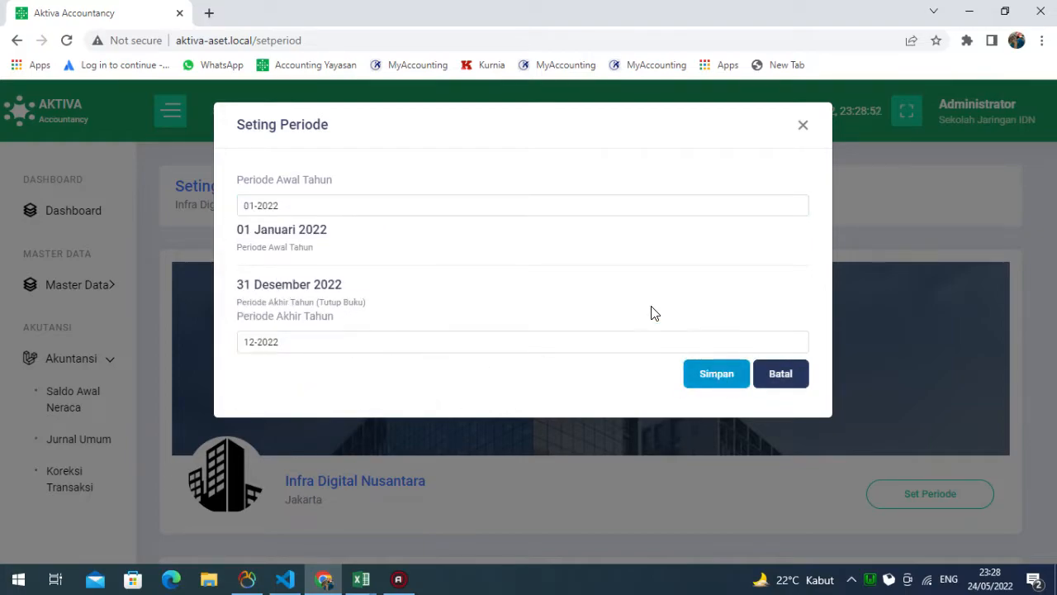
- Try a year starting period of June 2022 with December 2022 as the ending period
{"action": "left_click", "coordinate": [413, 206]}
{"action": "left_click", "coordinate": [299, 310]}
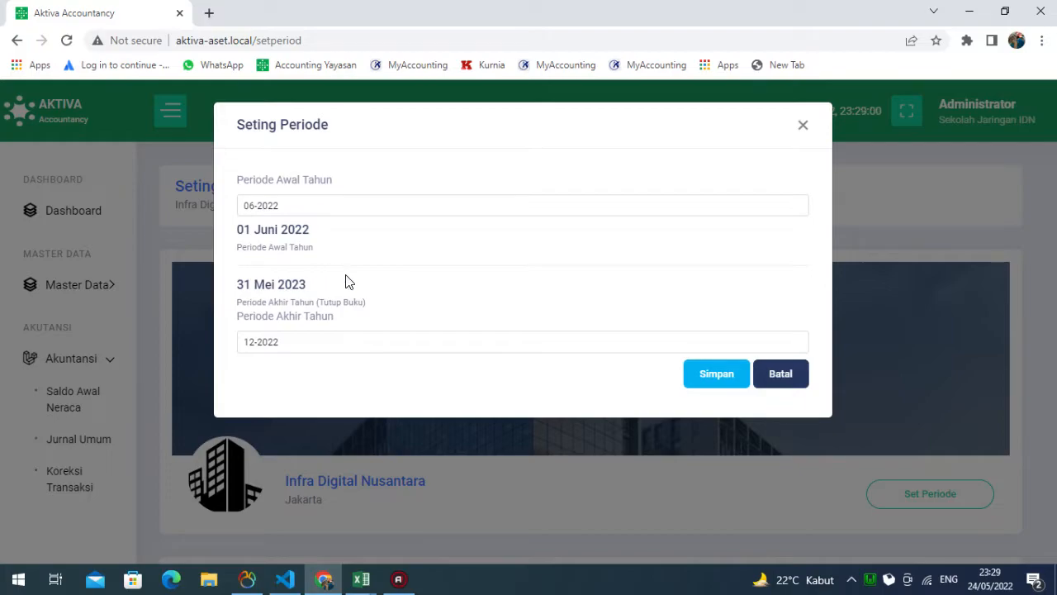
{"action": "left_click", "coordinate": [345, 342]}
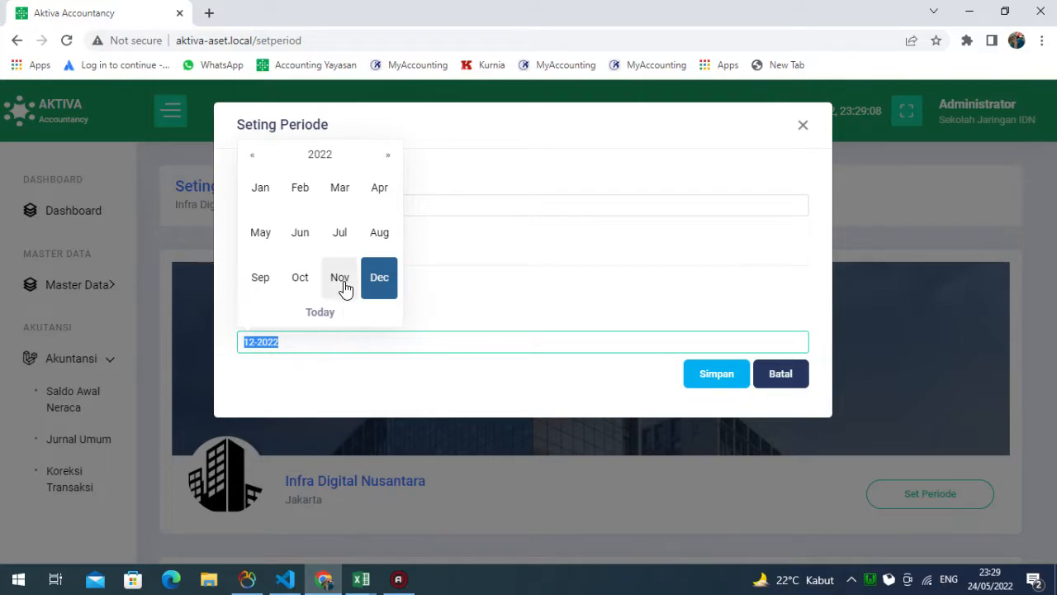
{"action": "left_click", "coordinate": [378, 286]}
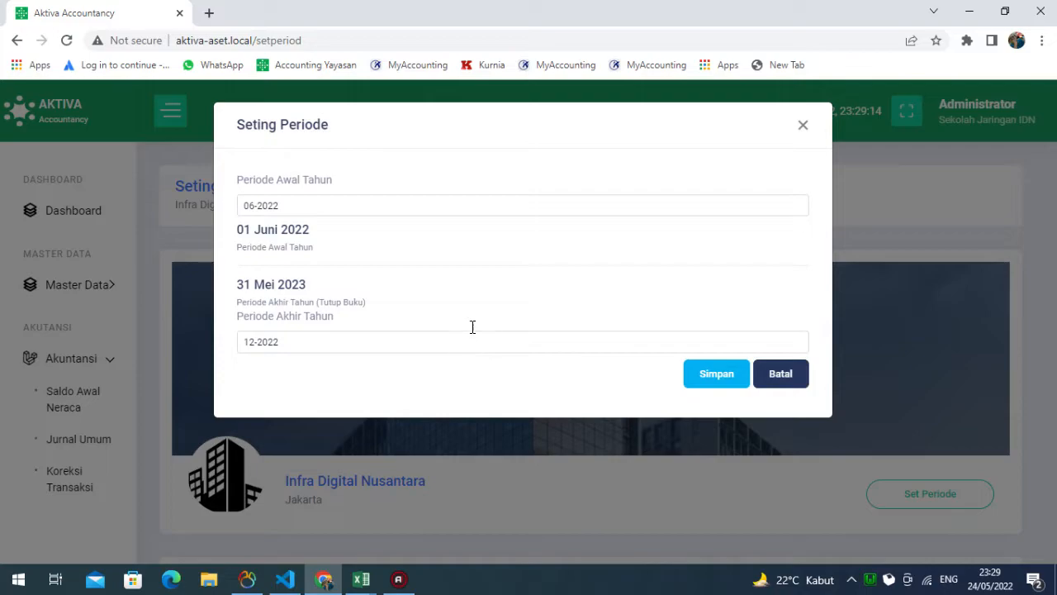
- Set the year's starting period back to 01-2022 and save the accounting period settings
{"action": "left_click", "coordinate": [377, 205]}
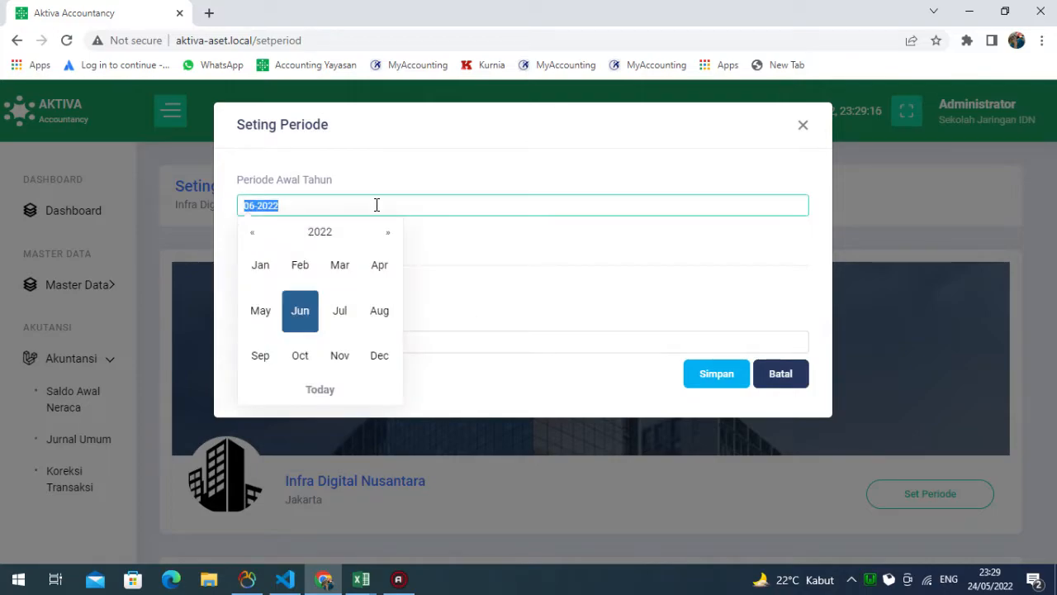
{"action": "left_click", "coordinate": [272, 264]}
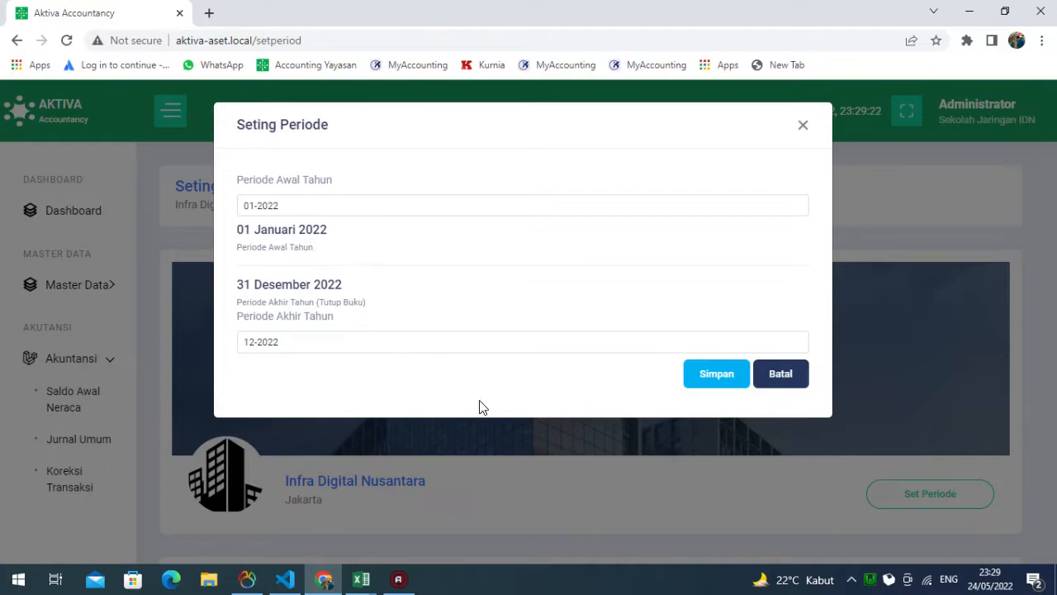
{"action": "left_click", "coordinate": [724, 381]}
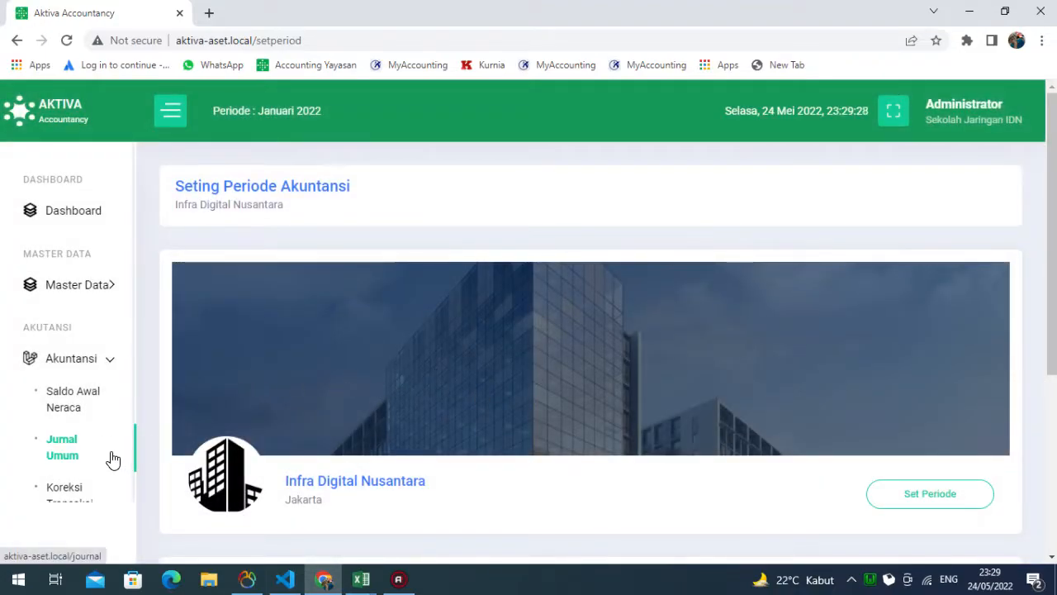
- Open the Saldo Awal Neraca page and expand the account details of the 01 Jan 2022 opening balance entry
{"action": "left_click", "coordinate": [83, 407]}
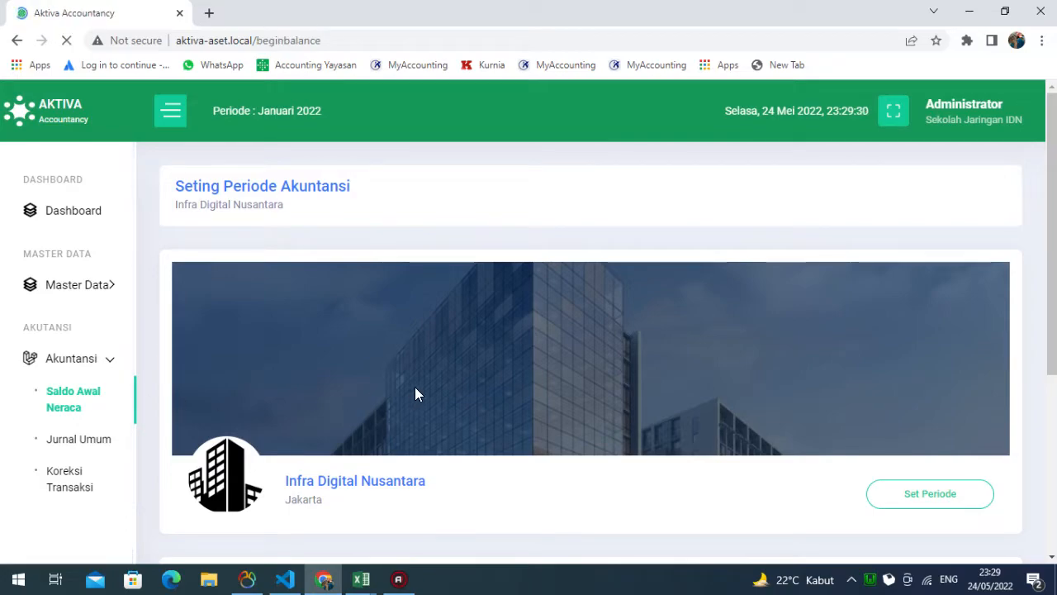
{"action": "scroll", "coordinate": [465, 455], "scroll_direction": "down", "scroll_amount": 1}
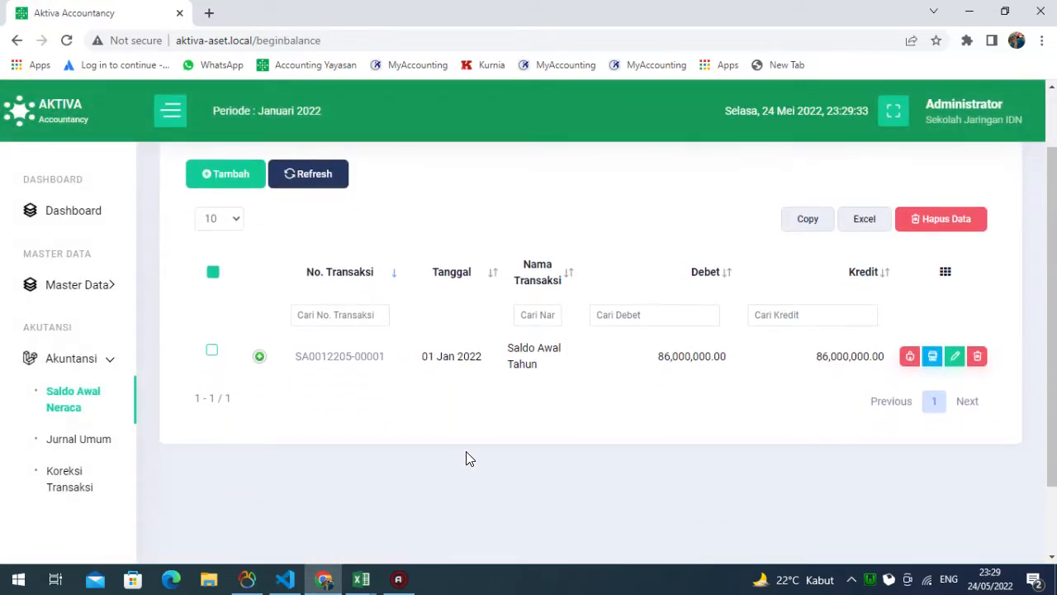
{"action": "left_click", "coordinate": [259, 356]}
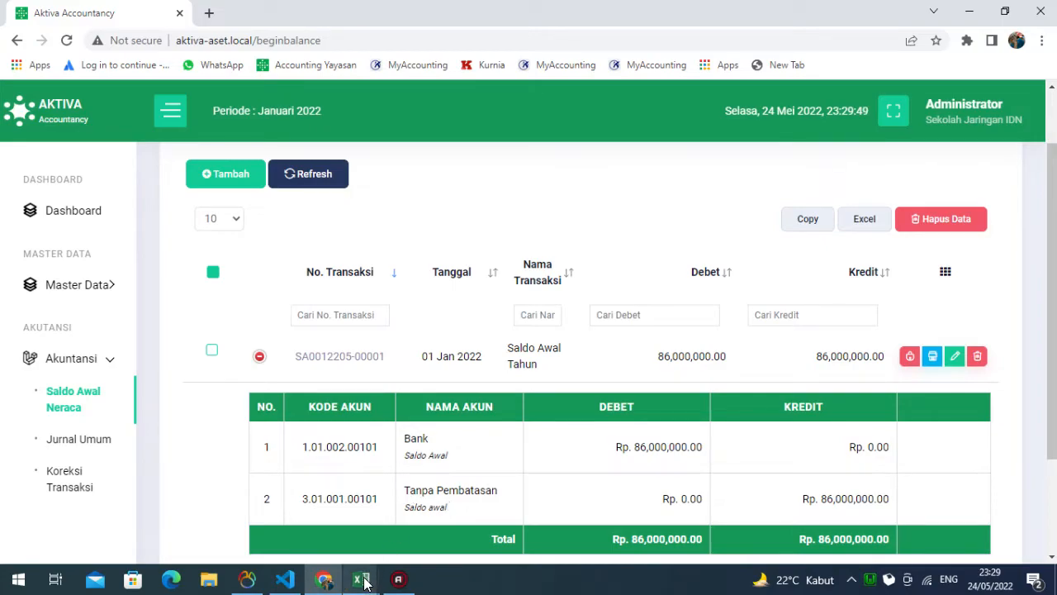
- Switch to the YAYASA SAMSOE 2020 workbook in Excel and examine the Laporan Posisi Keuangan from its assets down to its liabilities
{"action": "mouse_move", "coordinate": [358, 576]}
{"action": "mouse_move", "coordinate": [326, 538]}
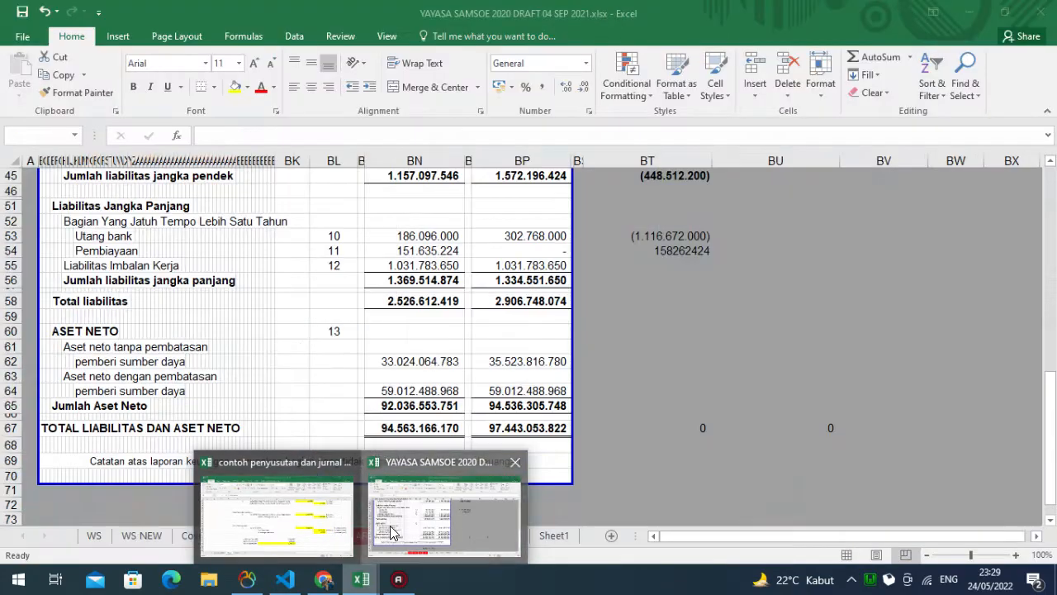
{"action": "left_click", "coordinate": [444, 516]}
{"action": "scroll", "coordinate": [319, 384], "scroll_direction": "up", "scroll_amount": 6}
{"action": "scroll", "coordinate": [320, 384], "scroll_direction": "up", "scroll_amount": 7}
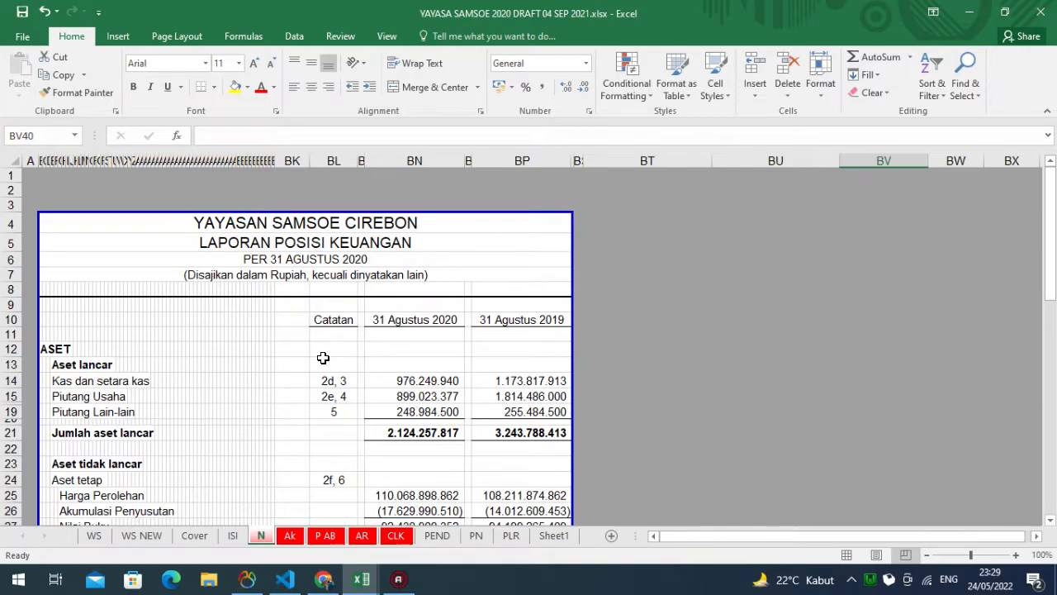
{"action": "scroll", "coordinate": [321, 355], "scroll_direction": "down", "scroll_amount": 1}
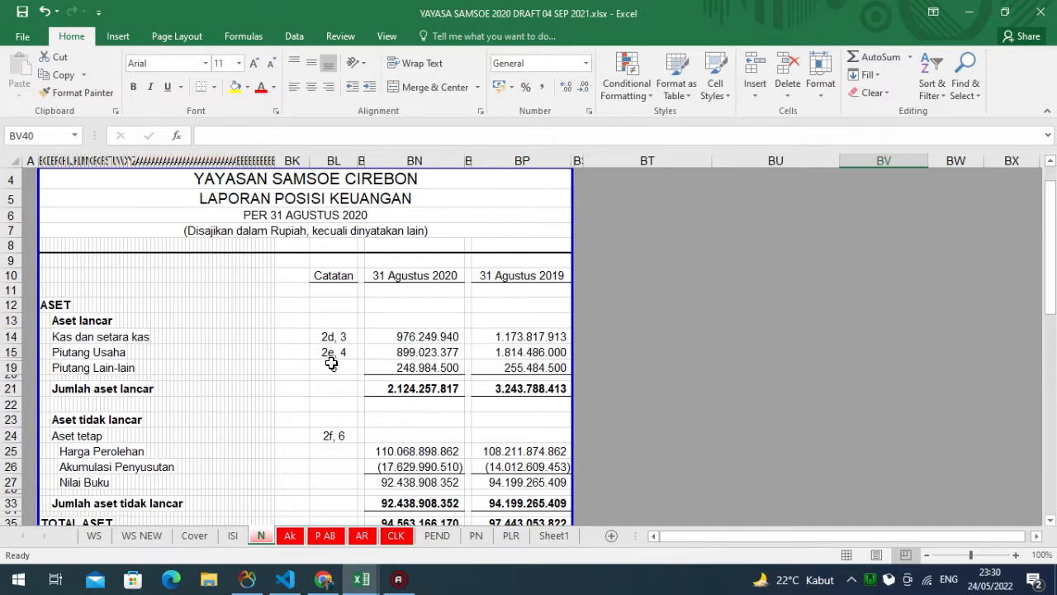
{"action": "scroll", "coordinate": [332, 363], "scroll_direction": "down", "scroll_amount": 3}
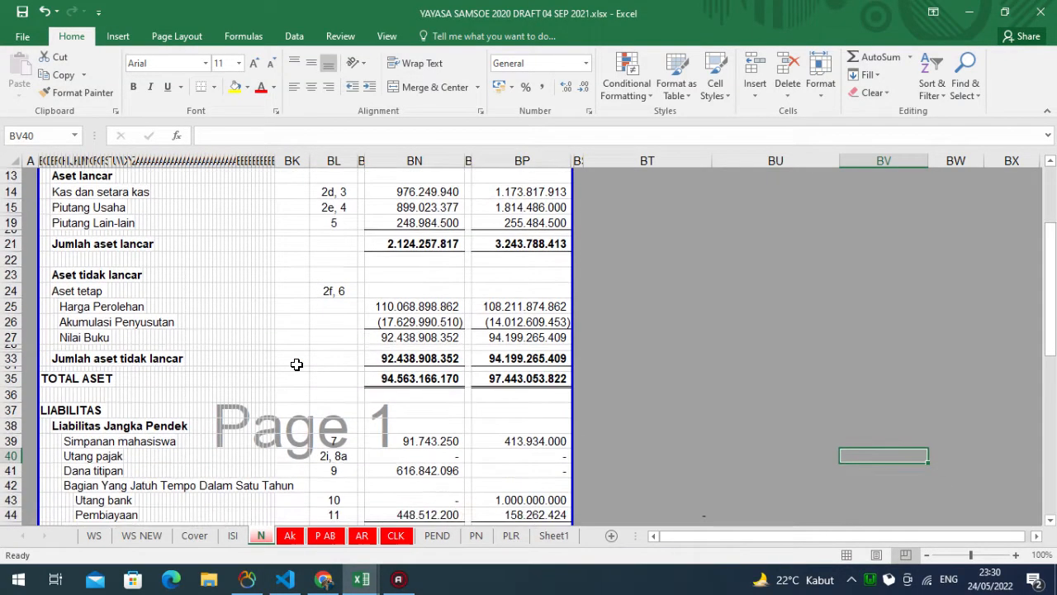
{"action": "scroll", "coordinate": [296, 364], "scroll_direction": "up", "scroll_amount": 2}
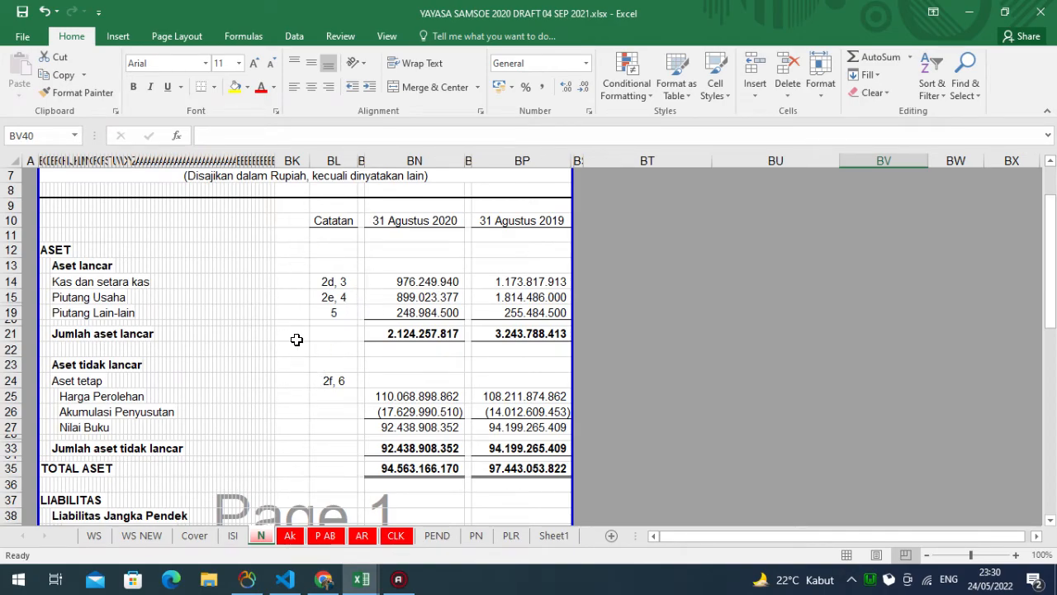
{"action": "scroll", "coordinate": [313, 325], "scroll_direction": "down", "scroll_amount": 2}
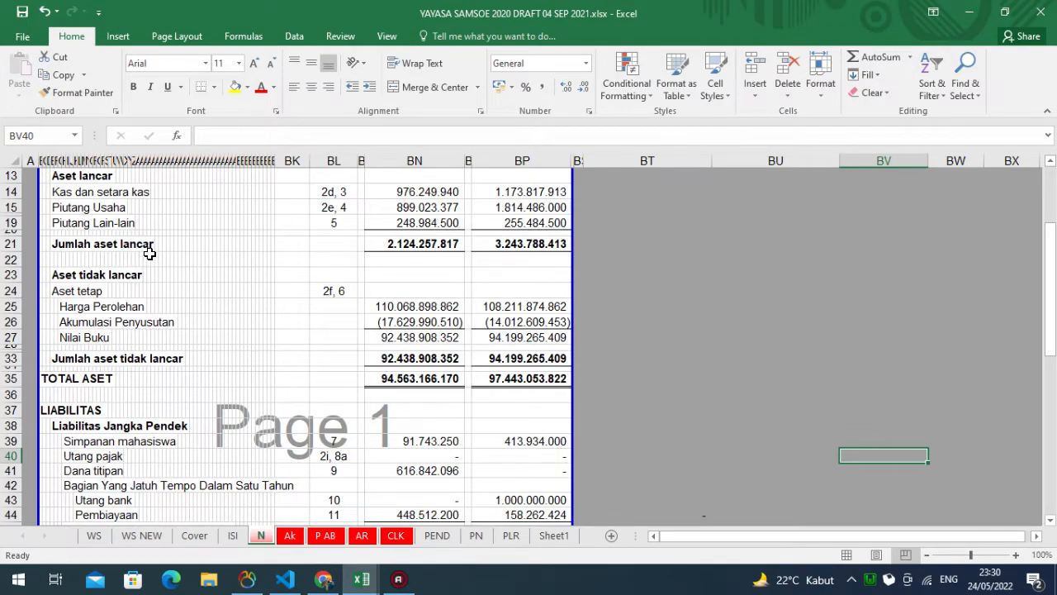
{"action": "scroll", "coordinate": [152, 336], "scroll_direction": "down", "scroll_amount": 1}
{"action": "scroll", "coordinate": [347, 372], "scroll_direction": "down", "scroll_amount": 2}
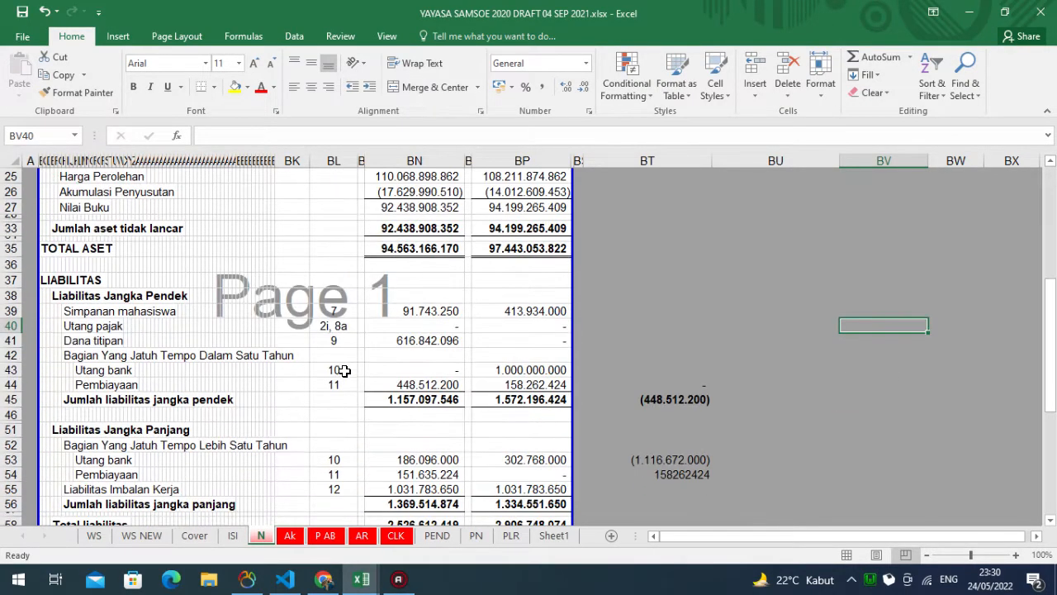
{"action": "scroll", "coordinate": [315, 403], "scroll_direction": "down", "scroll_amount": 1}
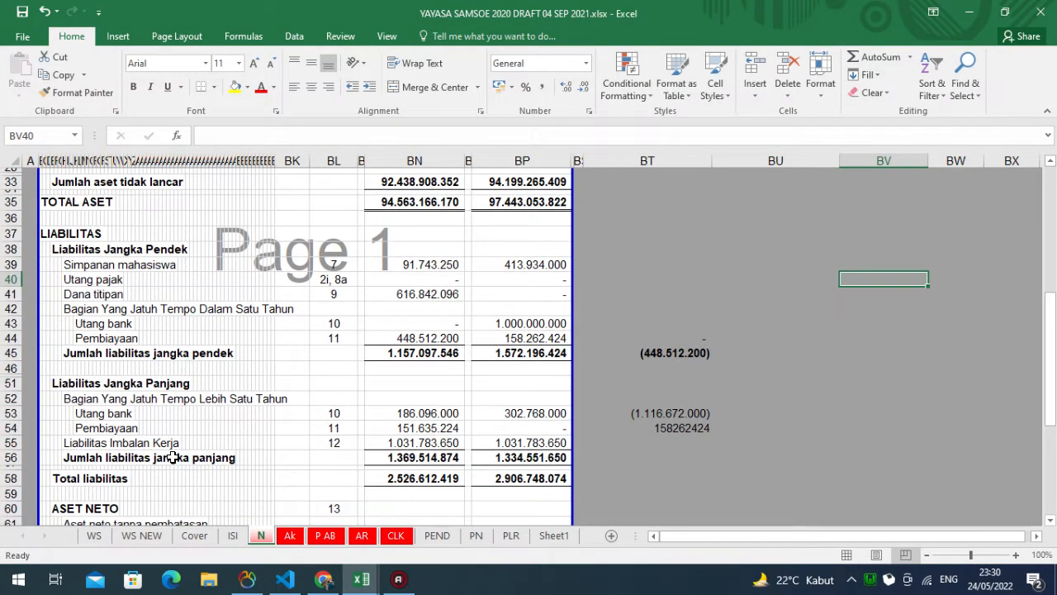
{"action": "scroll", "coordinate": [177, 450], "scroll_direction": "down", "scroll_amount": 1}
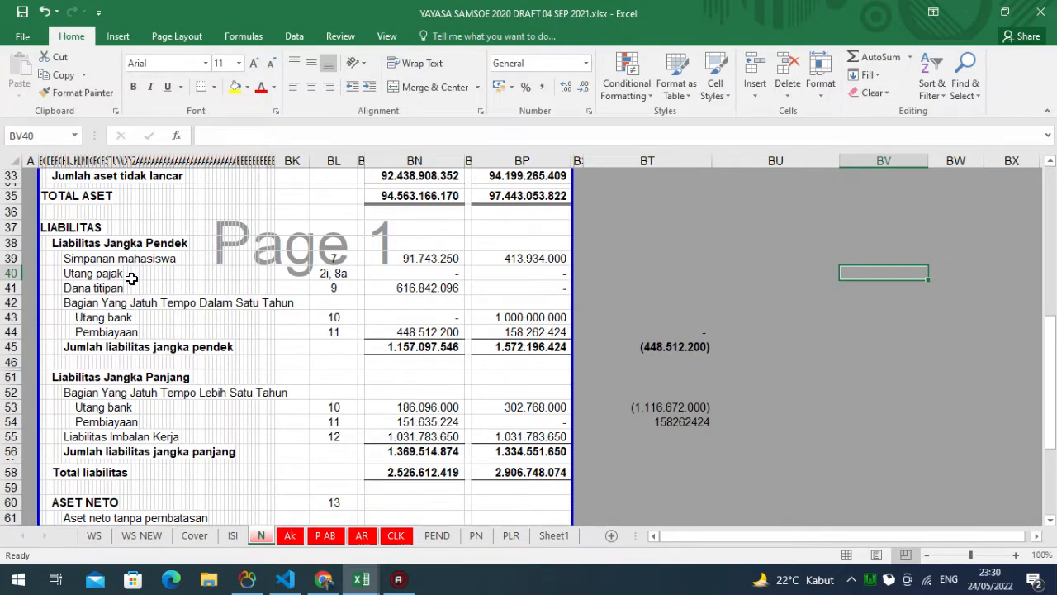
- Review the report's date columns and asset figures again, and return to the Saldo Awal Neraca page in Chrome
{"action": "scroll", "coordinate": [276, 364], "scroll_direction": "up", "scroll_amount": 3}
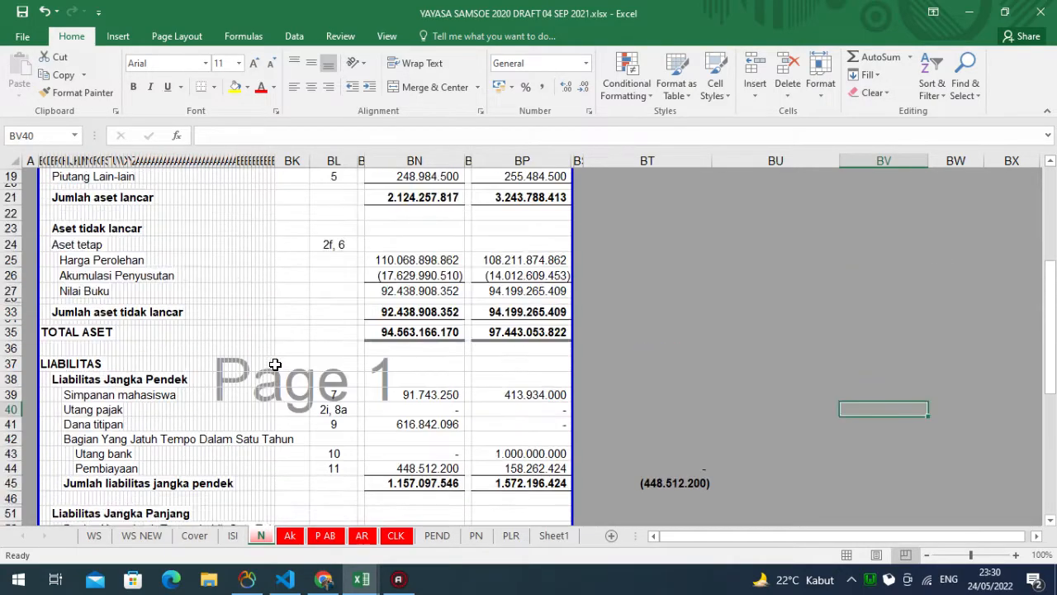
{"action": "scroll", "coordinate": [273, 387], "scroll_direction": "up", "scroll_amount": 3}
{"action": "scroll", "coordinate": [281, 371], "scroll_direction": "up", "scroll_amount": 2}
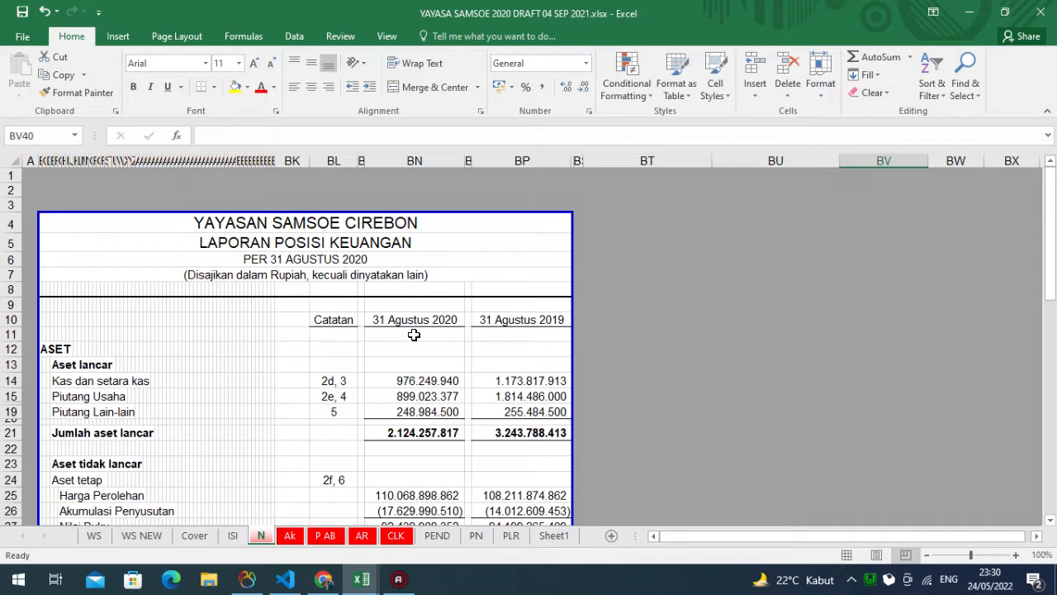
{"action": "scroll", "coordinate": [419, 351], "scroll_direction": "down", "scroll_amount": 2}
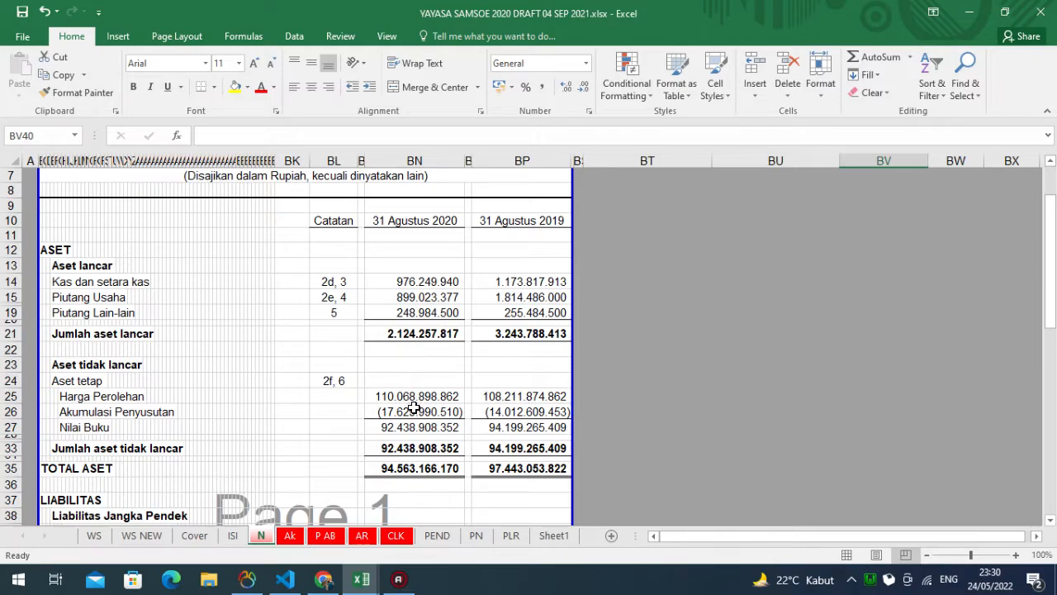
{"action": "left_click", "coordinate": [322, 579]}
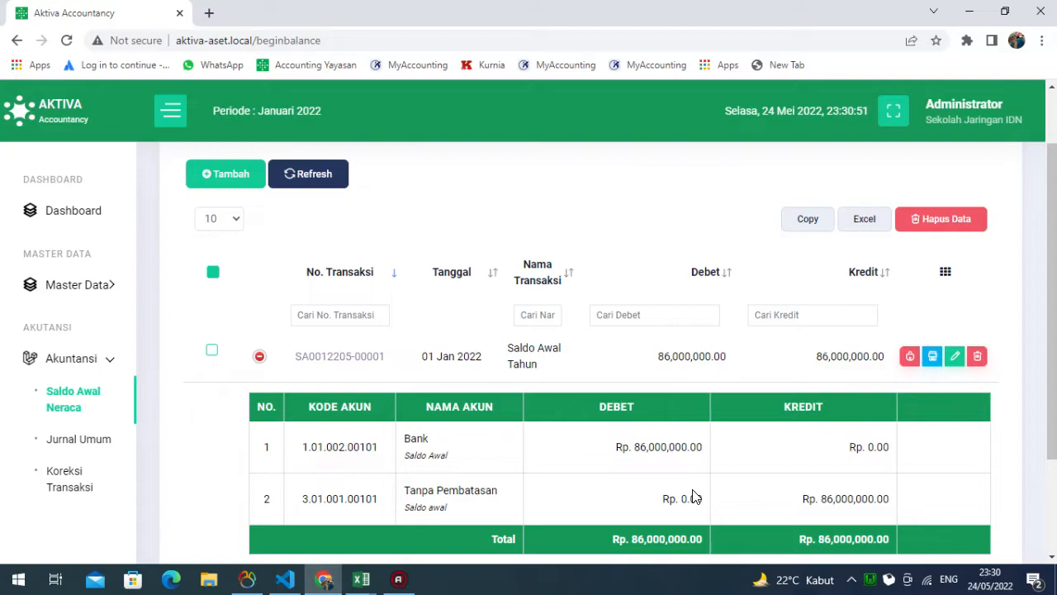
- Collapse the opening balance entry's account details and open the Data Aset page under Pengolahan Aset
{"action": "scroll", "coordinate": [693, 497], "scroll_direction": "down", "scroll_amount": 3}
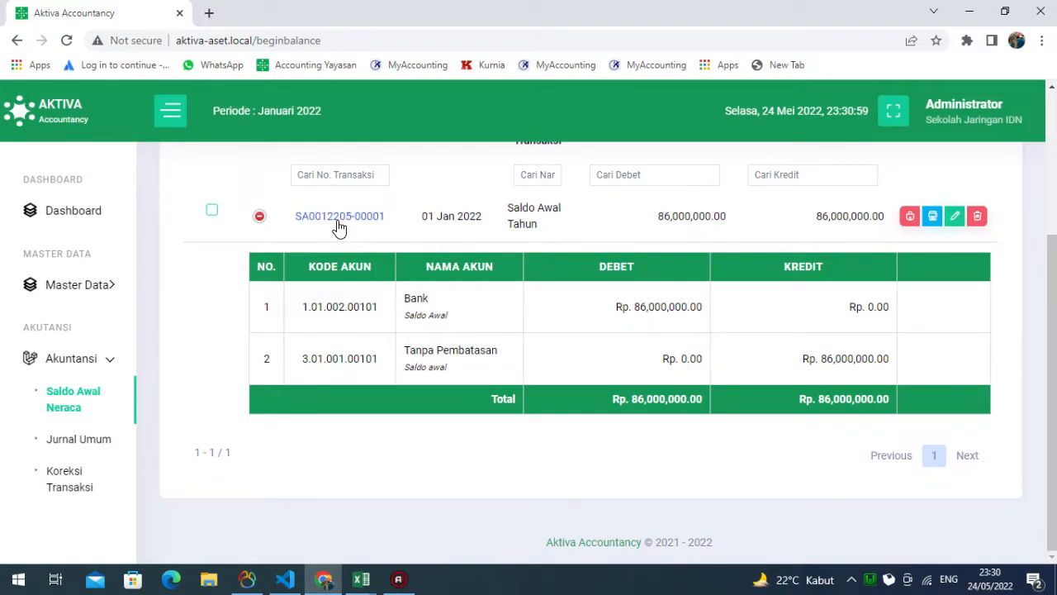
{"action": "left_click", "coordinate": [259, 217]}
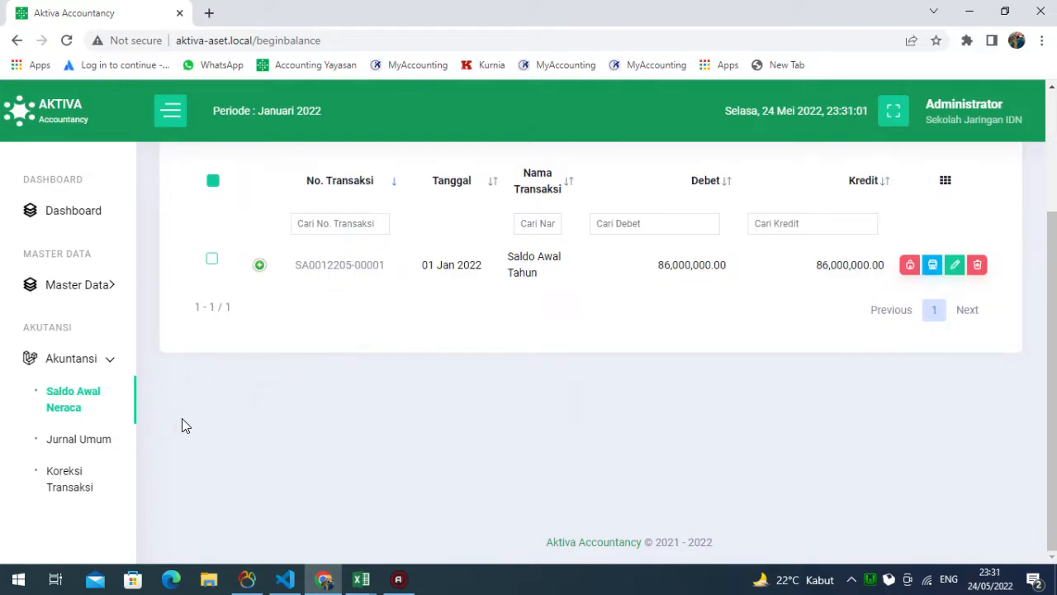
{"action": "scroll", "coordinate": [58, 388], "scroll_direction": "down", "scroll_amount": 3}
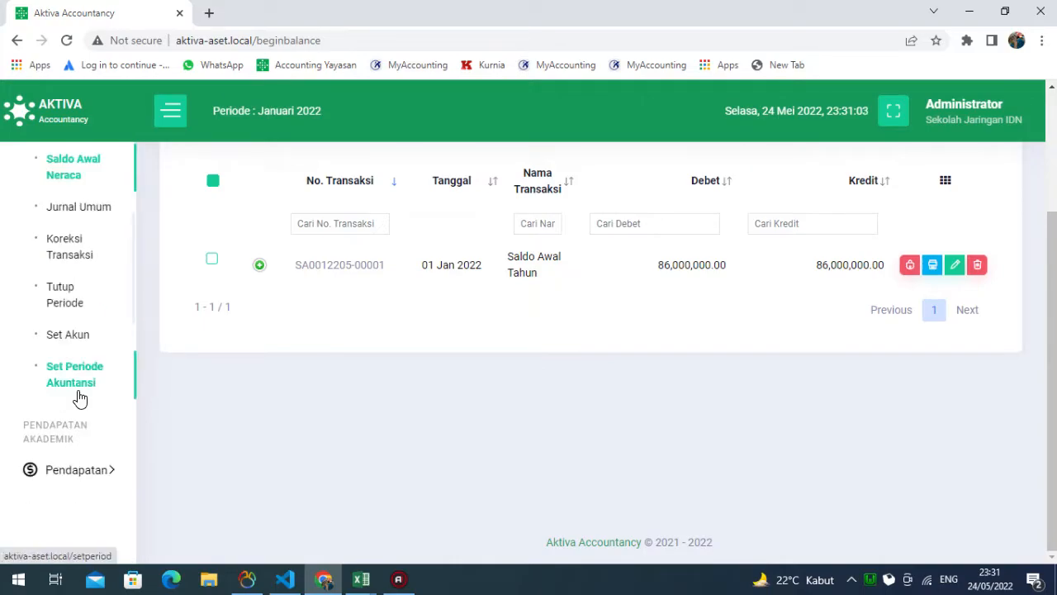
{"action": "scroll", "coordinate": [78, 396], "scroll_direction": "up", "scroll_amount": 1}
{"action": "scroll", "coordinate": [78, 408], "scroll_direction": "down", "scroll_amount": 4}
{"action": "scroll", "coordinate": [75, 409], "scroll_direction": "down", "scroll_amount": 1}
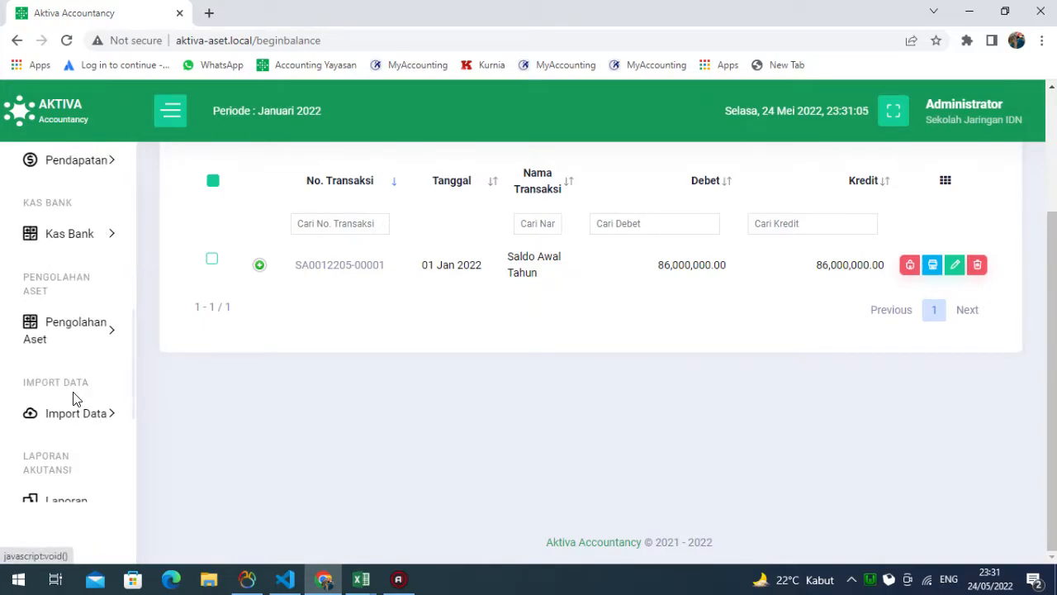
{"action": "left_click", "coordinate": [78, 337]}
{"action": "scroll", "coordinate": [77, 333], "scroll_direction": "up", "scroll_amount": 1}
{"action": "scroll", "coordinate": [76, 332], "scroll_direction": "up", "scroll_amount": 1}
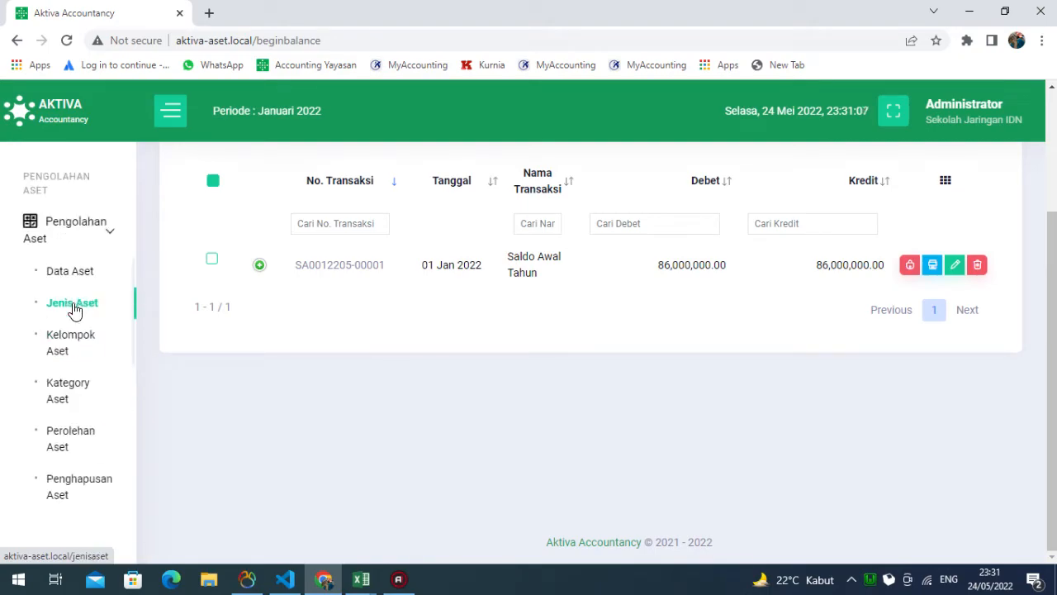
{"action": "left_click", "coordinate": [71, 274]}
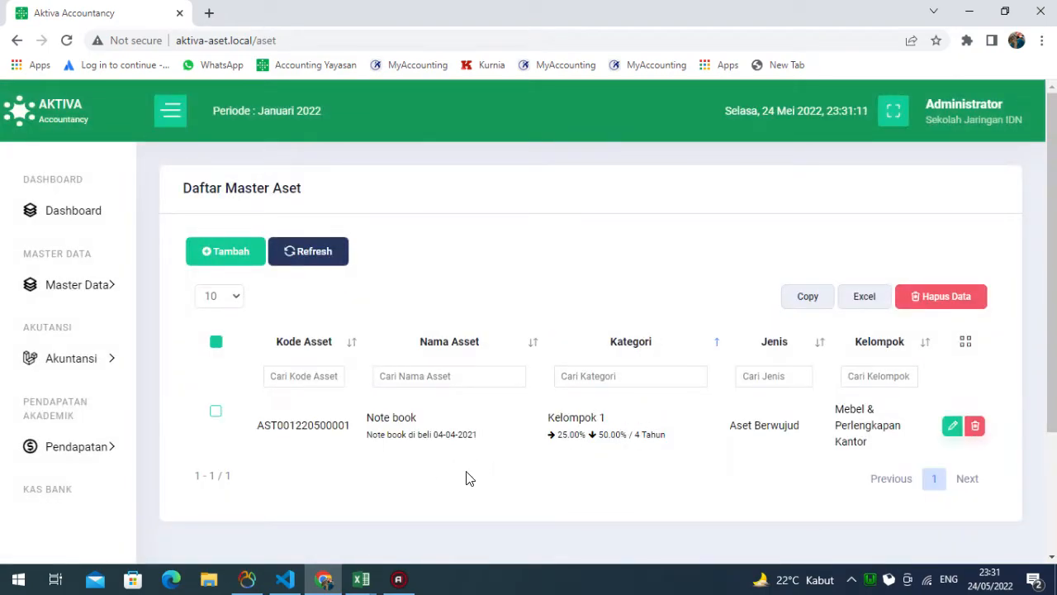
- Open the Note book asset for editing and review the available Ketegori Aset options, keeping Kelompok 1
{"action": "left_click", "coordinate": [951, 425]}
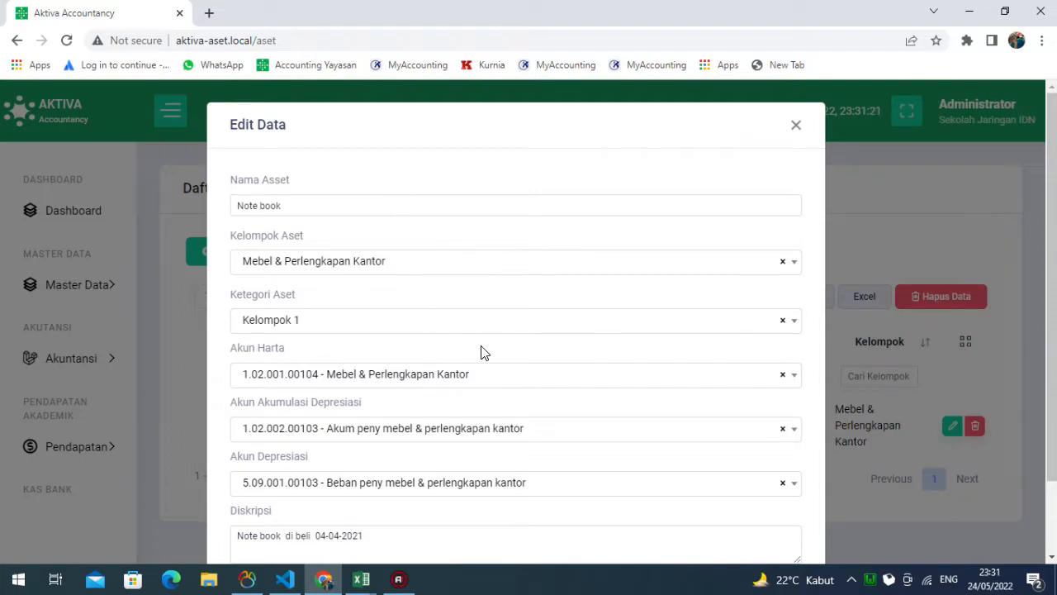
{"action": "scroll", "coordinate": [479, 352], "scroll_direction": "down", "scroll_amount": 1}
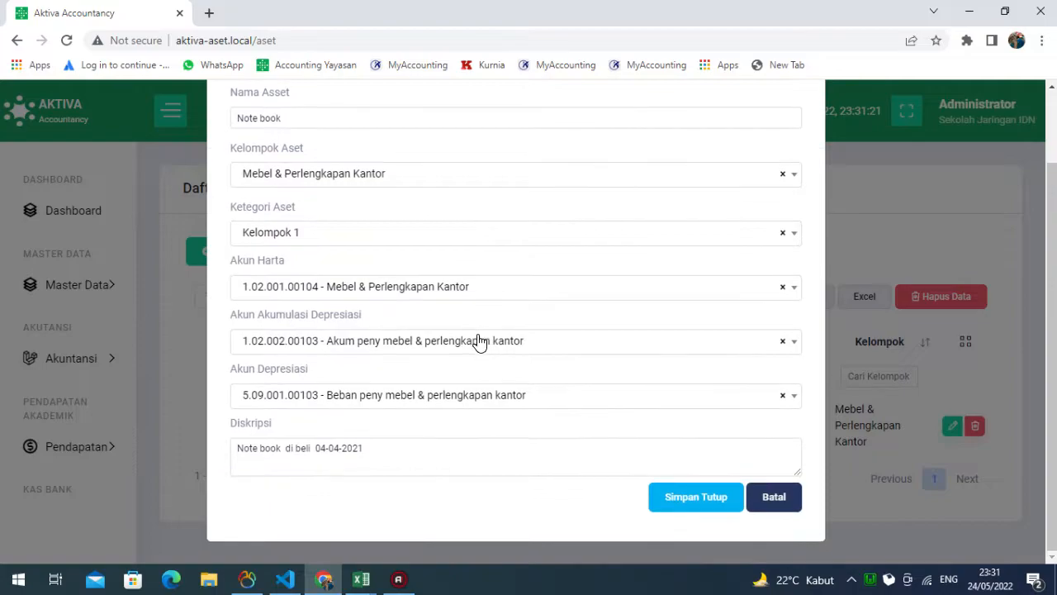
{"action": "left_click", "coordinate": [384, 240]}
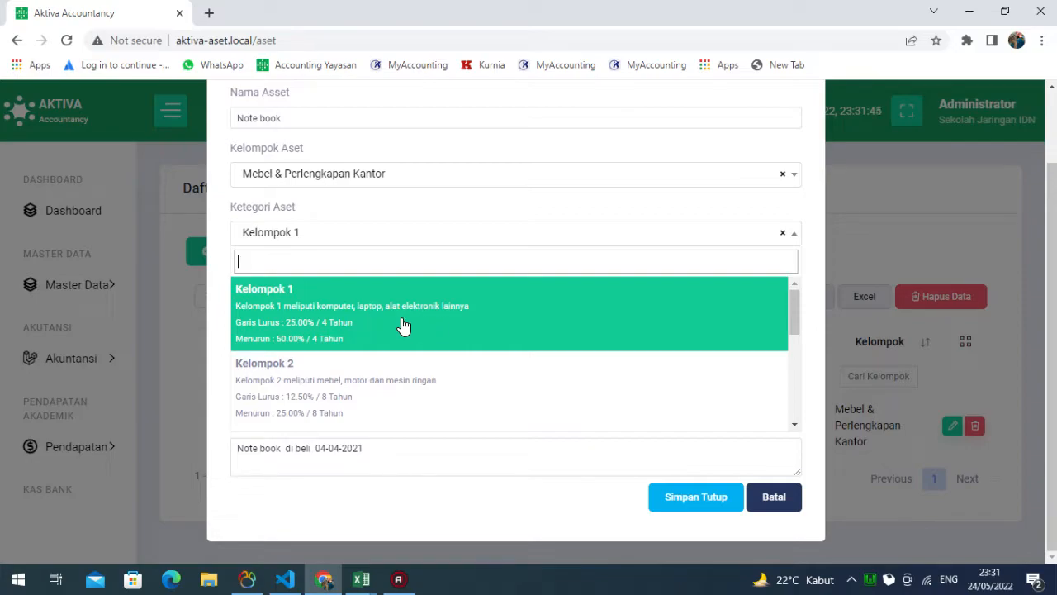
{"action": "scroll", "coordinate": [408, 338], "scroll_direction": "down", "scroll_amount": 3}
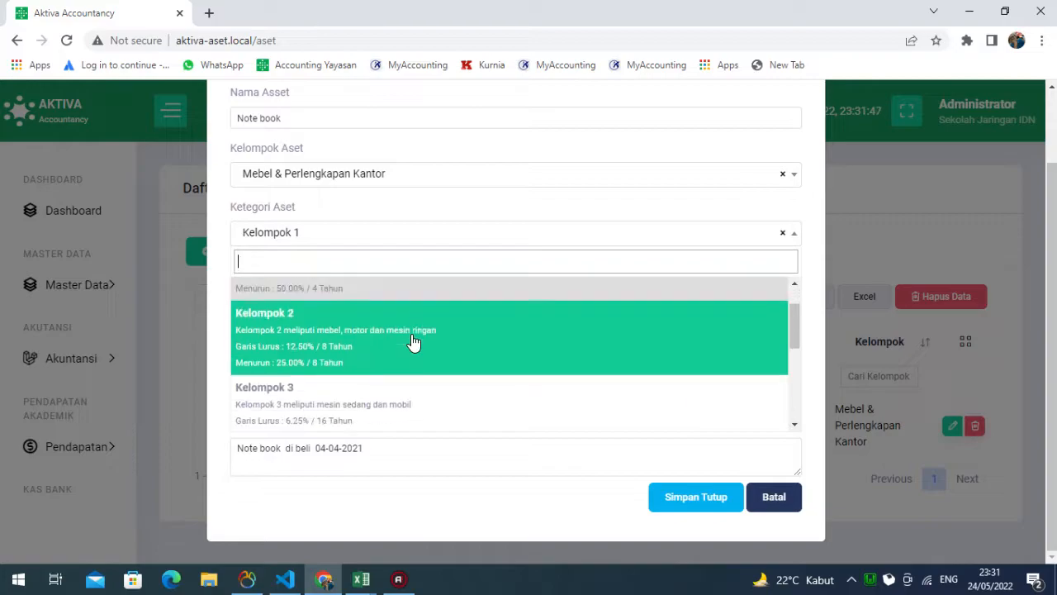
{"action": "scroll", "coordinate": [407, 372], "scroll_direction": "down", "scroll_amount": 1}
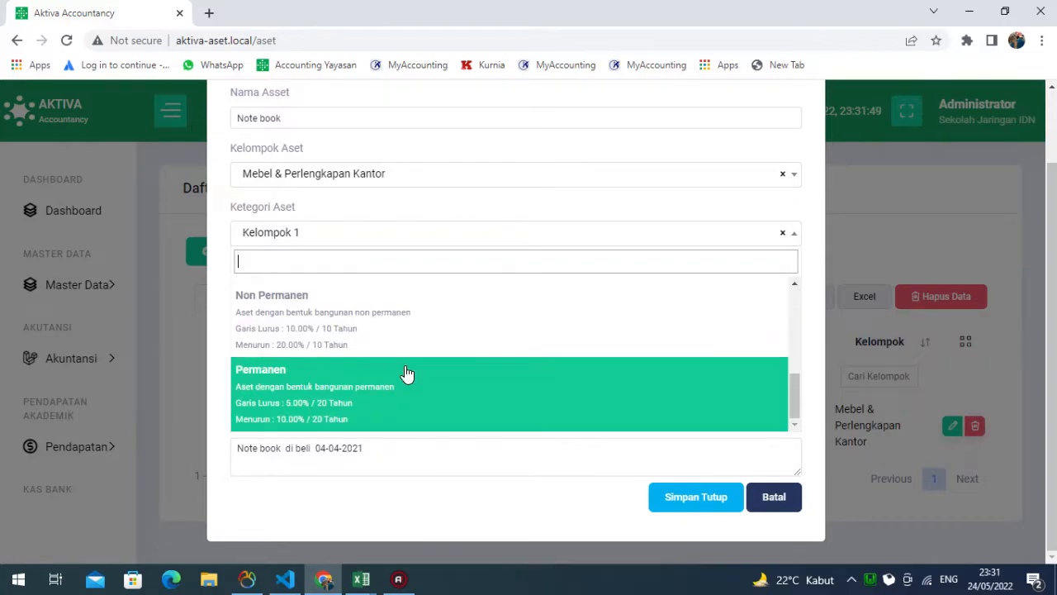
{"action": "scroll", "coordinate": [407, 374], "scroll_direction": "up", "scroll_amount": 2}
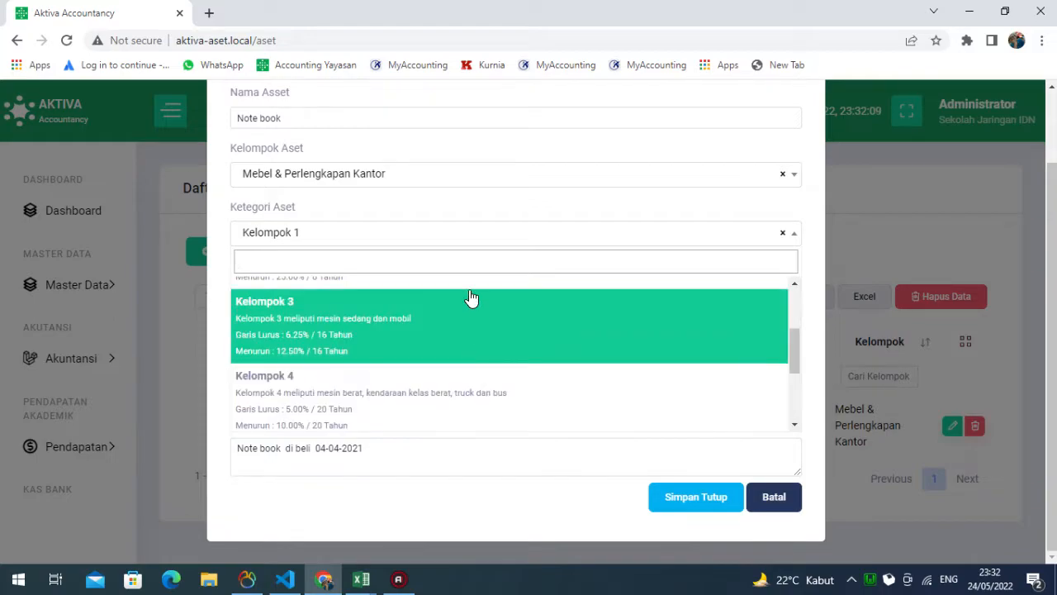
{"action": "left_click", "coordinate": [476, 232]}
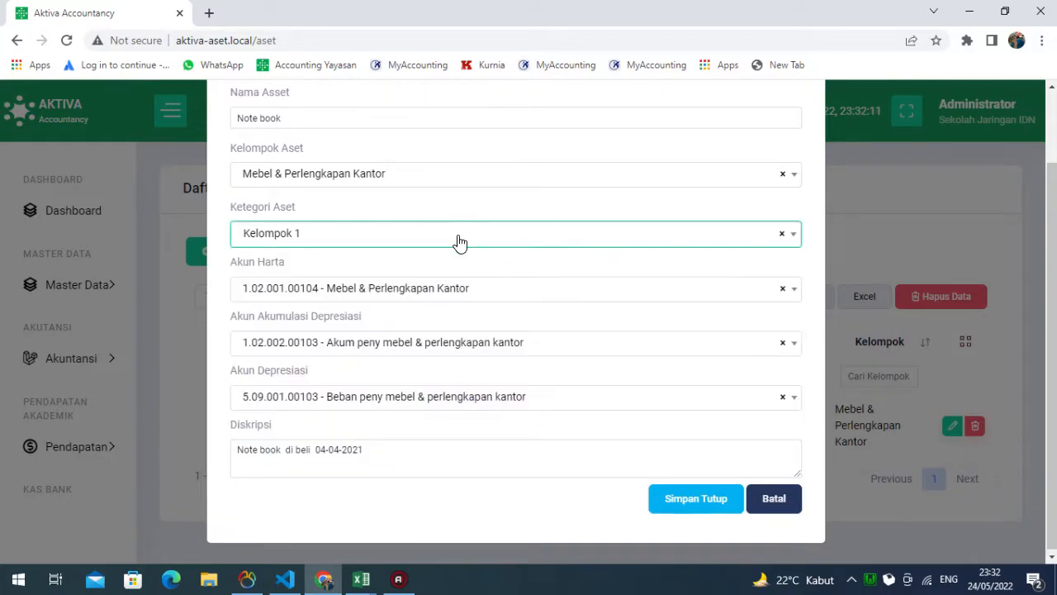
- Choose 1.02.001.00104 - Mebel & Perlengkapan Kantor as the Note book's Akun Harta and save the asset
{"action": "left_click", "coordinate": [481, 301]}
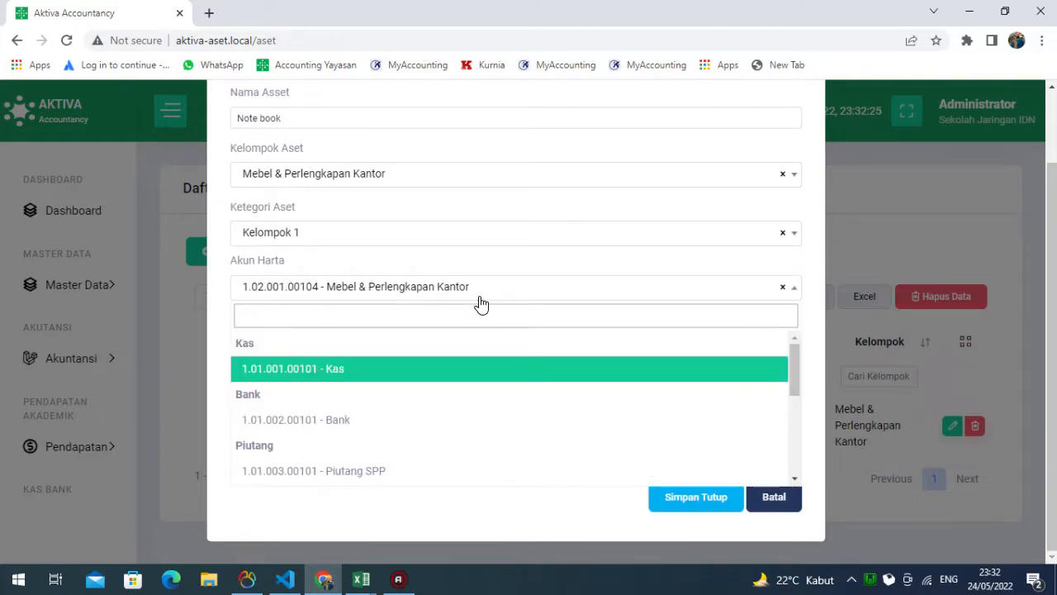
{"action": "scroll", "coordinate": [482, 401], "scroll_direction": "down", "scroll_amount": 3}
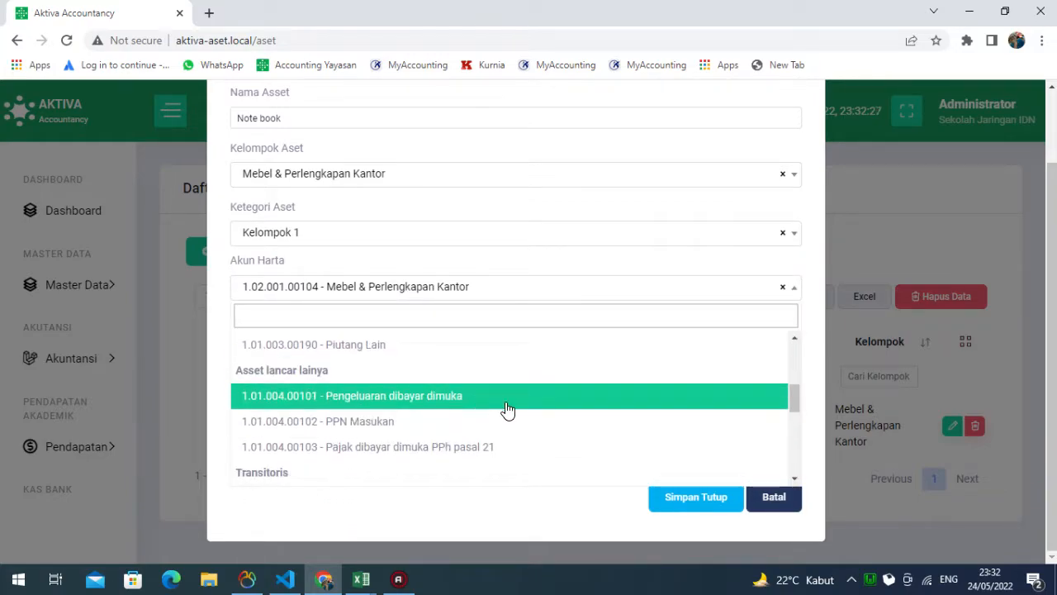
{"action": "scroll", "coordinate": [508, 410], "scroll_direction": "down", "scroll_amount": 2}
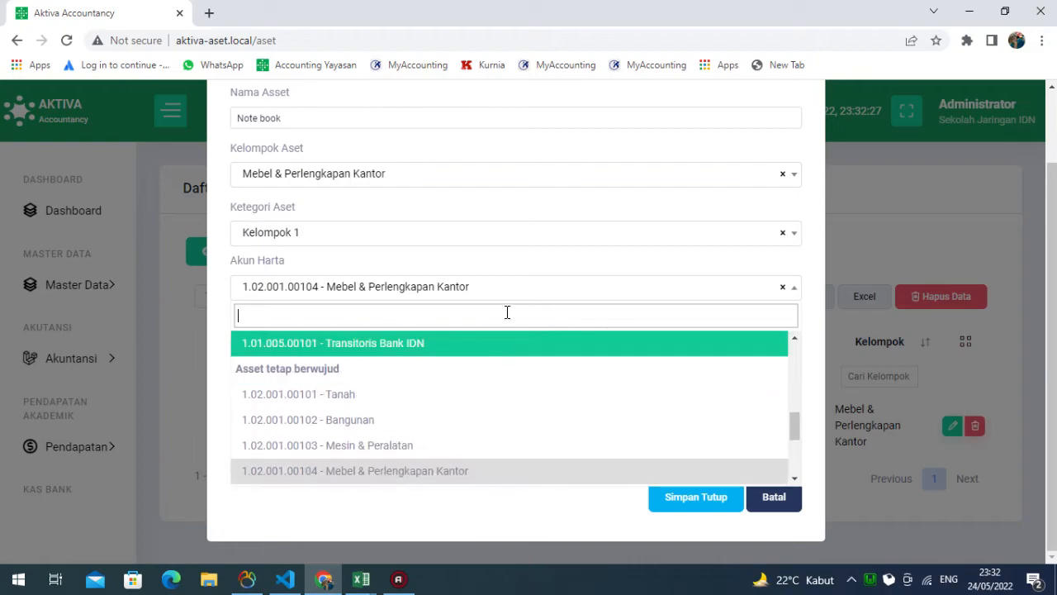
{"action": "left_click", "coordinate": [492, 472]}
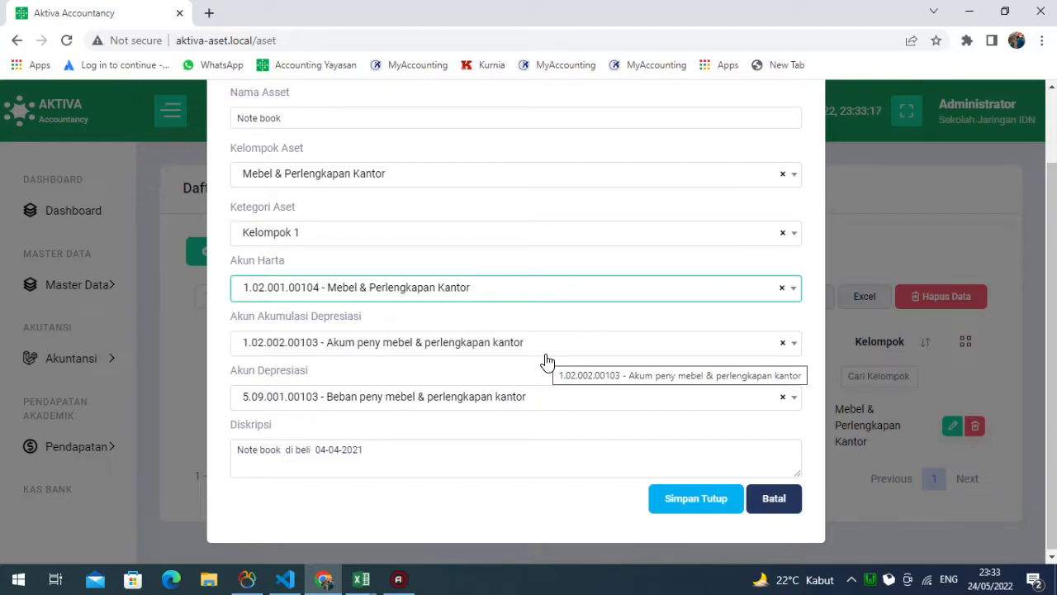
{"action": "scroll", "coordinate": [648, 456], "scroll_direction": "up", "scroll_amount": 1}
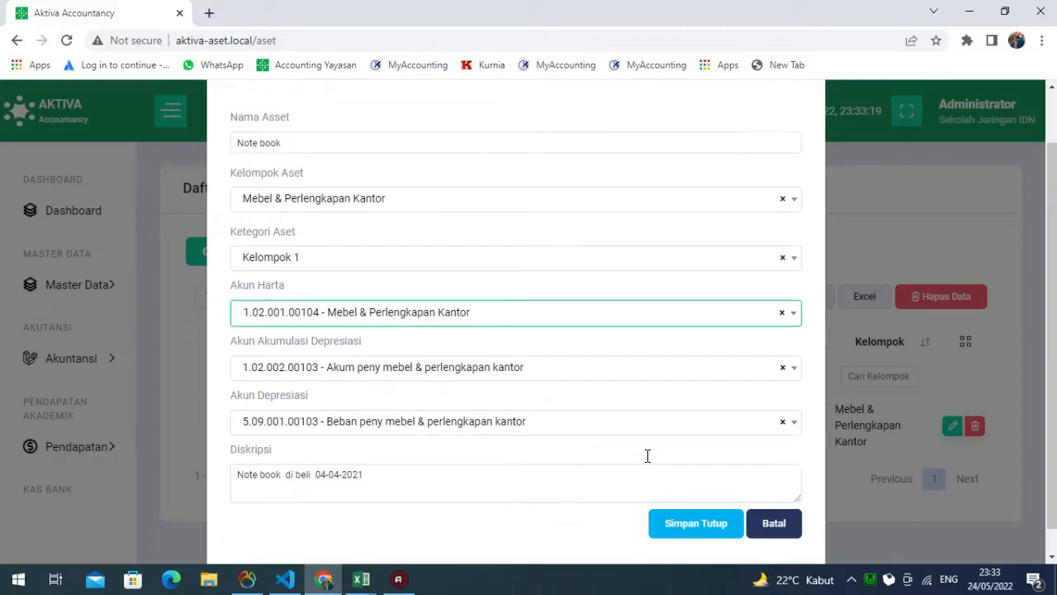
{"action": "scroll", "coordinate": [648, 455], "scroll_direction": "up", "scroll_amount": 1}
{"action": "scroll", "coordinate": [715, 492], "scroll_direction": "down", "scroll_amount": 1}
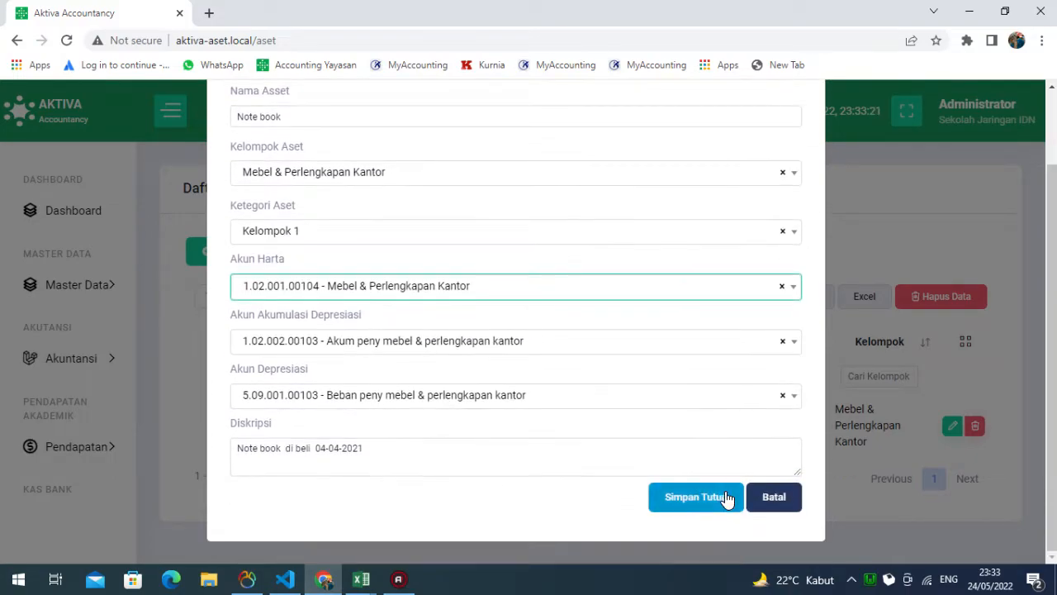
{"action": "left_click", "coordinate": [715, 498]}
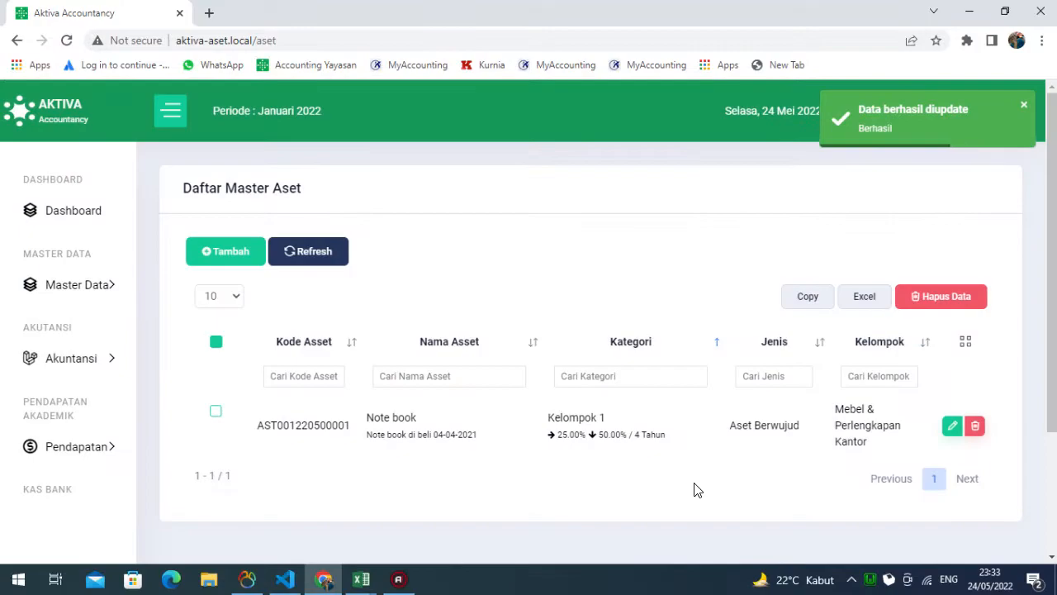
- Open the Kelompok Aset page and review the list of asset groups
{"action": "scroll", "coordinate": [60, 427], "scroll_direction": "down", "scroll_amount": 2}
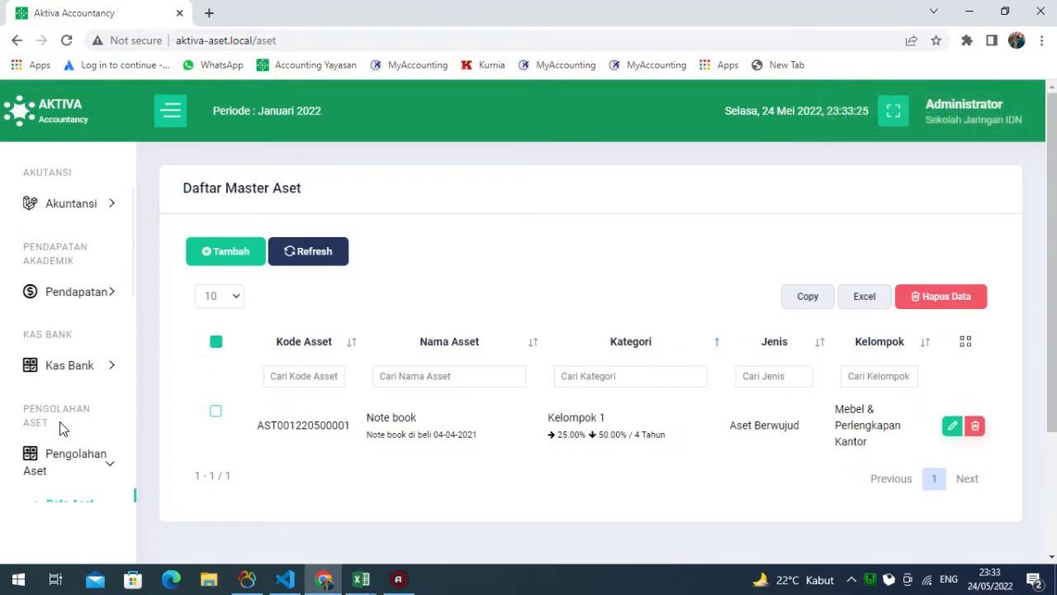
{"action": "scroll", "coordinate": [441, 456], "scroll_direction": "down", "scroll_amount": 2}
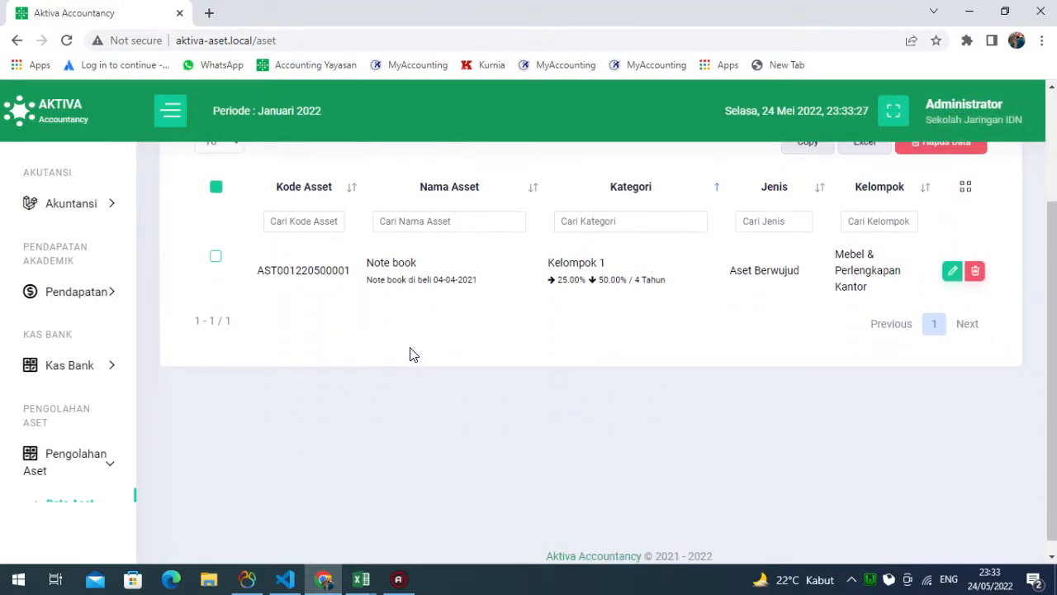
{"action": "scroll", "coordinate": [64, 442], "scroll_direction": "down", "scroll_amount": 3}
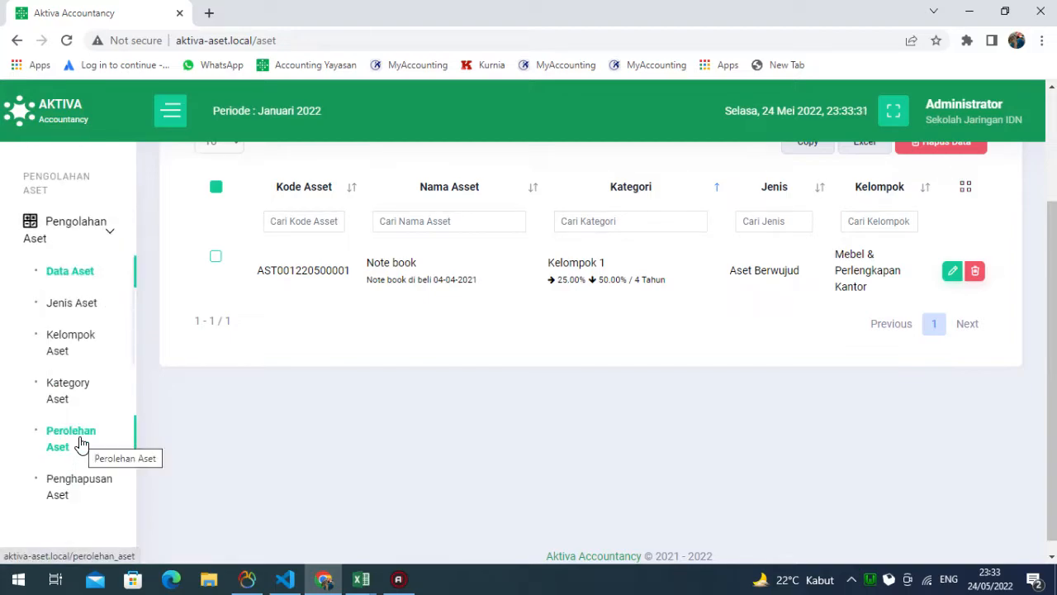
{"action": "left_click", "coordinate": [80, 342]}
{"action": "scroll", "coordinate": [471, 472], "scroll_direction": "down", "scroll_amount": 2}
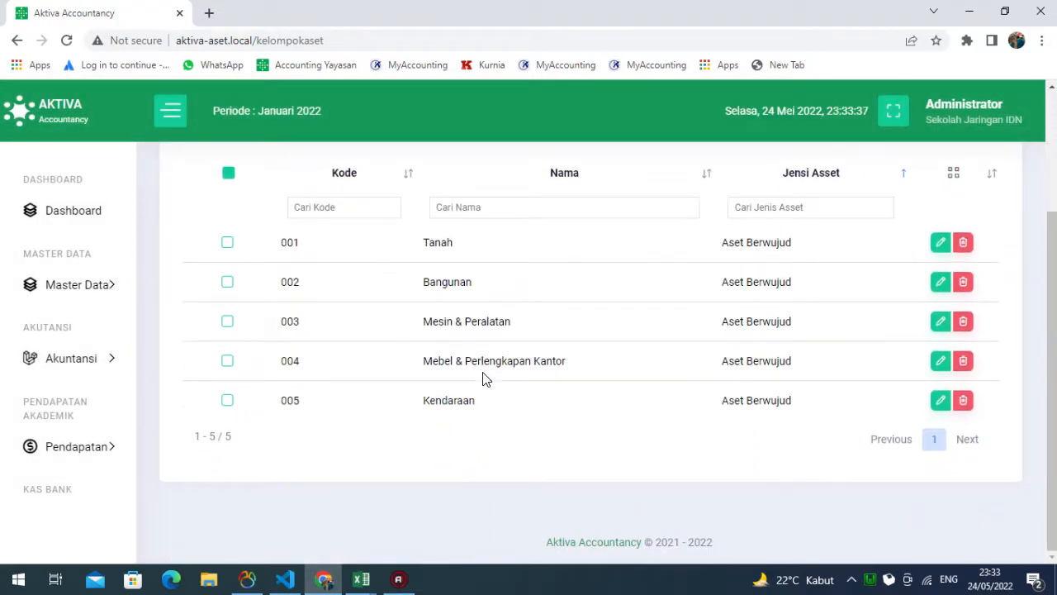
- Open the Kategory Aset page and review each category's period, depreciation rates and description
{"action": "scroll", "coordinate": [86, 428], "scroll_direction": "down", "scroll_amount": 3}
{"action": "scroll", "coordinate": [87, 428], "scroll_direction": "down", "scroll_amount": 1}
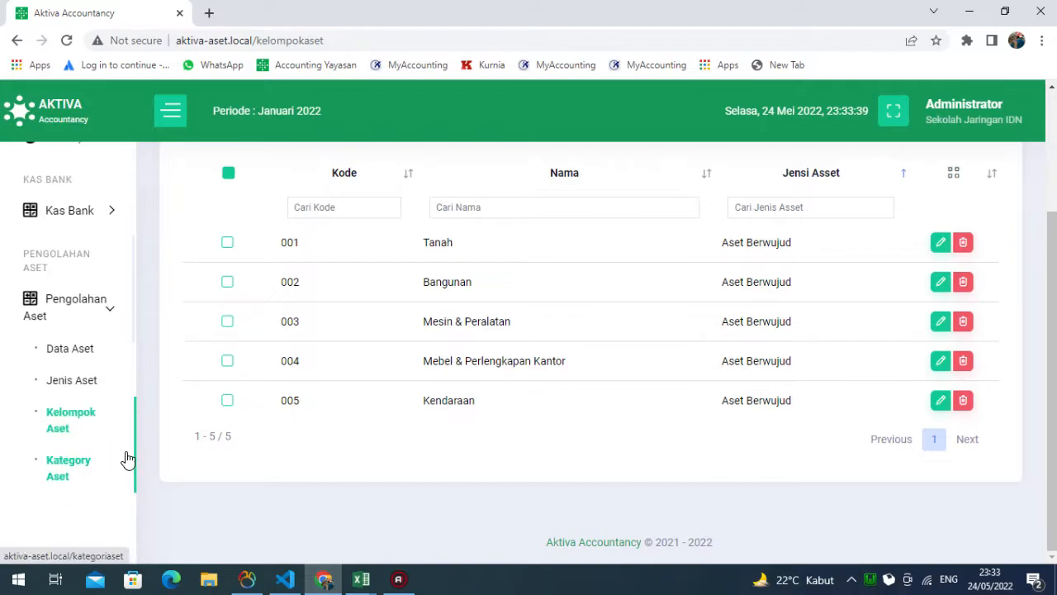
{"action": "left_click", "coordinate": [86, 468]}
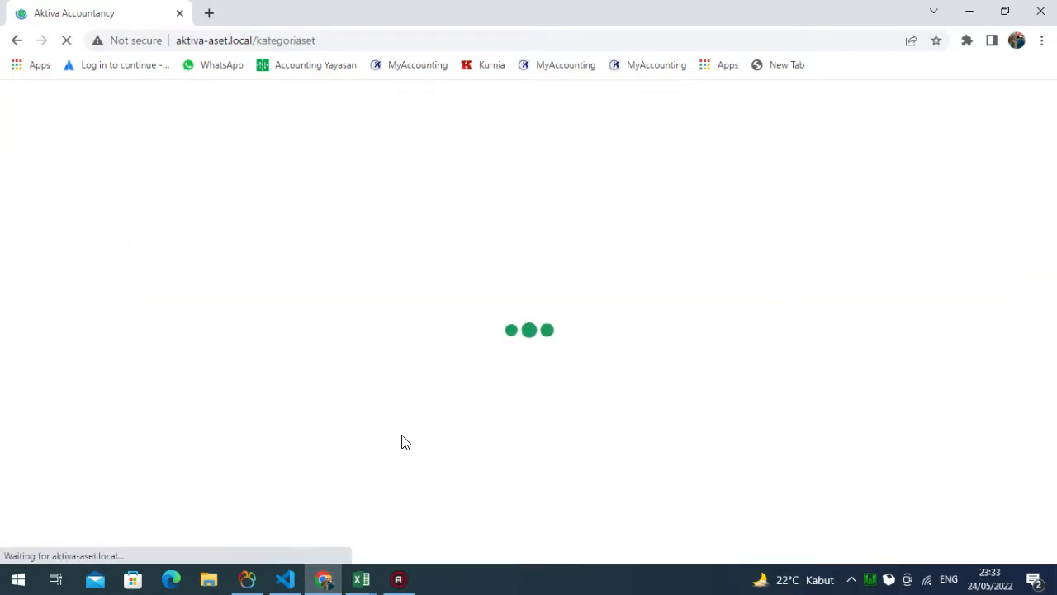
{"action": "scroll", "coordinate": [484, 437], "scroll_direction": "down", "scroll_amount": 3}
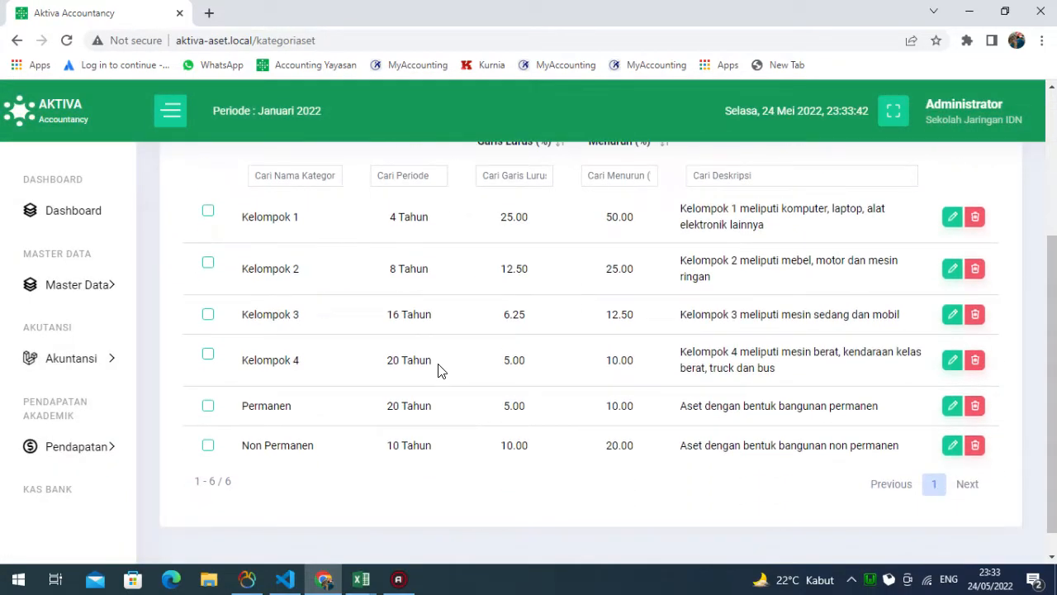
{"action": "scroll", "coordinate": [438, 369], "scroll_direction": "up", "scroll_amount": 1}
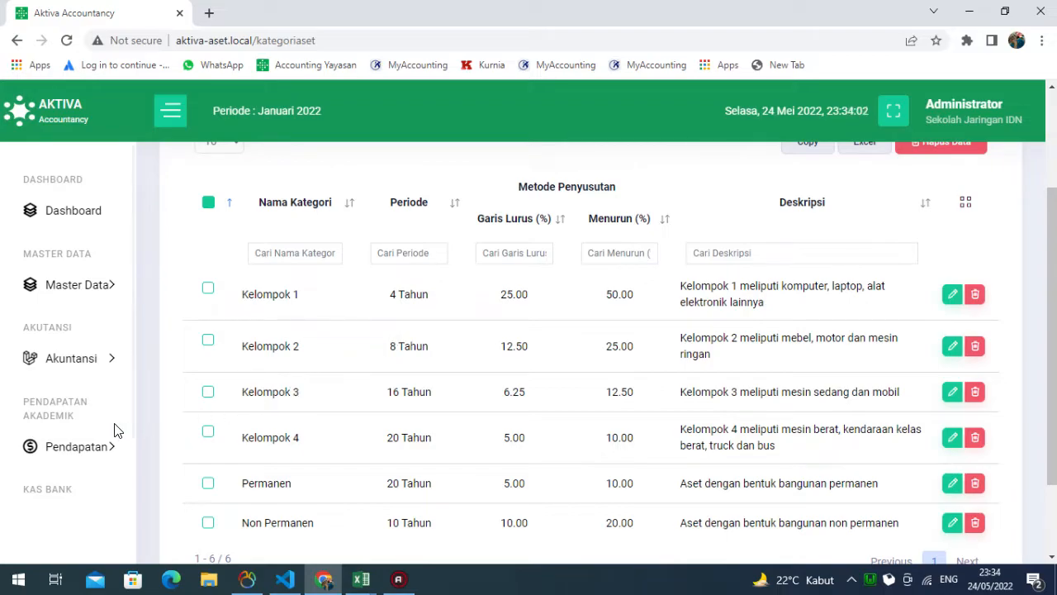
- Open the Perolehan Aset page and start a new asset acquisition transaction
{"action": "scroll", "coordinate": [113, 434], "scroll_direction": "down", "scroll_amount": 4}
{"action": "scroll", "coordinate": [90, 442], "scroll_direction": "down", "scroll_amount": 2}
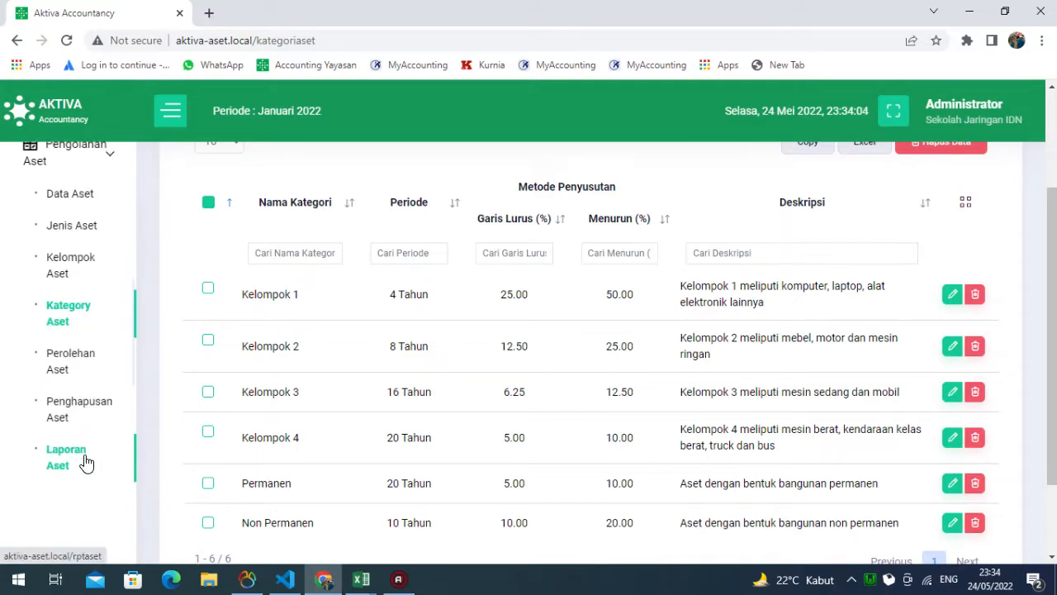
{"action": "left_click", "coordinate": [72, 363]}
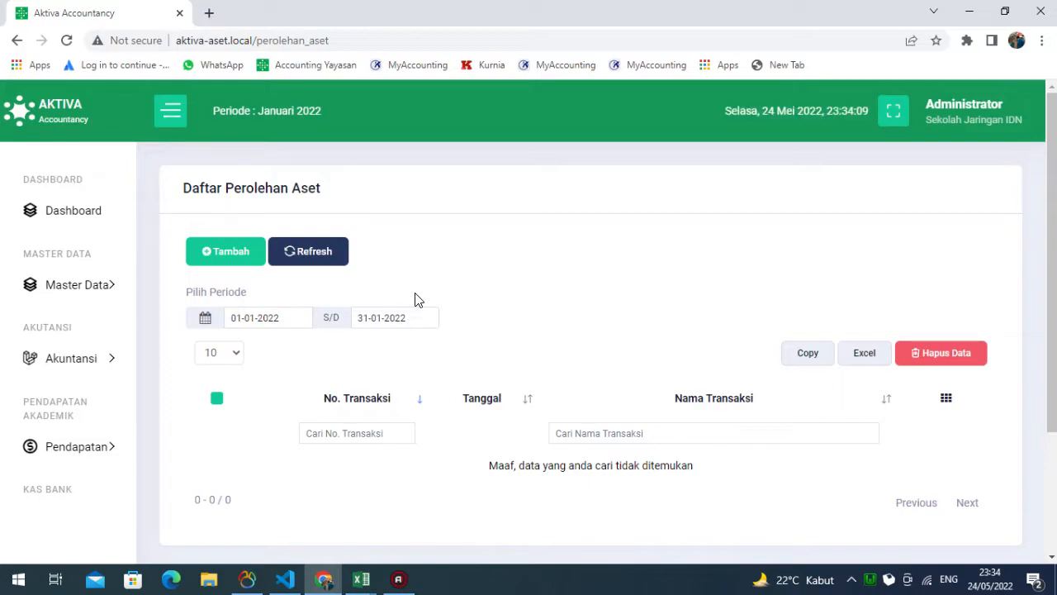
{"action": "left_click", "coordinate": [248, 250]}
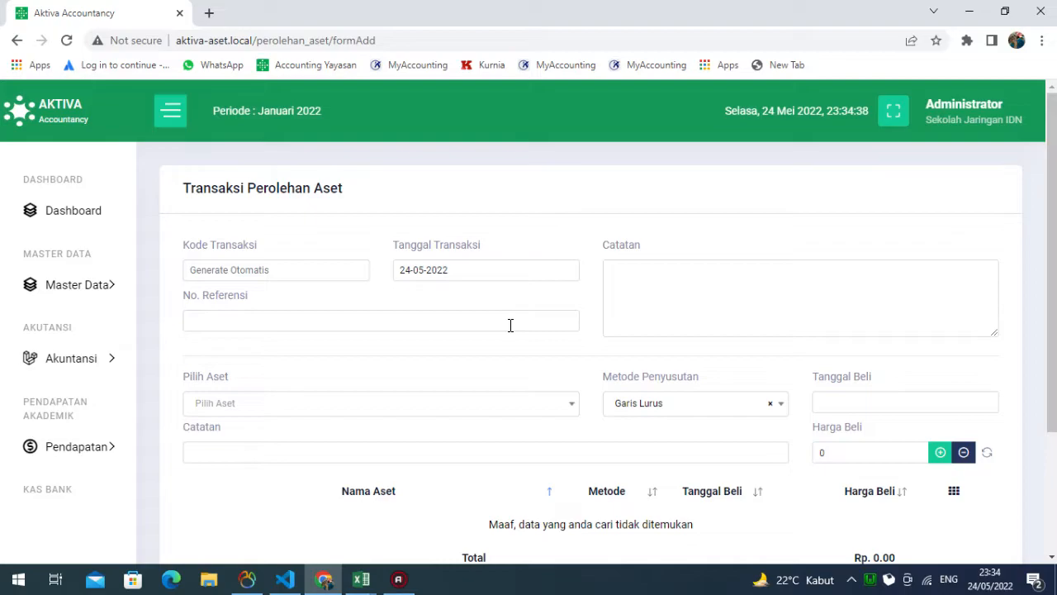
- Switch to the contoh penyusutan dan jurnal nya workbook in Excel and examine the purchase price, useful life and purchase date on Sheet1
{"action": "left_click", "coordinate": [361, 578]}
{"action": "left_click", "coordinate": [309, 515]}
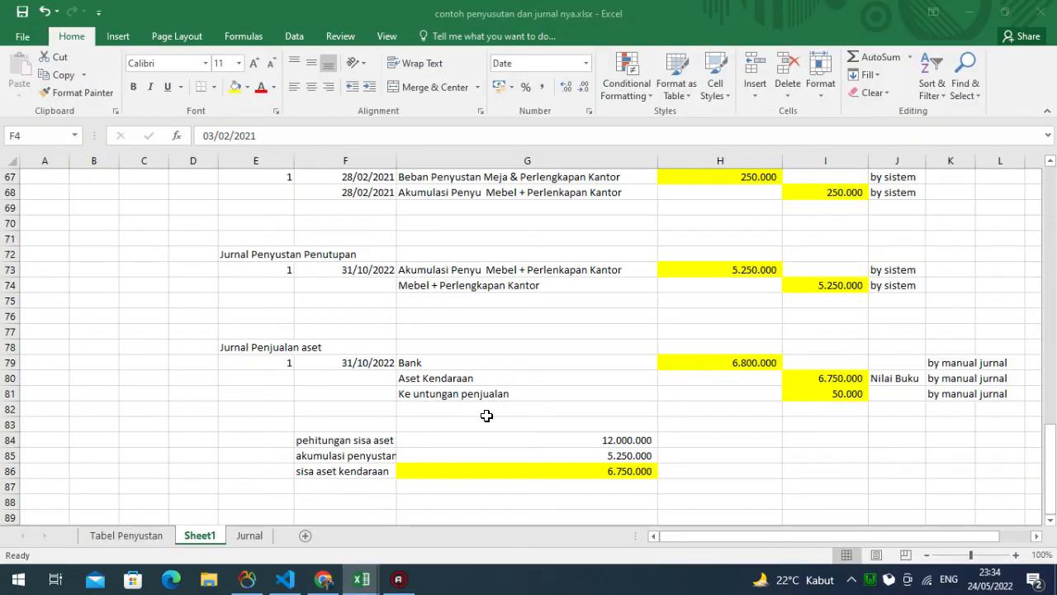
{"action": "scroll", "coordinate": [487, 416], "scroll_direction": "up", "scroll_amount": 20}
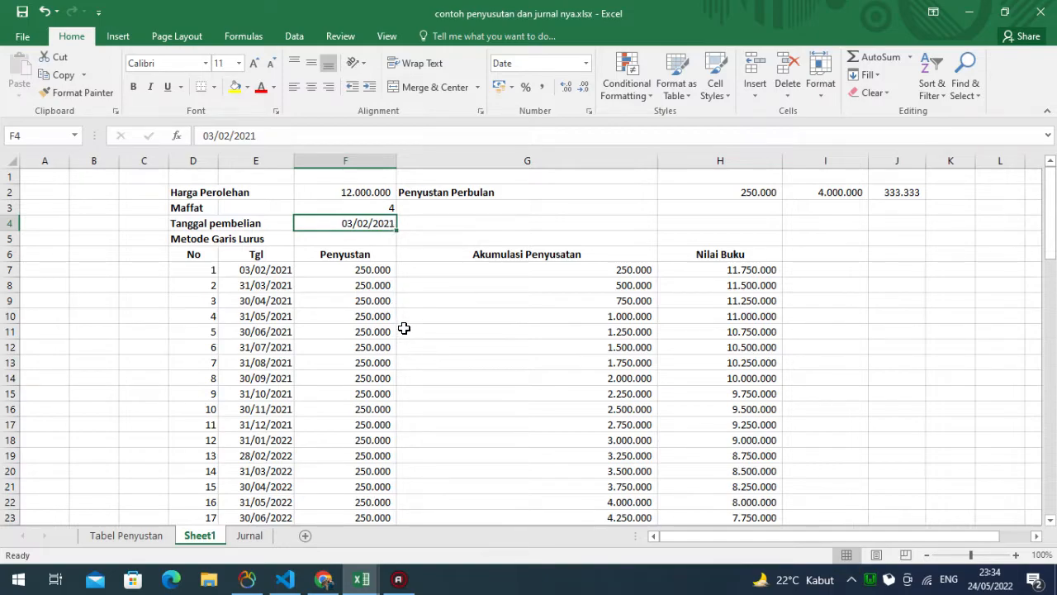
{"action": "right_click", "coordinate": [366, 238]}
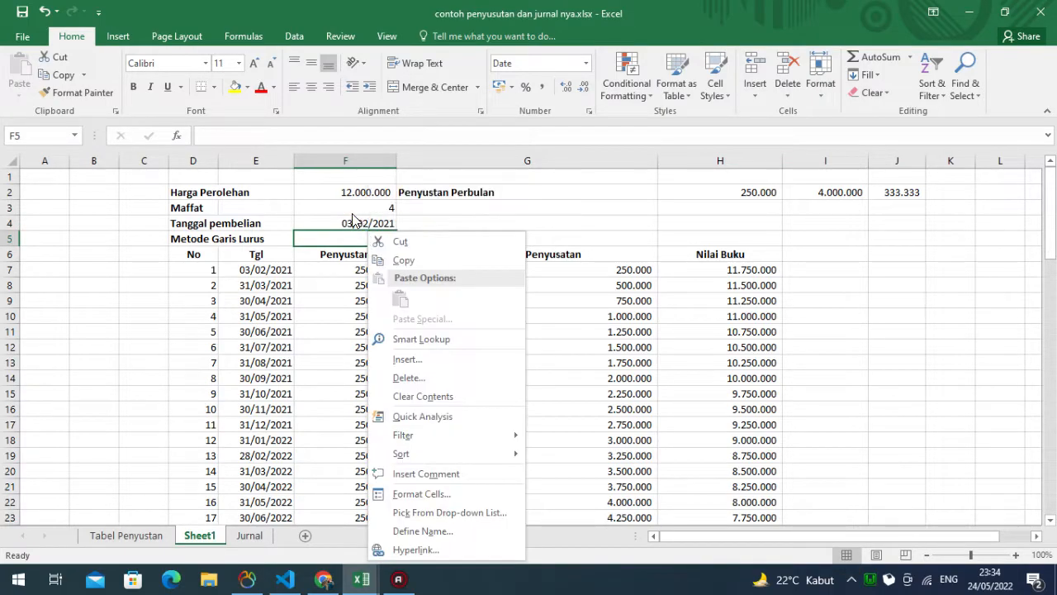
{"action": "right_click", "coordinate": [353, 211]}
{"action": "right_click", "coordinate": [588, 234]}
{"action": "left_click", "coordinate": [378, 213]}
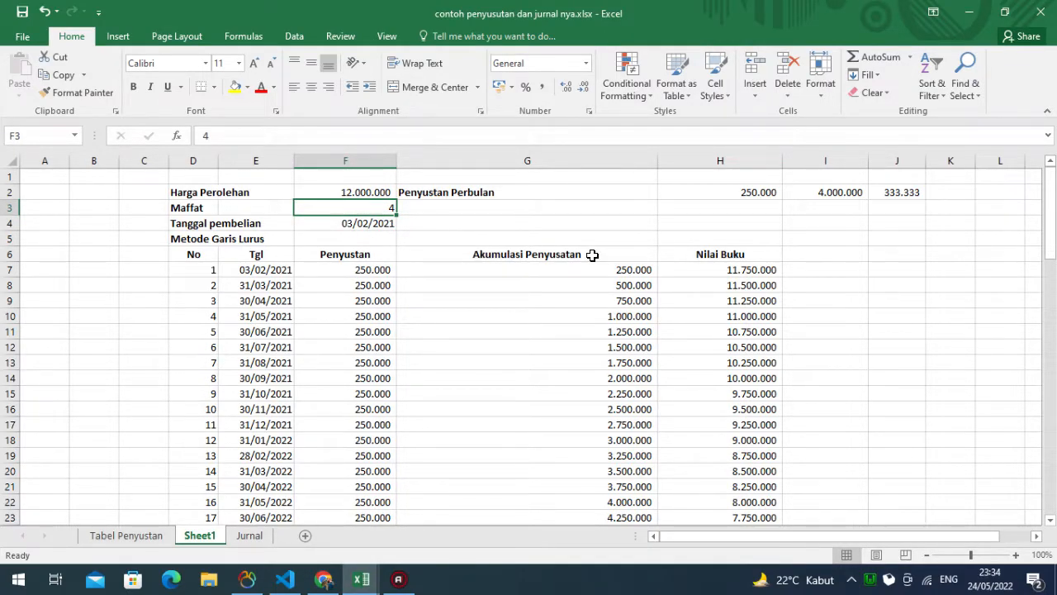
- Examine the monthly depreciation formula in cell H2 on Sheet1, keeping it as it is
{"action": "left_click", "coordinate": [762, 186]}
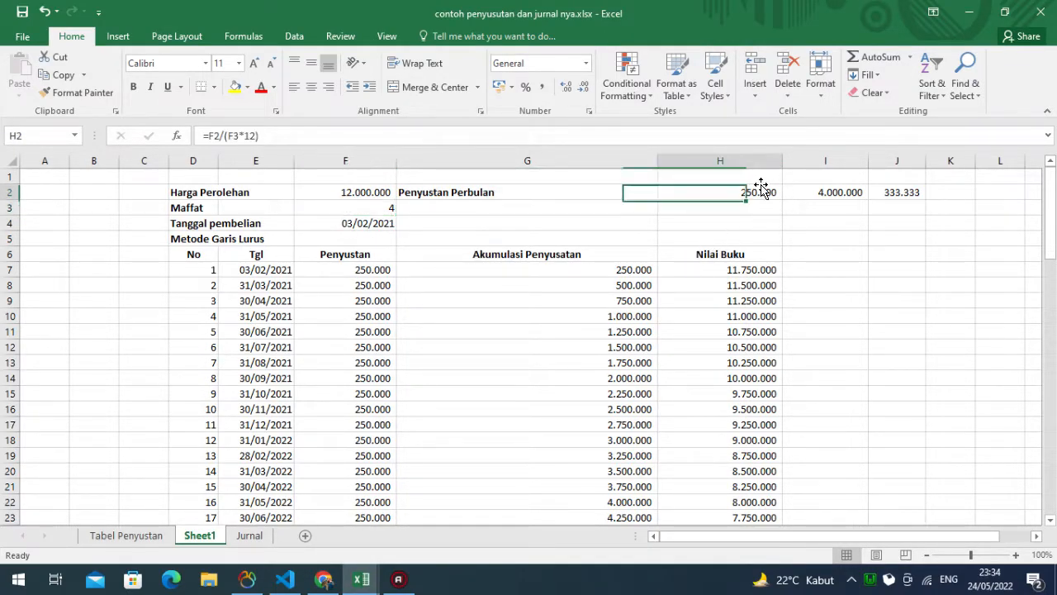
{"action": "key", "text": "Left"}
{"action": "key", "text": "Right"}
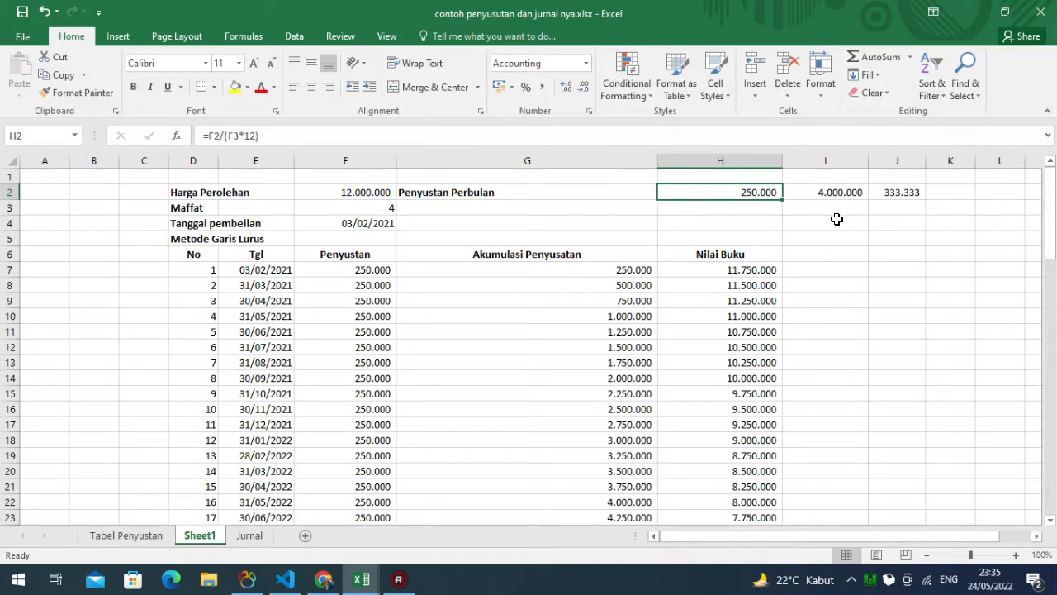
{"action": "key", "text": "F2"}
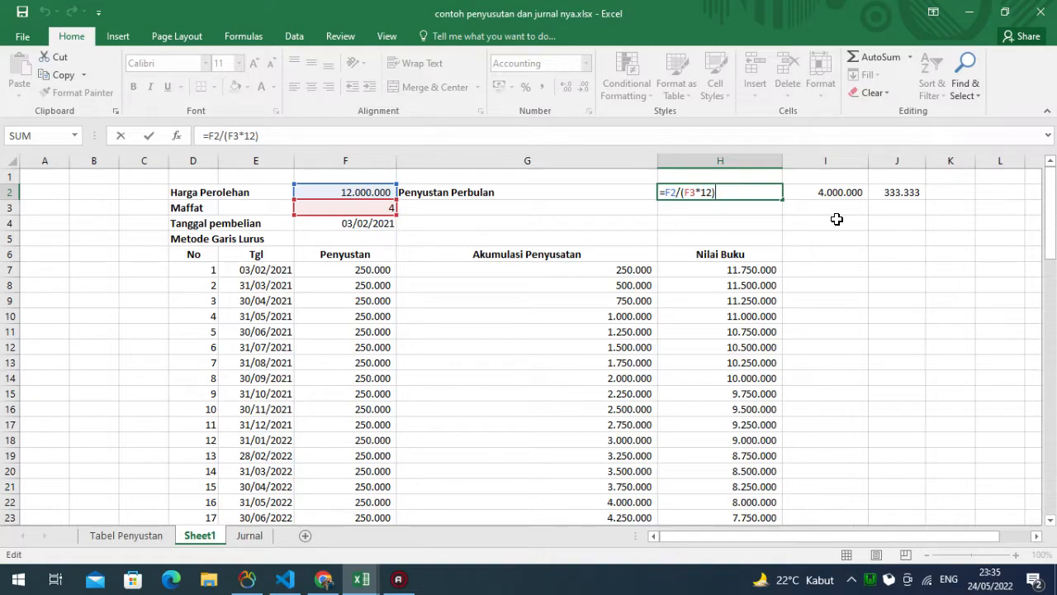
{"action": "key", "text": "Return"}
{"action": "key", "text": "Up"}
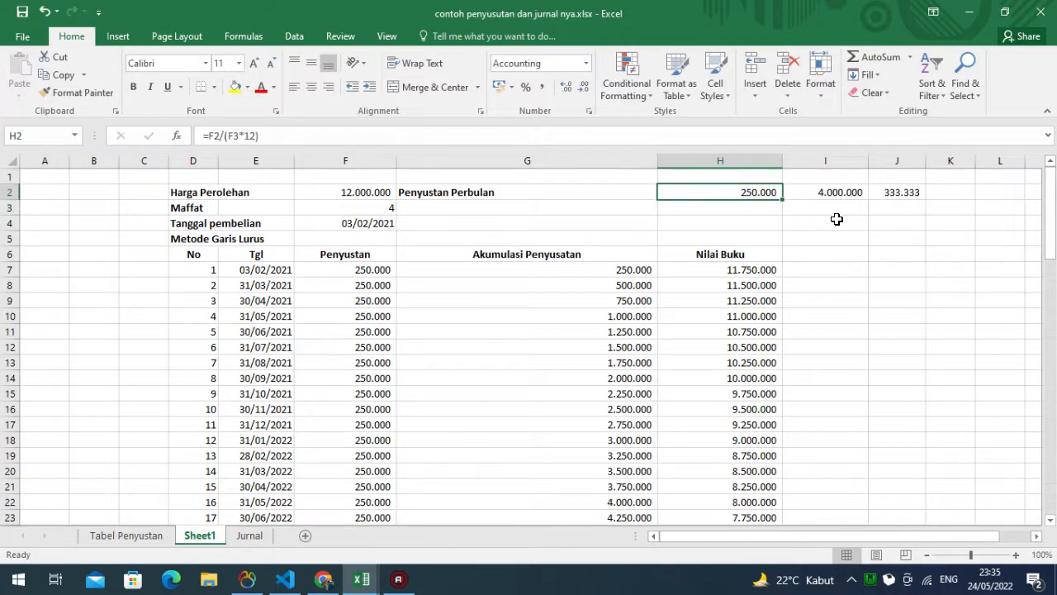
- Review the first accumulated depreciation entry in the straight-line table and the purchase price at the top of Sheet1
{"action": "key", "text": "Left"}
{"action": "key", "text": "Down"}
{"action": "key", "text": "Down"}
{"action": "key", "text": "Down"}
{"action": "key", "text": "Down"}
{"action": "key", "text": "Down"}
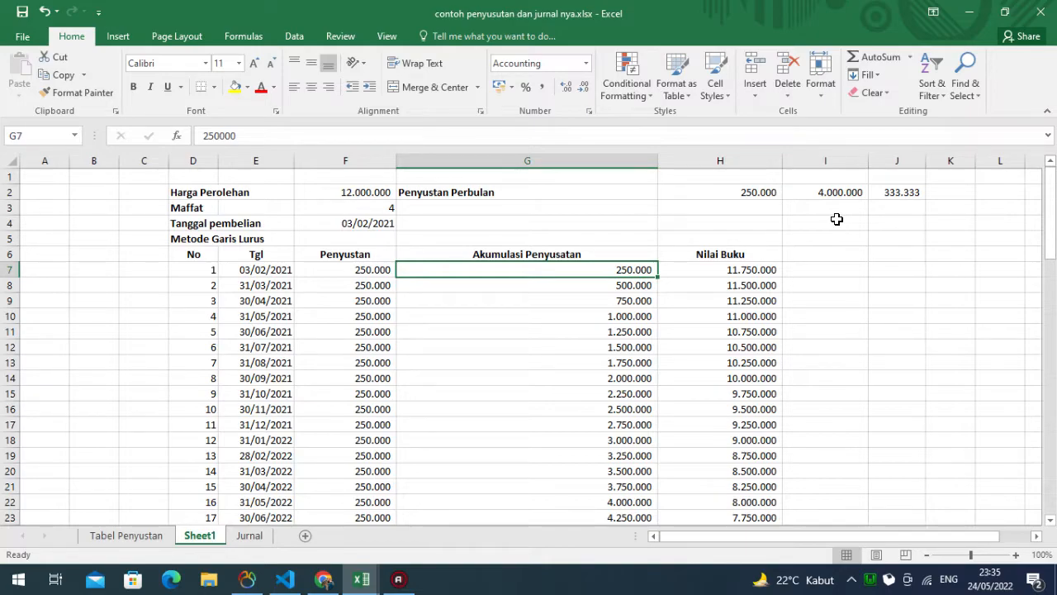
{"action": "key", "text": "Up"}
{"action": "key", "text": "Up"}
{"action": "key", "text": "Left"}
{"action": "key", "text": "Up"}
{"action": "key", "text": "Up"}
{"action": "key", "text": "Up"}
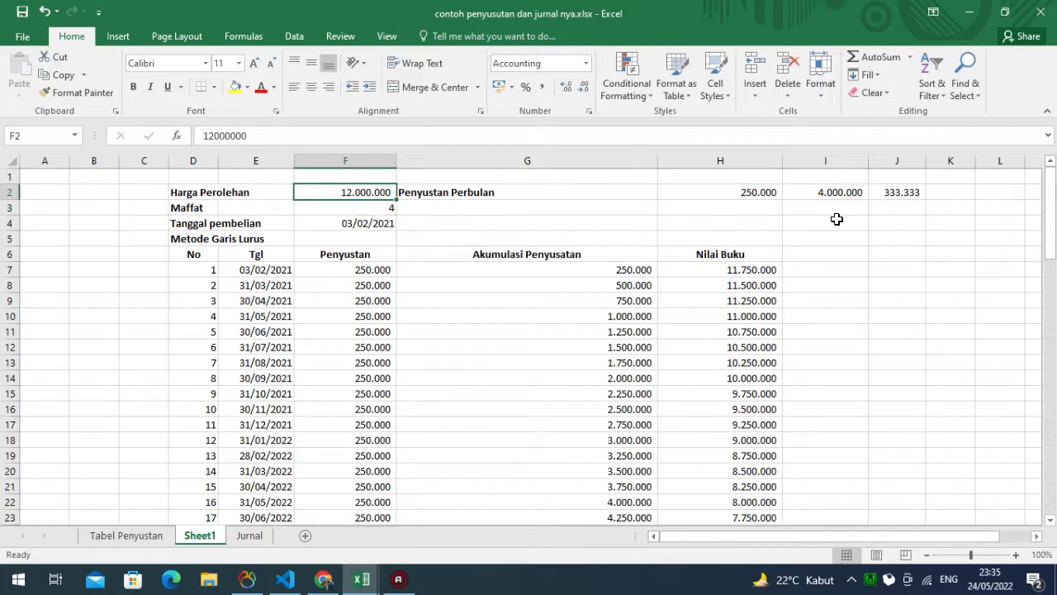
- Switch to Aktiva in Chrome and set the acquisition's Tanggal Transaksi to 02-01-2022
{"action": "left_click", "coordinate": [322, 579]}
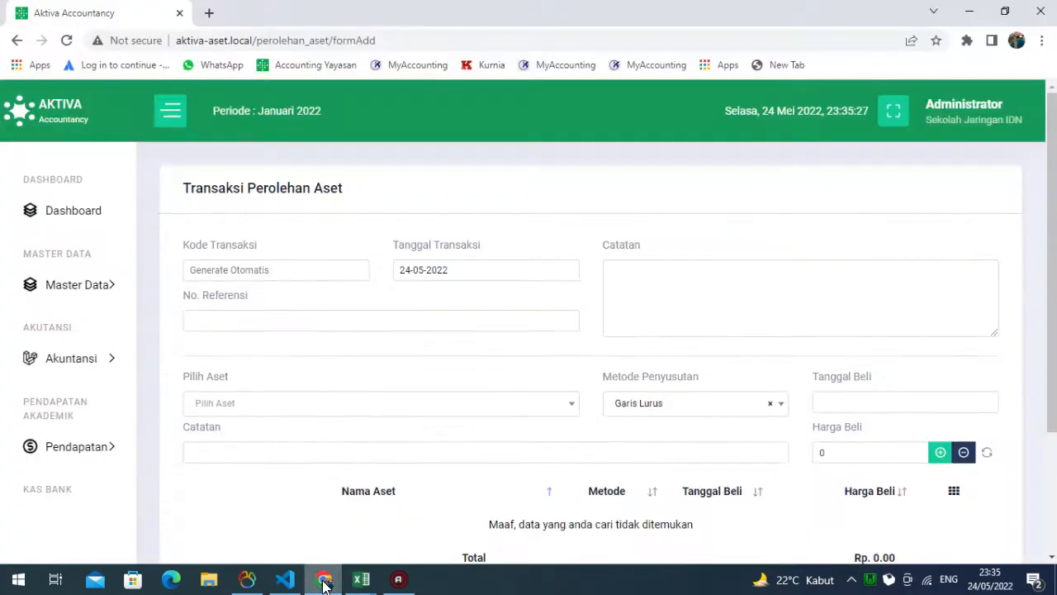
{"action": "left_click", "coordinate": [462, 268]}
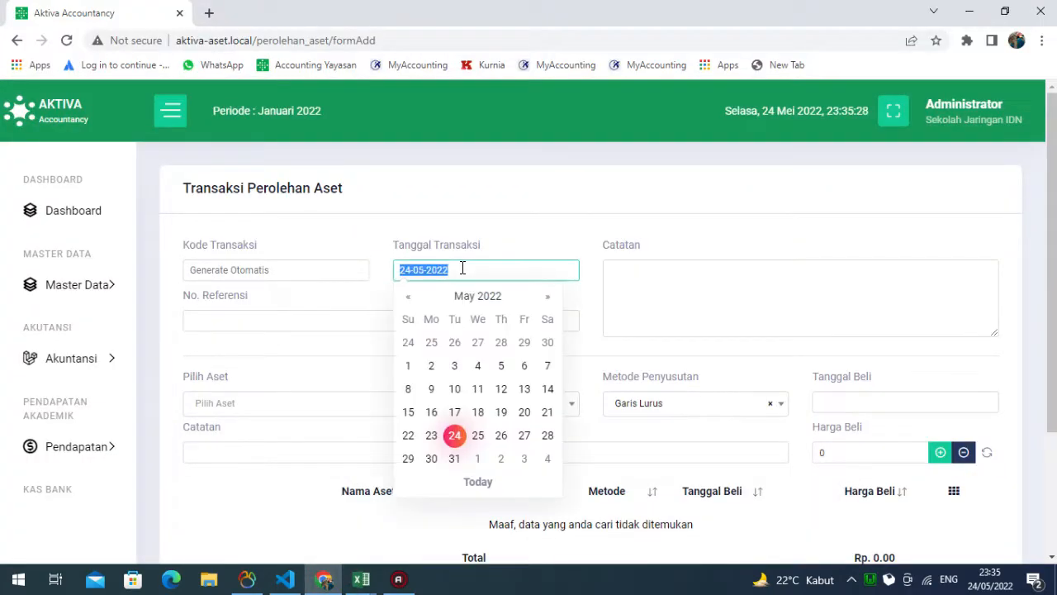
{"action": "left_click", "coordinate": [464, 293]}
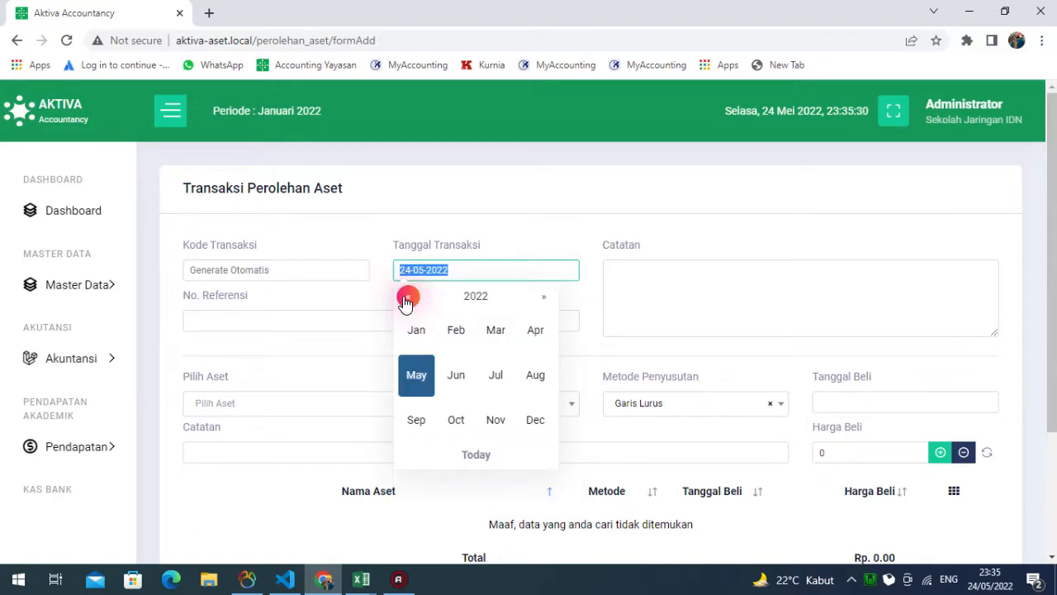
{"action": "left_click", "coordinate": [417, 330]}
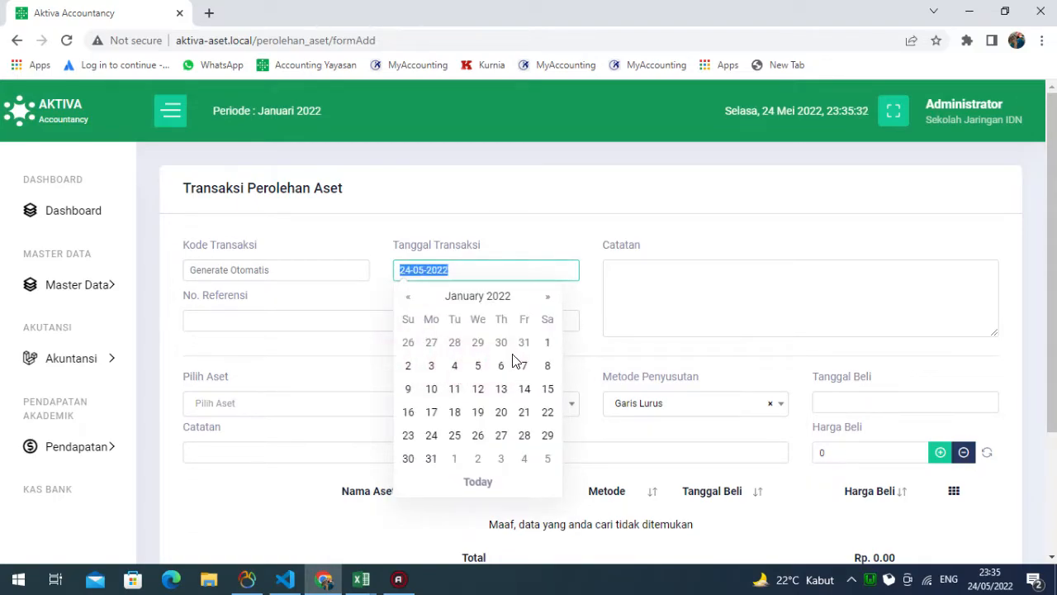
{"action": "left_click", "coordinate": [408, 365]}
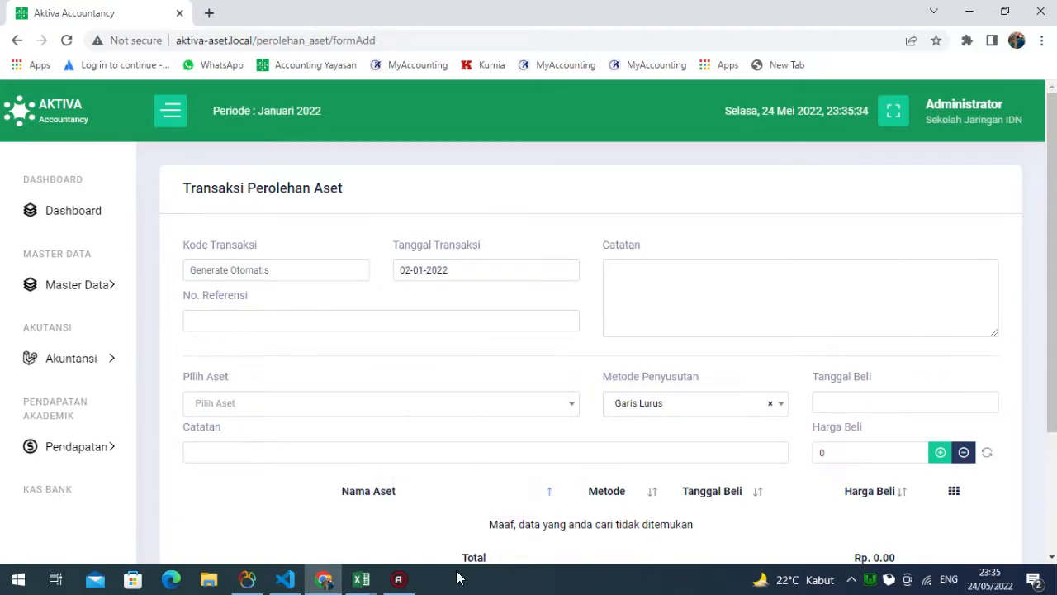
- Compare the acquisition form's transaction date with the purchase date on Sheet1 of the contoh penyusutan dan jurnal nya workbook in Excel
{"action": "left_click", "coordinate": [353, 581]}
{"action": "left_click", "coordinate": [317, 528]}
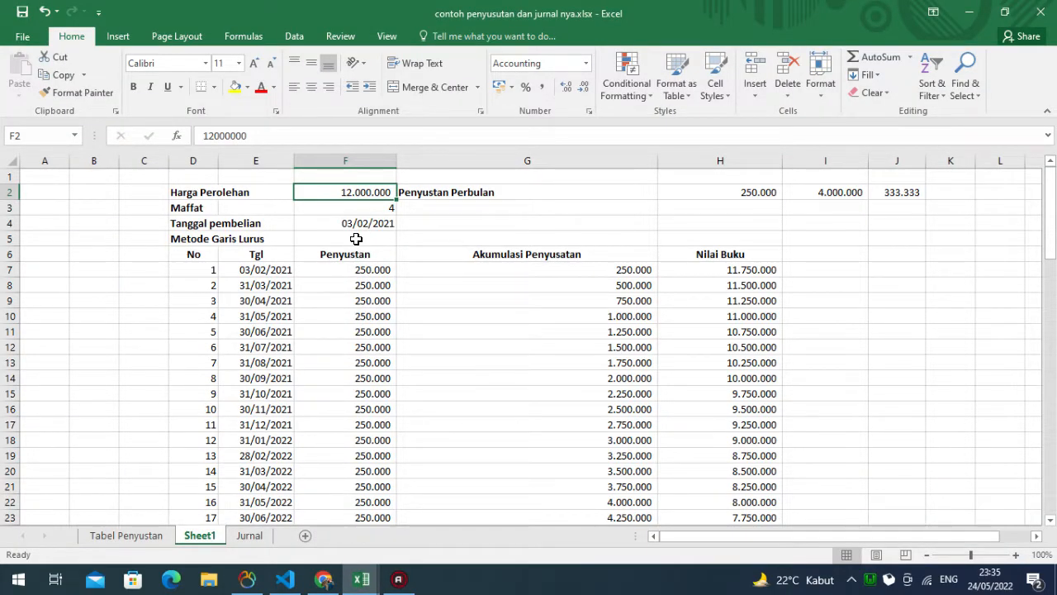
{"action": "left_click", "coordinate": [324, 579]}
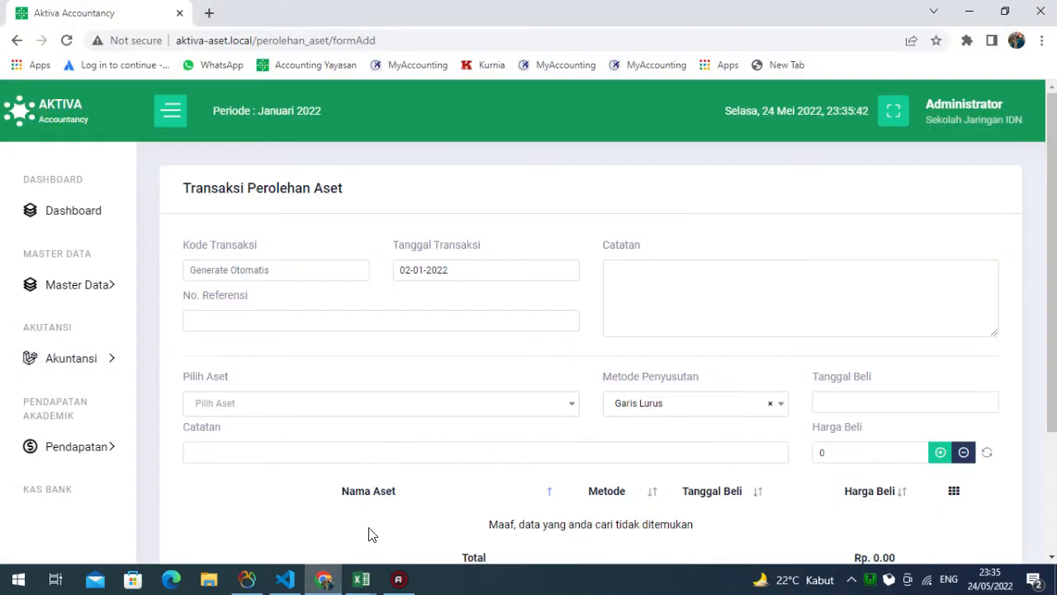
{"action": "left_click", "coordinate": [464, 269]}
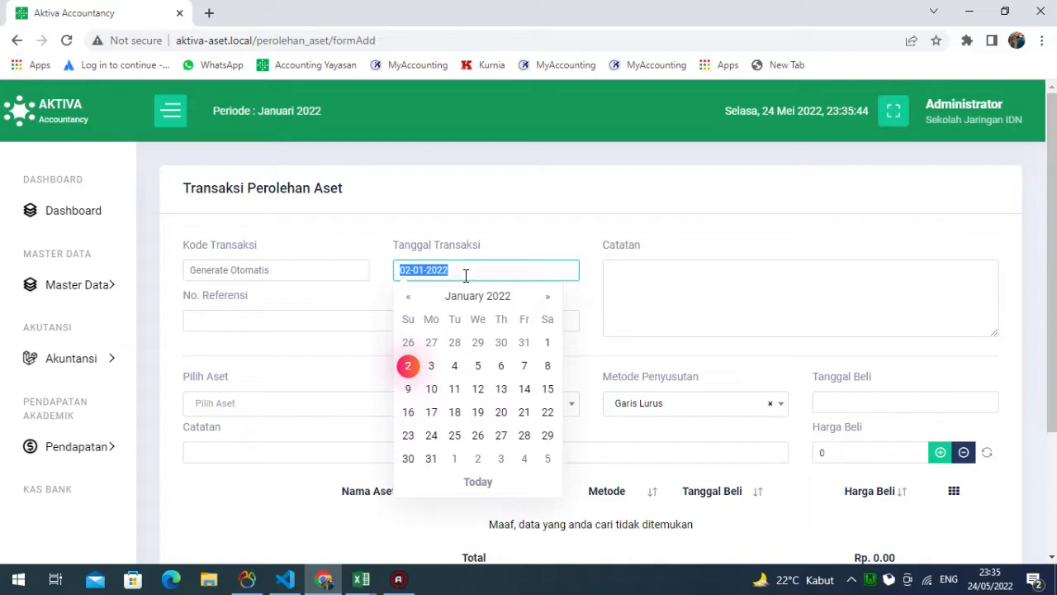
{"action": "left_click", "coordinate": [481, 296]}
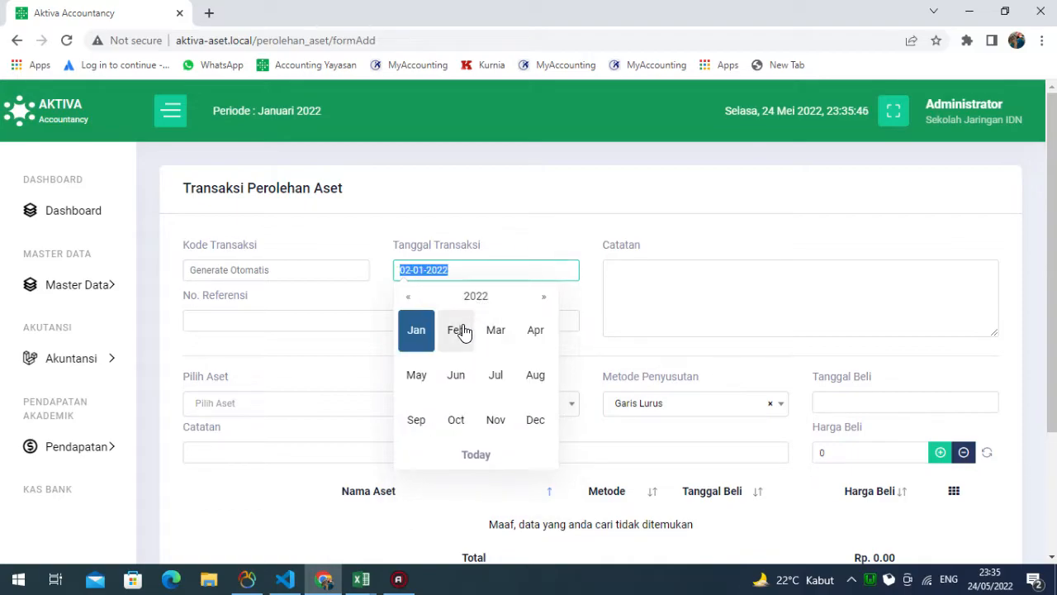
{"action": "left_click", "coordinate": [495, 246]}
{"action": "left_click", "coordinate": [361, 578]}
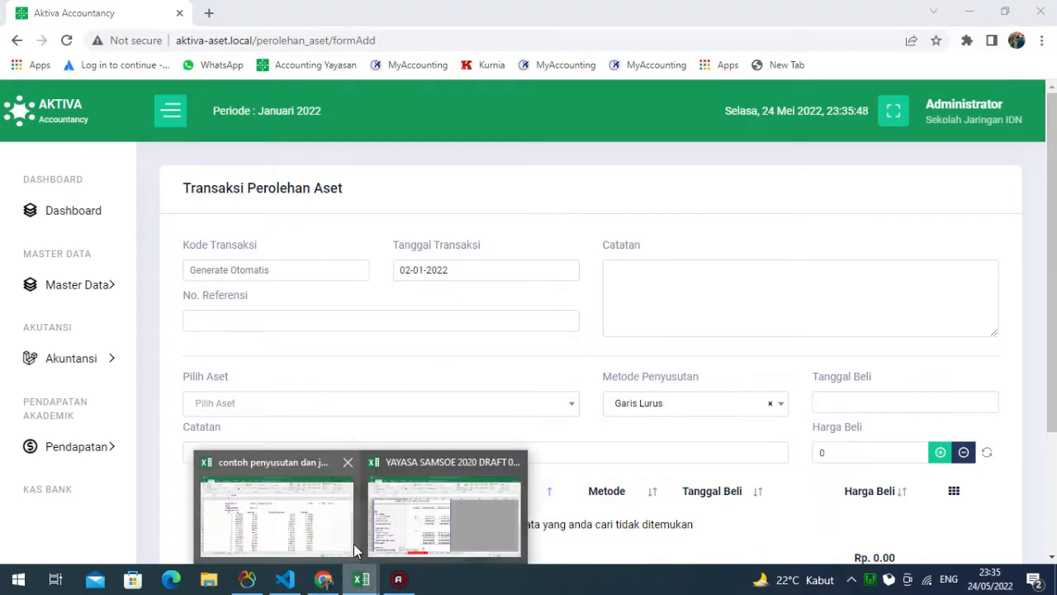
{"action": "left_click", "coordinate": [321, 536]}
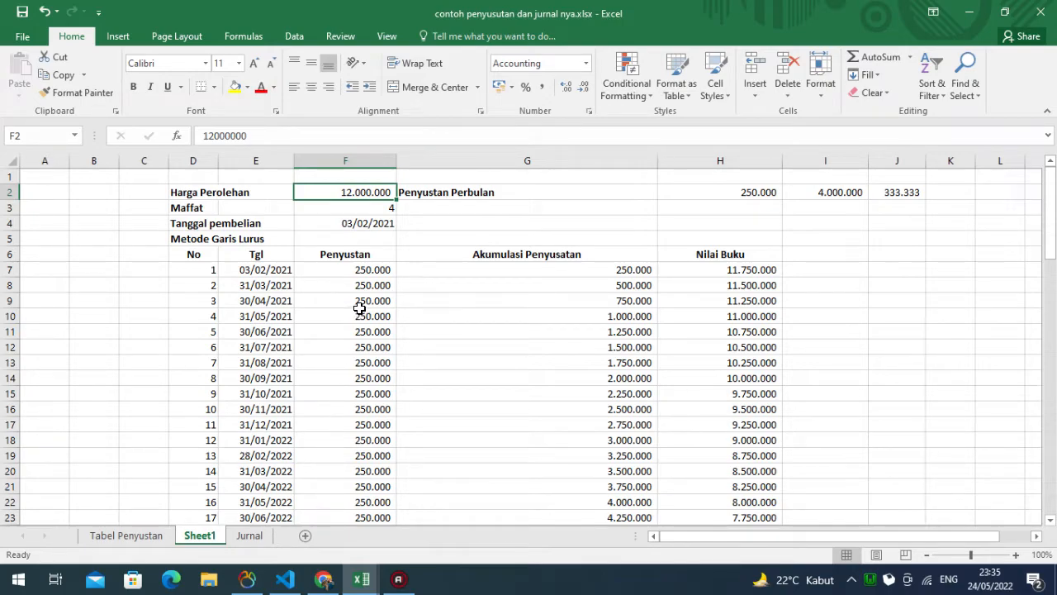
{"action": "left_click", "coordinate": [355, 224]}
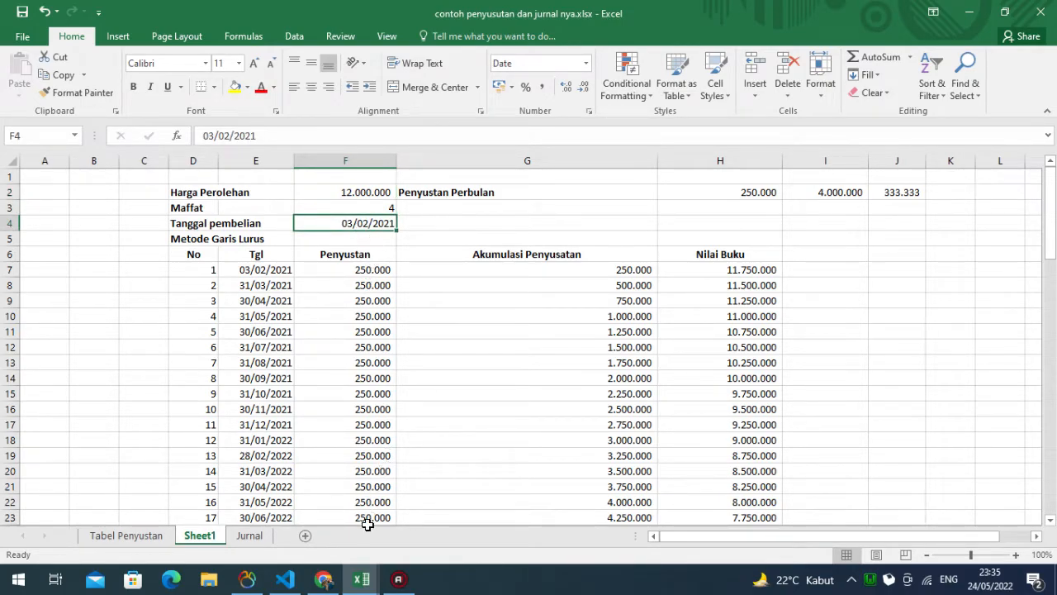
{"action": "left_click", "coordinate": [361, 578]}
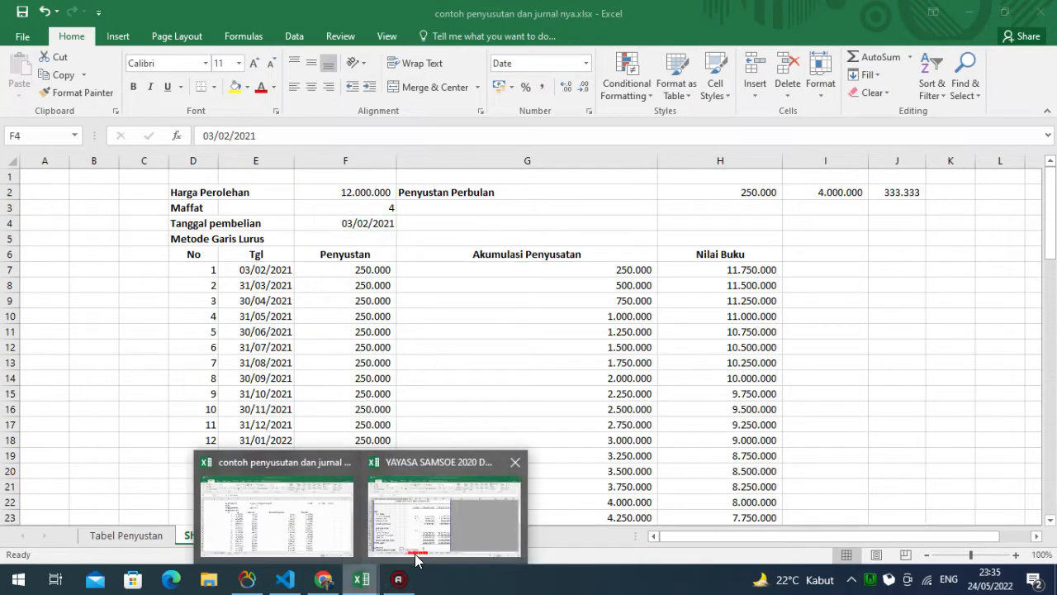
- Switch back to Aktiva, set Tanggal Transaksi to 01-01-2022 and enter "Note Book untuk TUK" as the transaction's Catatan
{"action": "left_click", "coordinate": [329, 578]}
{"action": "left_click", "coordinate": [465, 270]}
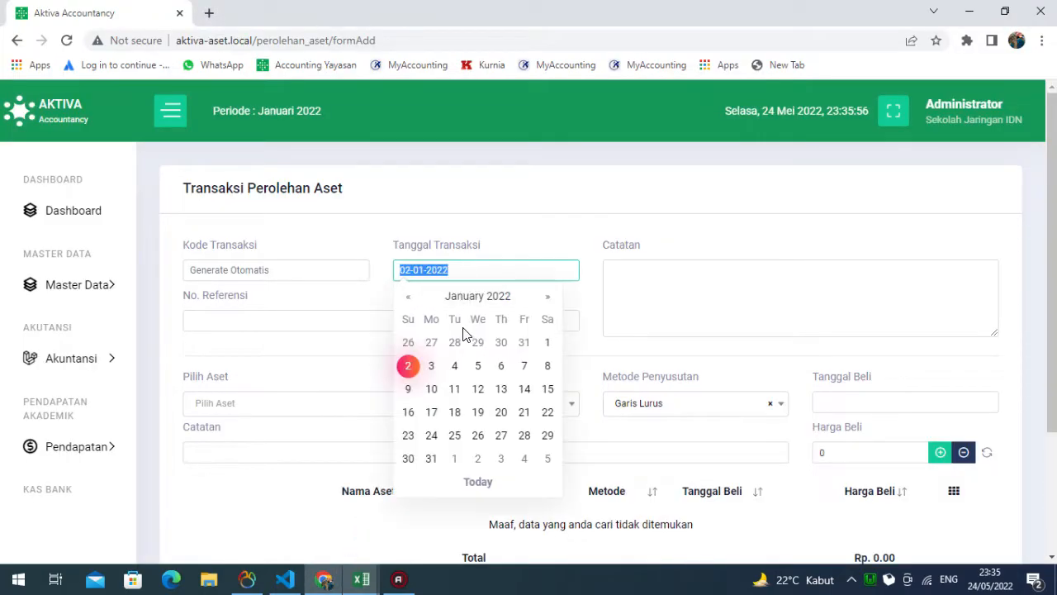
{"action": "left_click", "coordinate": [547, 344]}
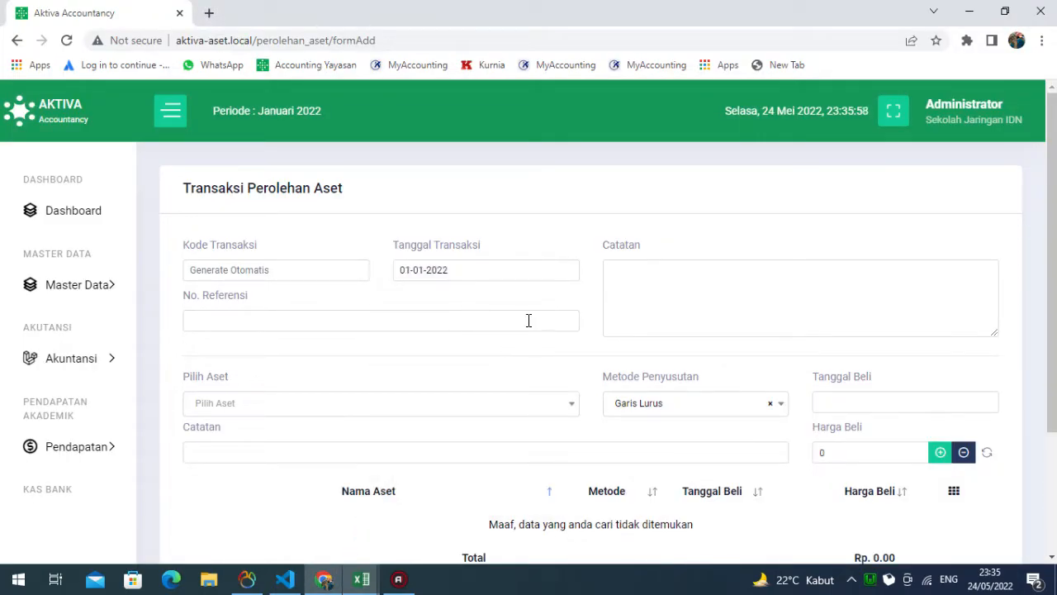
{"action": "left_click", "coordinate": [694, 296]}
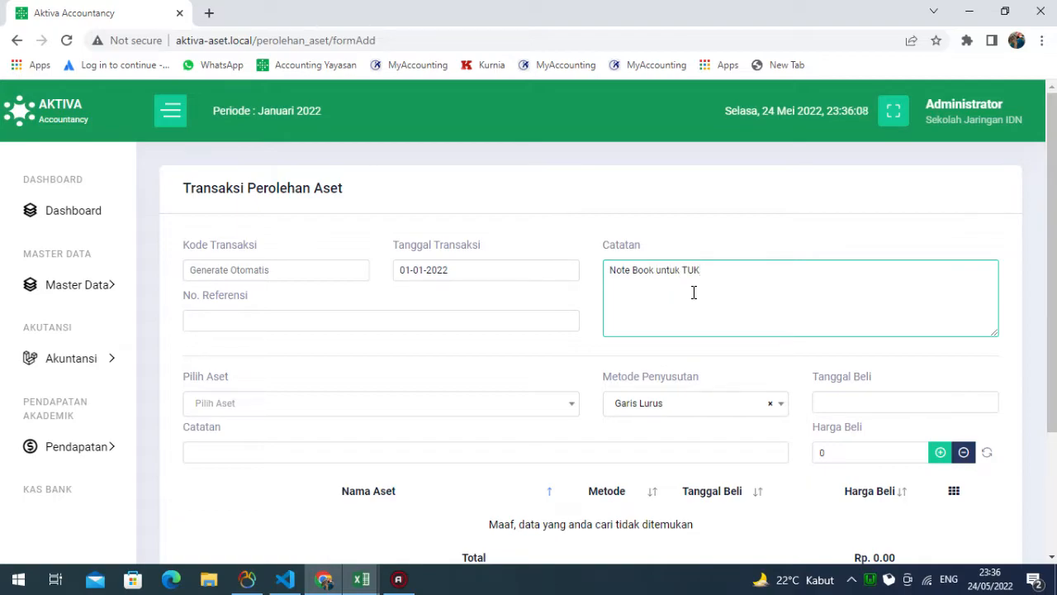
- Choose the Note book asset for the acquisition with Garis Lurus as its Metode Penyusutan
{"action": "left_click", "coordinate": [502, 409]}
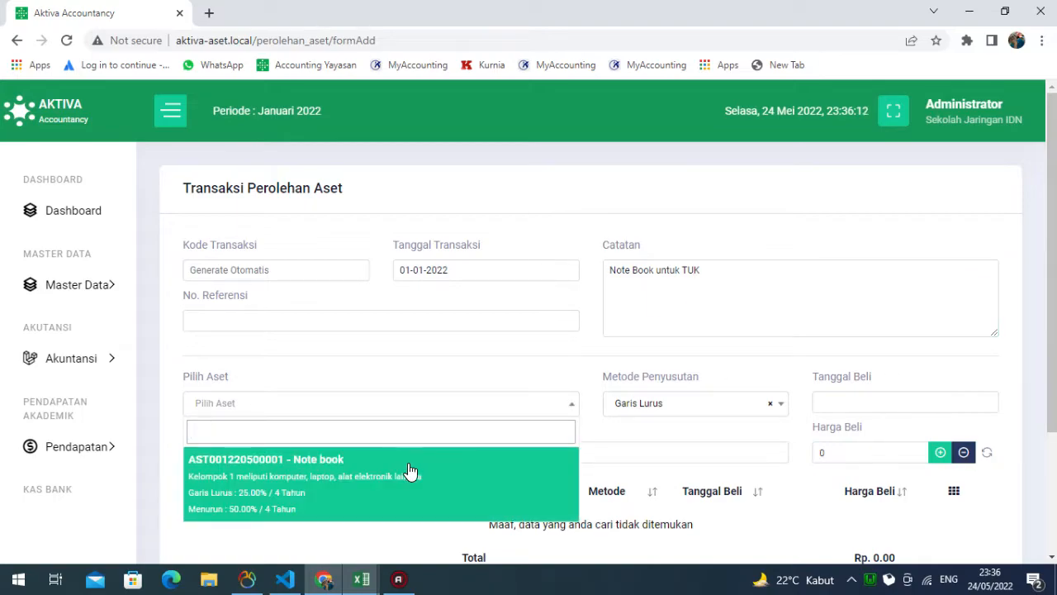
{"action": "left_click", "coordinate": [390, 486]}
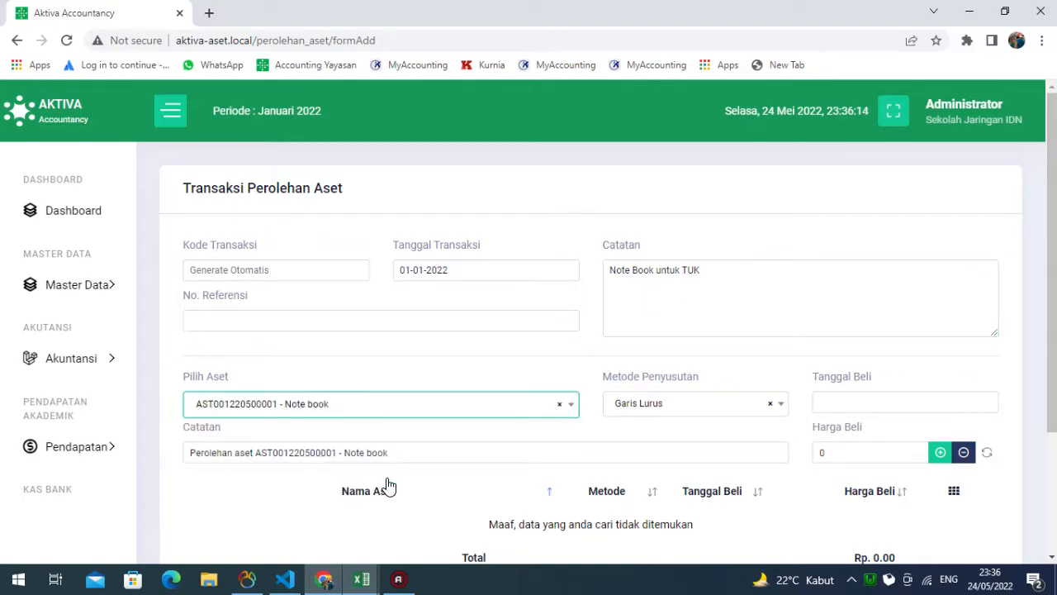
{"action": "left_click", "coordinate": [735, 403]}
{"action": "left_click", "coordinate": [717, 455]}
- Set the Note book's Tanggal Beli to 03-02-2021
{"action": "left_click", "coordinate": [830, 403]}
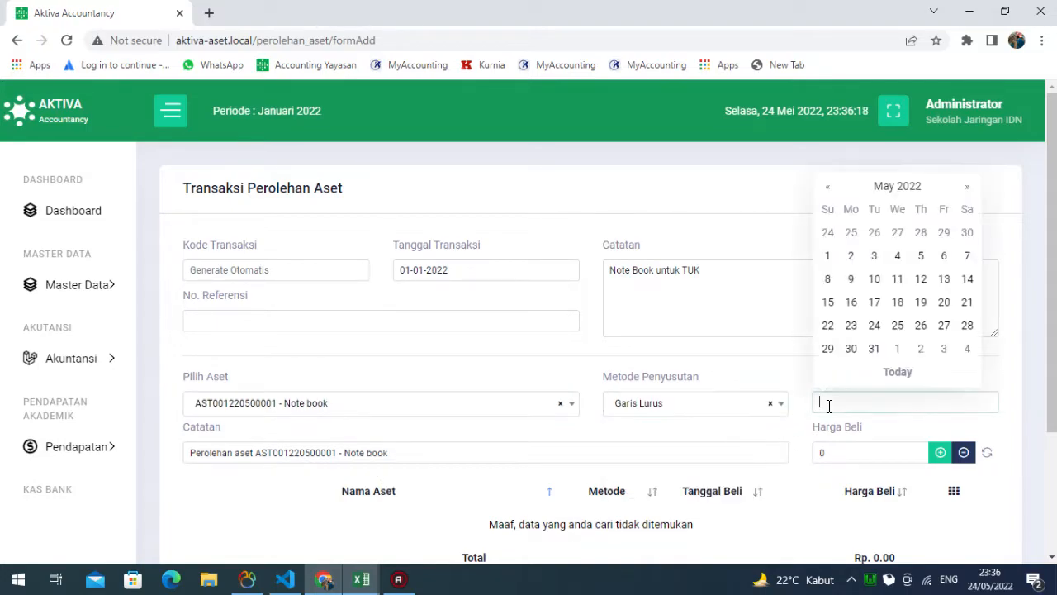
{"action": "left_click", "coordinate": [901, 187]}
{"action": "left_click", "coordinate": [884, 250]}
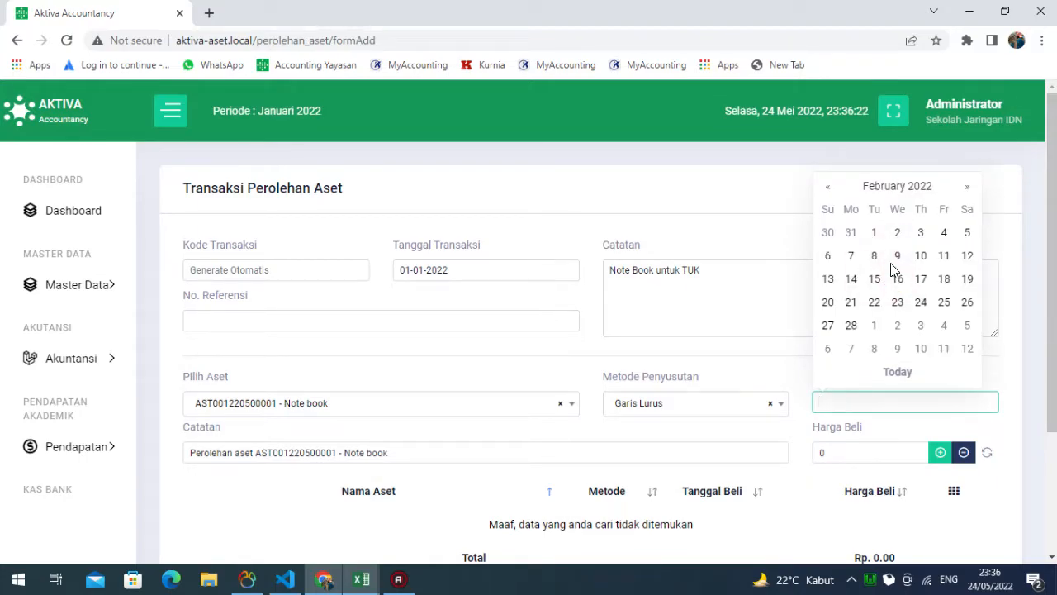
{"action": "left_click", "coordinate": [904, 188]}
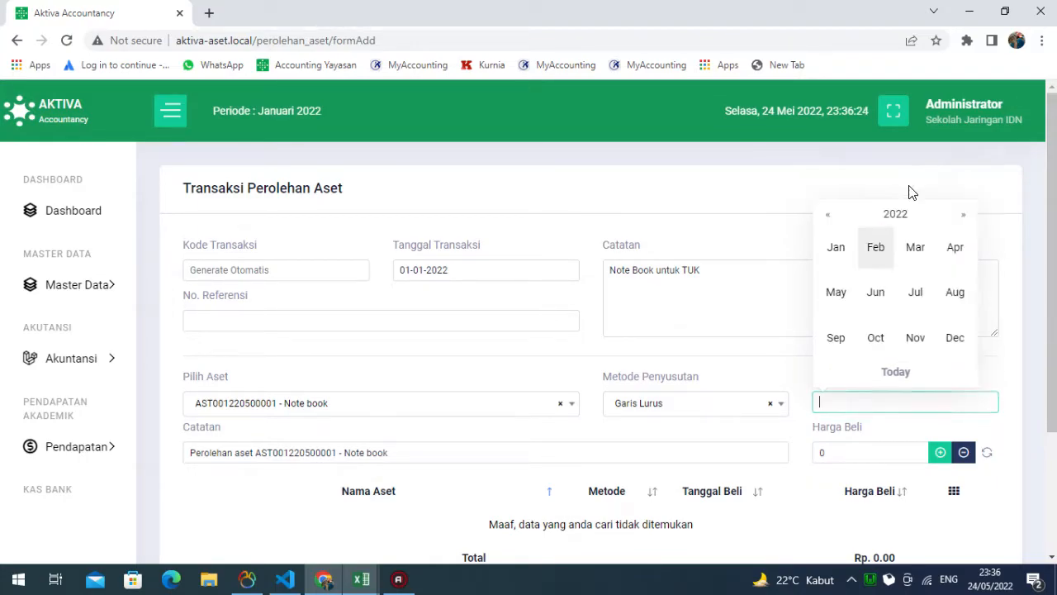
{"action": "left_click", "coordinate": [828, 214]}
{"action": "left_click", "coordinate": [877, 251]}
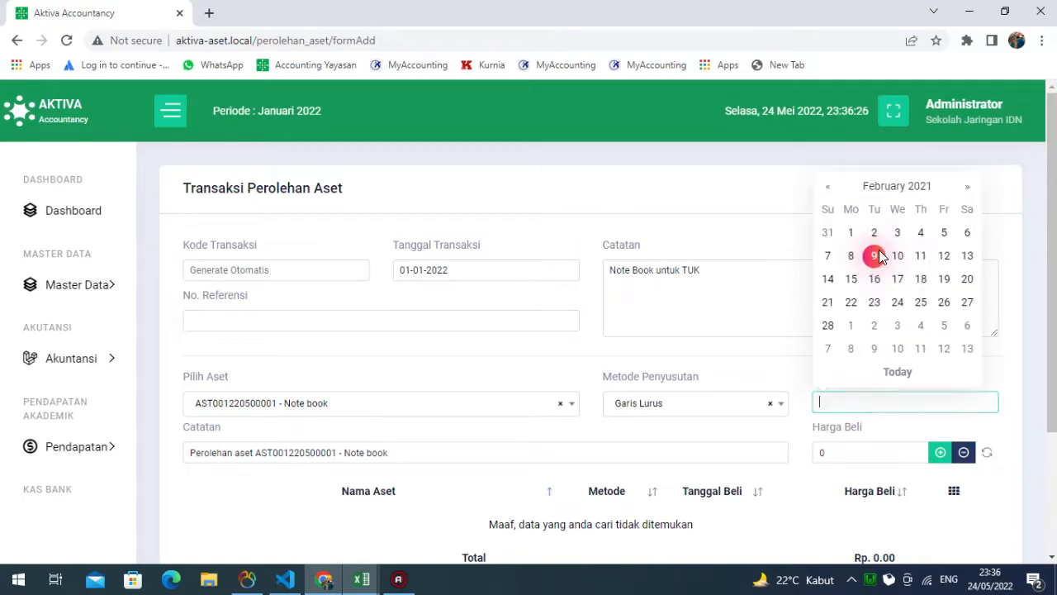
{"action": "left_click", "coordinate": [896, 232]}
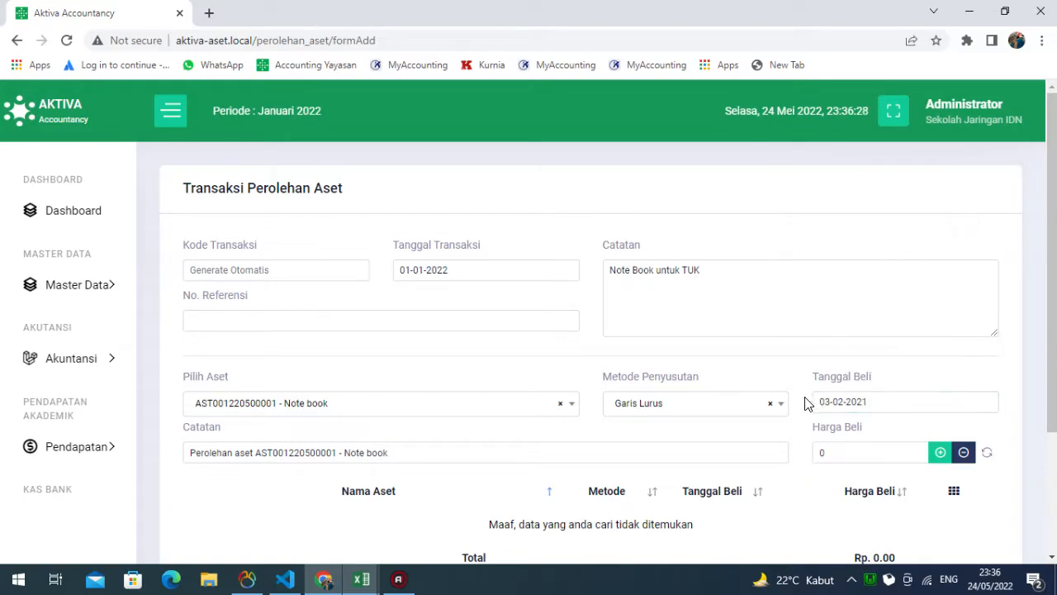
- Check the Note book's Harga Perolehan on Sheet1 of the contoh penyusutan dan jurnal nya workbook in Excel, returning to Aktiva
{"action": "mouse_move", "coordinate": [363, 578]}
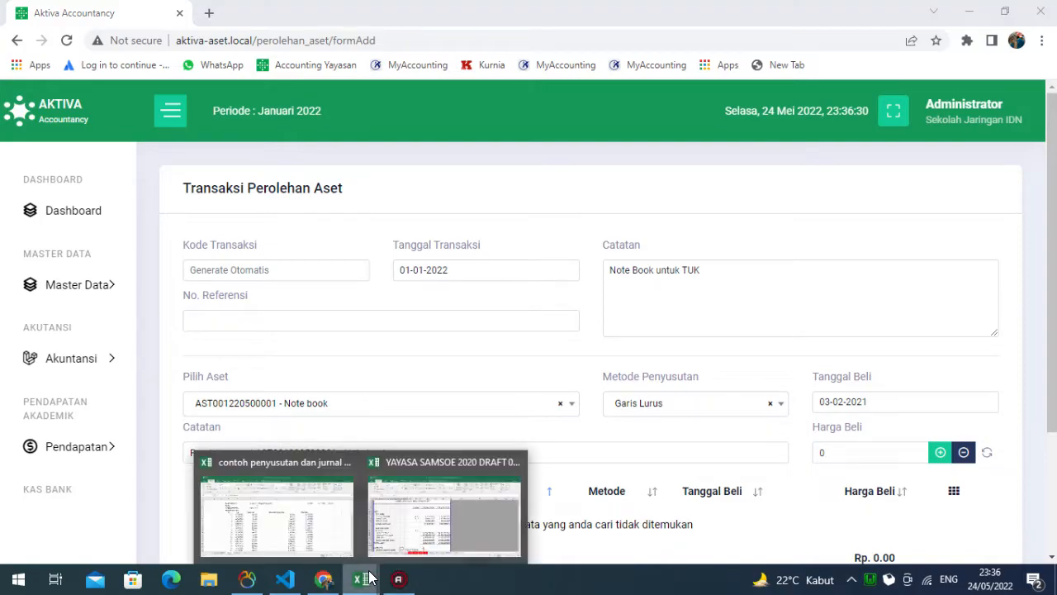
{"action": "left_click", "coordinate": [319, 524]}
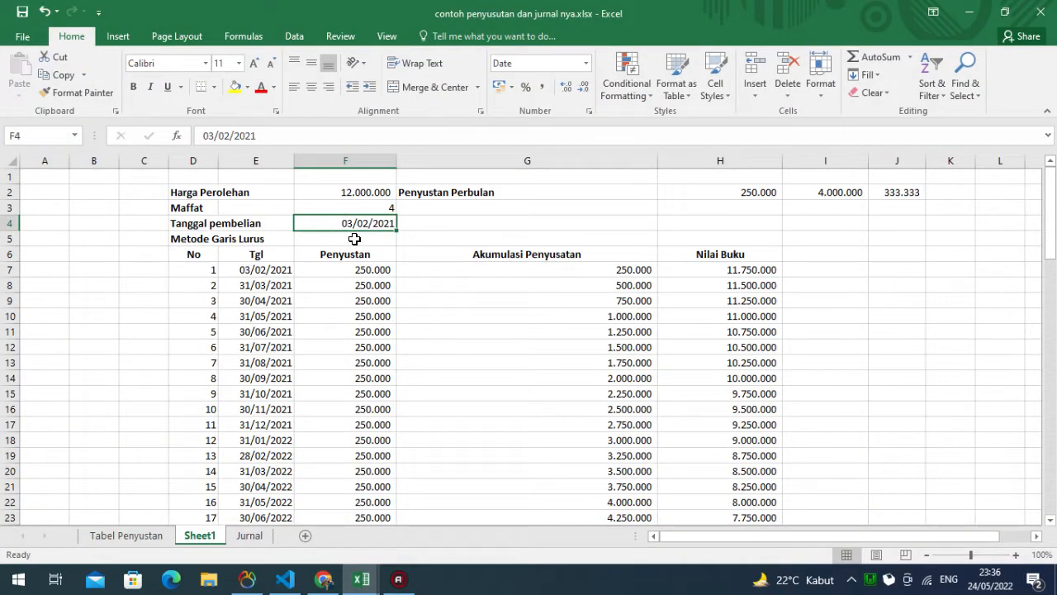
{"action": "left_click", "coordinate": [323, 579]}
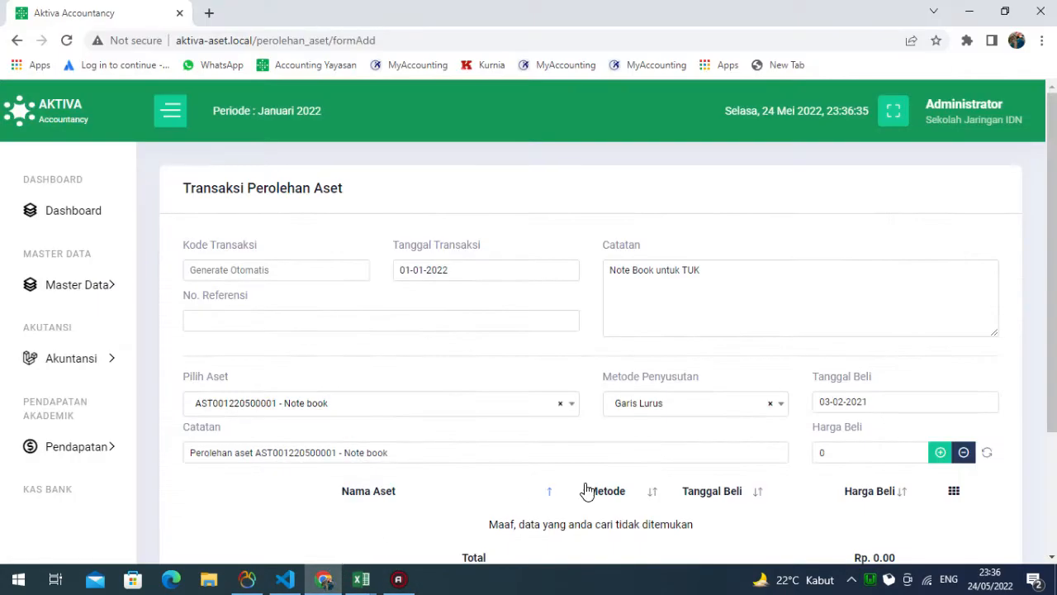
- Set the Note book's Harga Beli to 12,000,000 and add the asset line to the acquisition transaction
{"action": "left_click", "coordinate": [844, 449]}
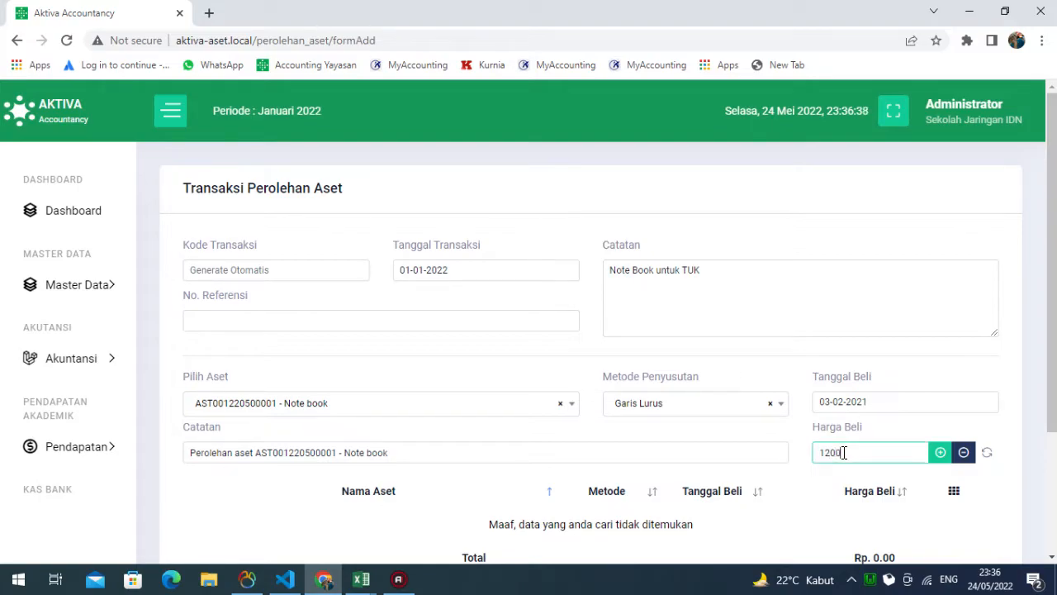
{"action": "key", "text": "Tab"}
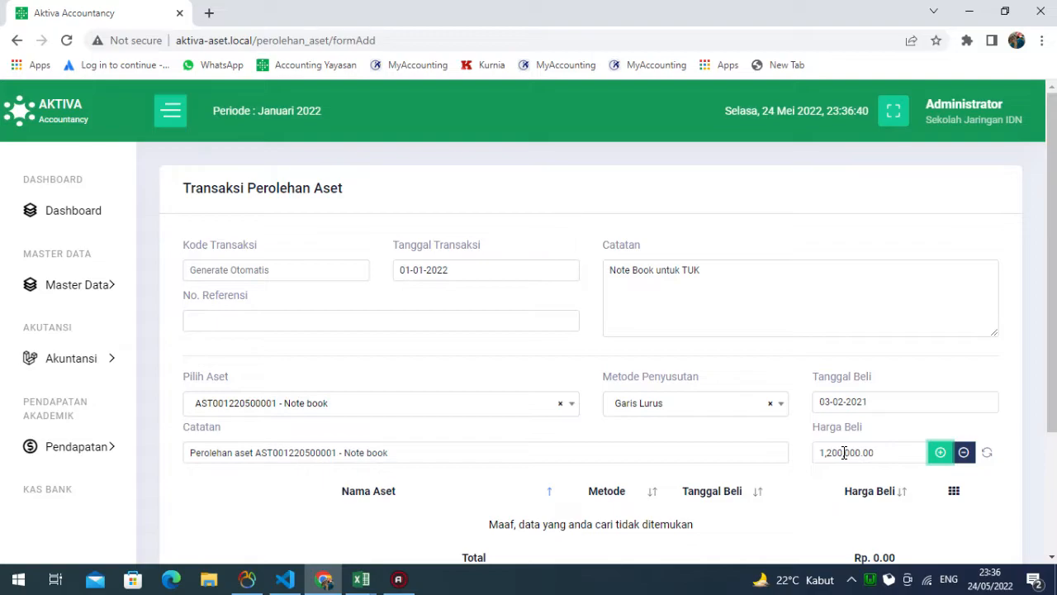
{"action": "left_click", "coordinate": [884, 453]}
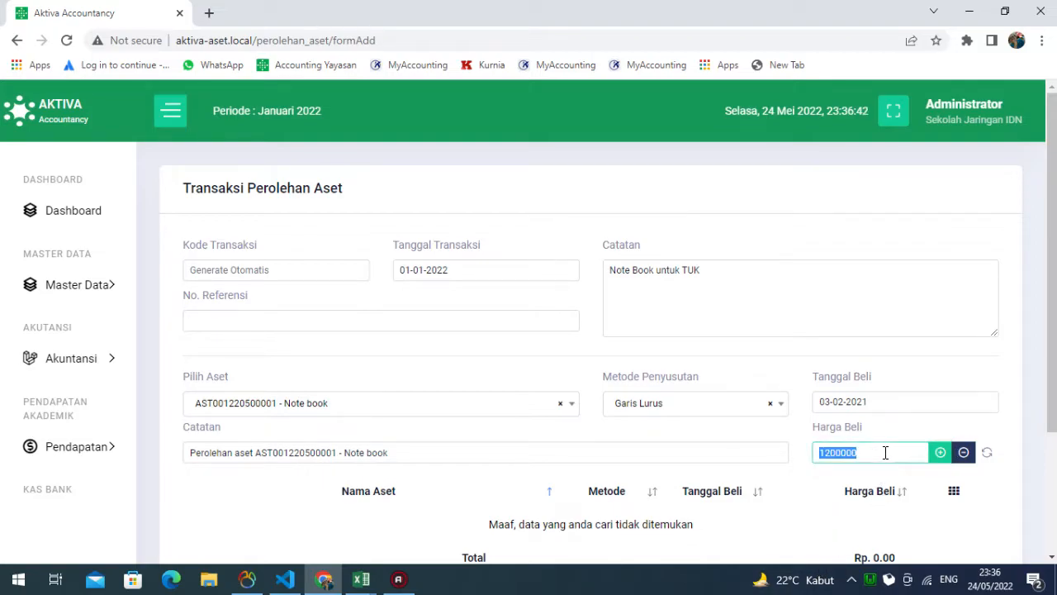
{"action": "left_click", "coordinate": [867, 448]}
{"action": "key", "text": "Tab"}
{"action": "left_click", "coordinate": [940, 451]}
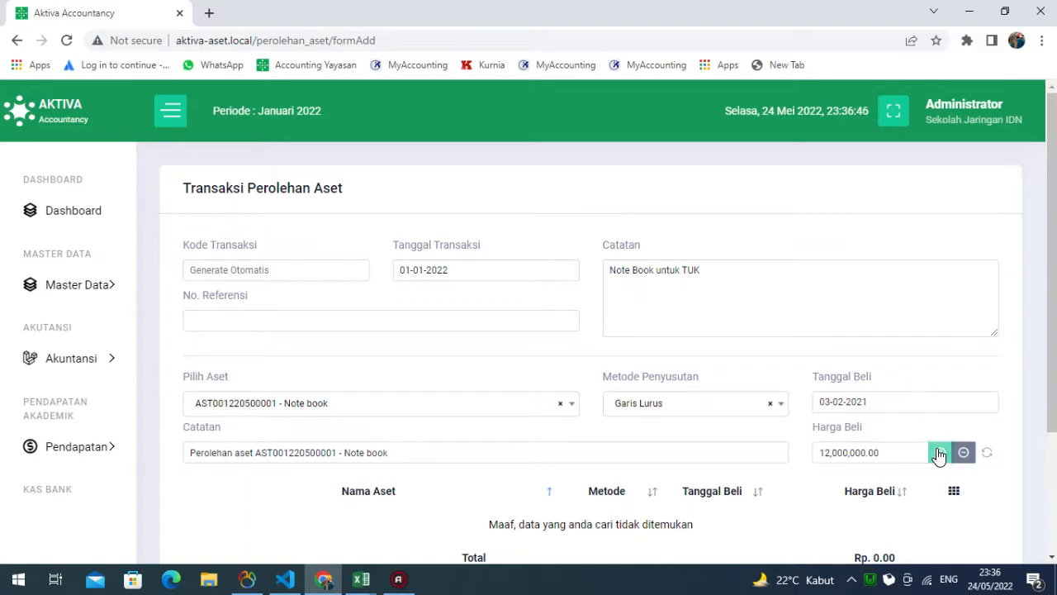
- Save the Note Book untuk TUK acquisition transaction and check its entry in Daftar Perolehan Aset
{"action": "scroll", "coordinate": [744, 462], "scroll_direction": "down", "scroll_amount": 3}
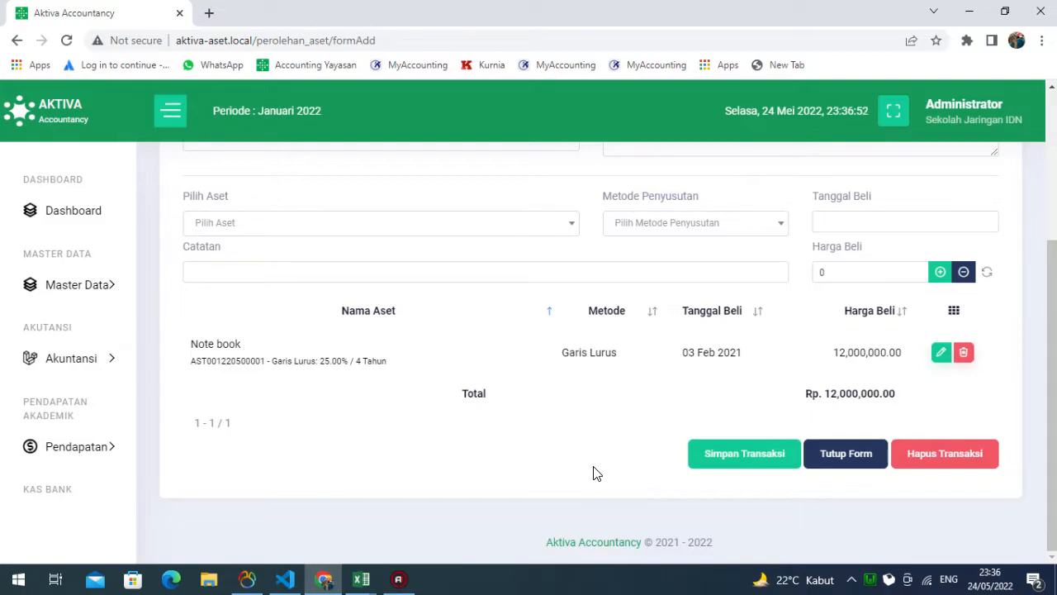
{"action": "scroll", "coordinate": [598, 467], "scroll_direction": "up", "scroll_amount": 3}
{"action": "scroll", "coordinate": [606, 450], "scroll_direction": "down", "scroll_amount": 3}
{"action": "left_click", "coordinate": [699, 468]}
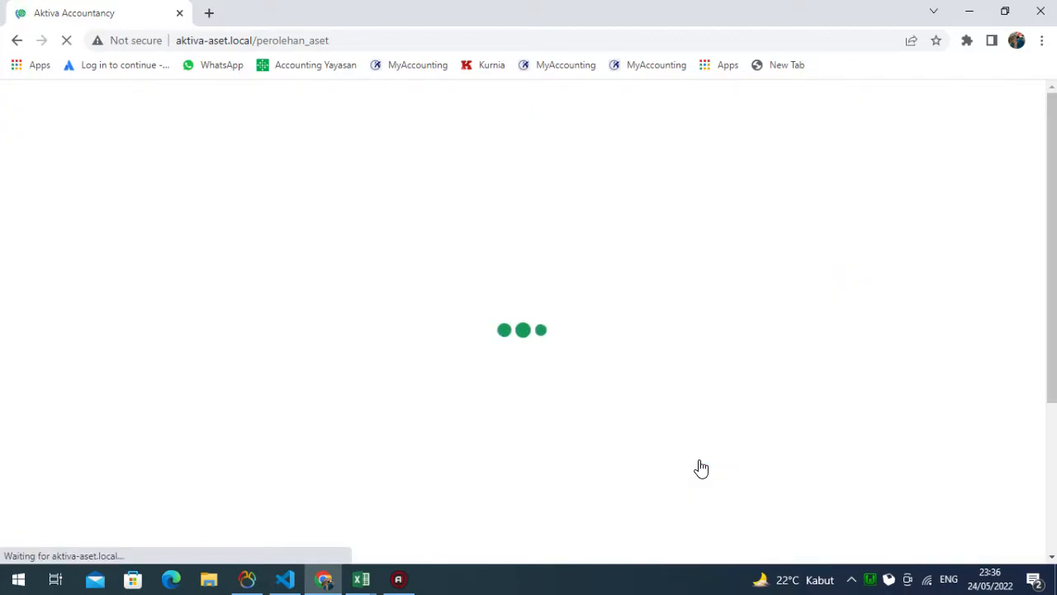
{"action": "scroll", "coordinate": [661, 392], "scroll_direction": "down", "scroll_amount": 3}
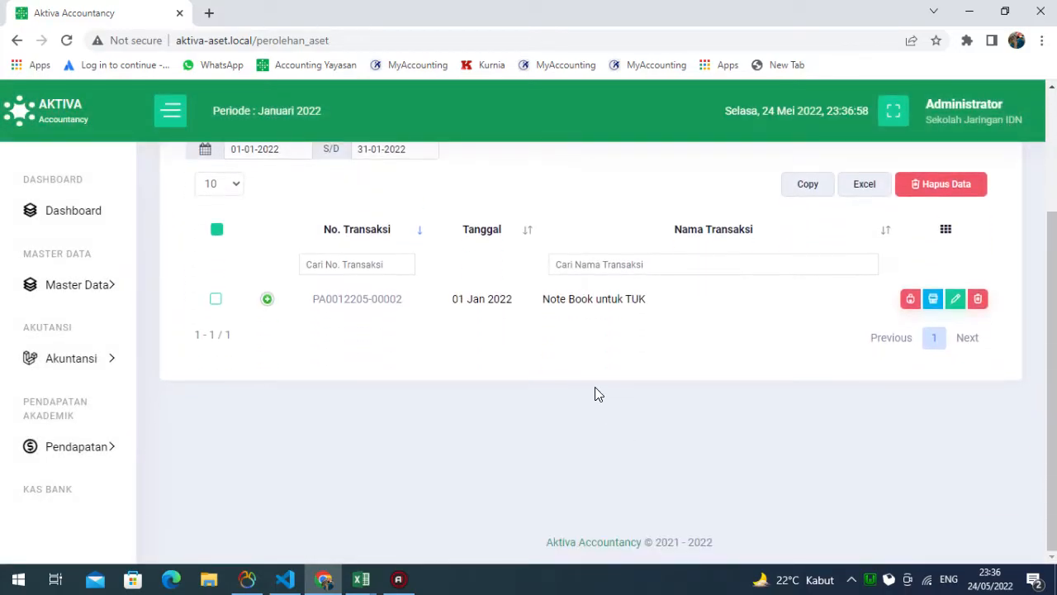
{"action": "scroll", "coordinate": [644, 393], "scroll_direction": "up", "scroll_amount": 2}
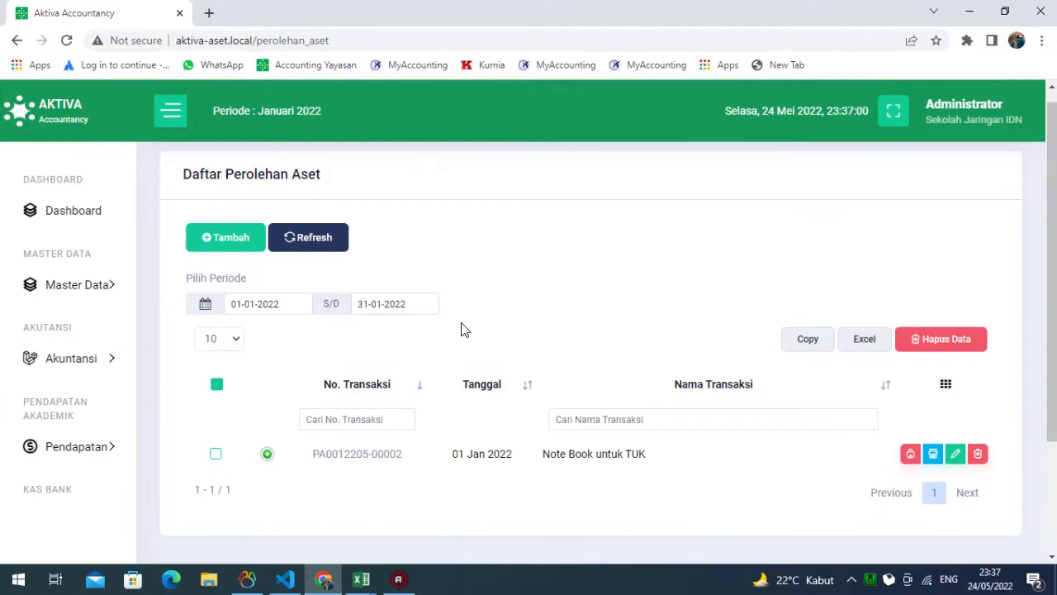
- Open Jurnal Umum and examine the debit and credit accounts of the Note book's January 2022 depreciation journal
{"action": "left_click", "coordinate": [107, 363]}
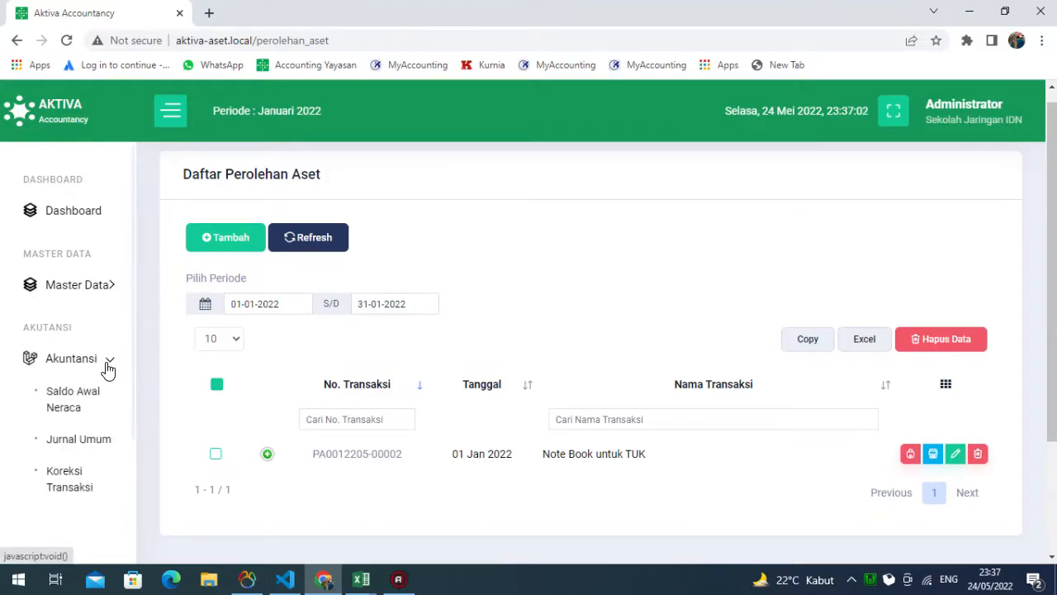
{"action": "left_click", "coordinate": [89, 444]}
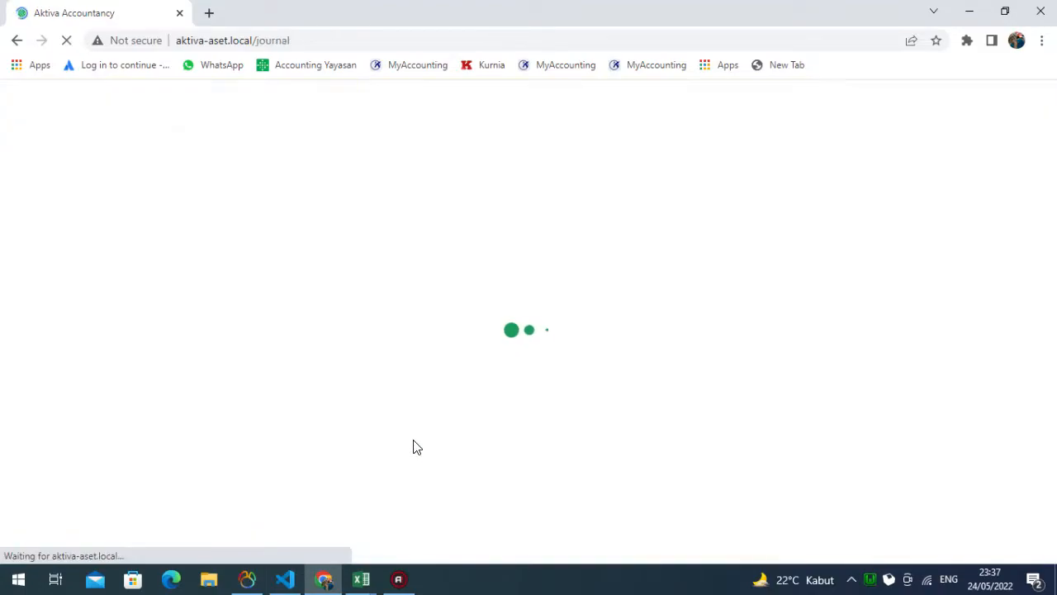
{"action": "scroll", "coordinate": [570, 437], "scroll_direction": "down", "scroll_amount": 1}
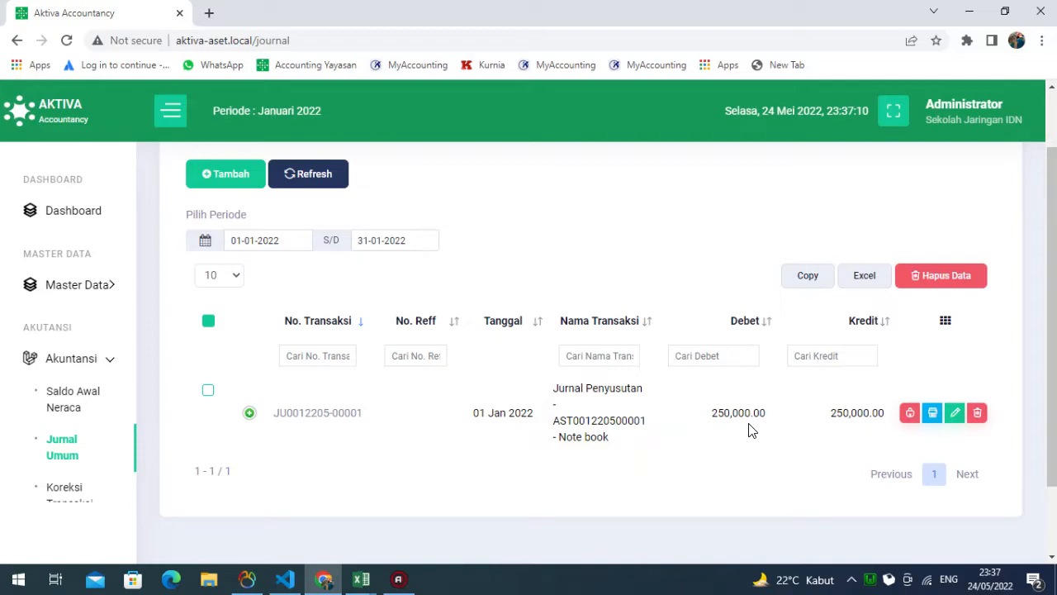
{"action": "left_click", "coordinate": [249, 412]}
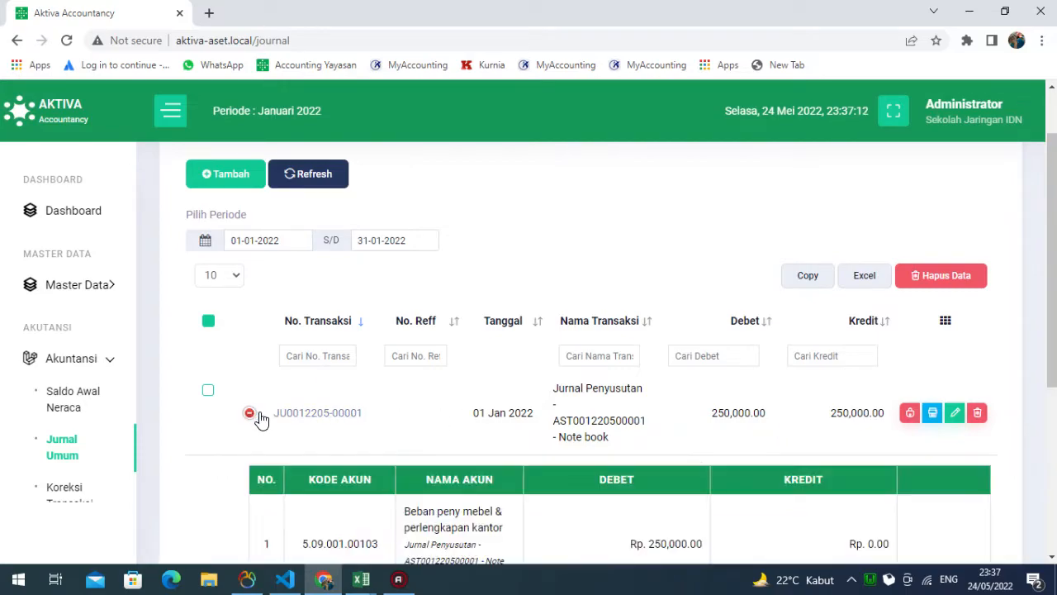
{"action": "scroll", "coordinate": [452, 471], "scroll_direction": "down", "scroll_amount": 1}
{"action": "scroll", "coordinate": [452, 467], "scroll_direction": "down", "scroll_amount": 3}
{"action": "scroll", "coordinate": [553, 447], "scroll_direction": "down", "scroll_amount": 4}
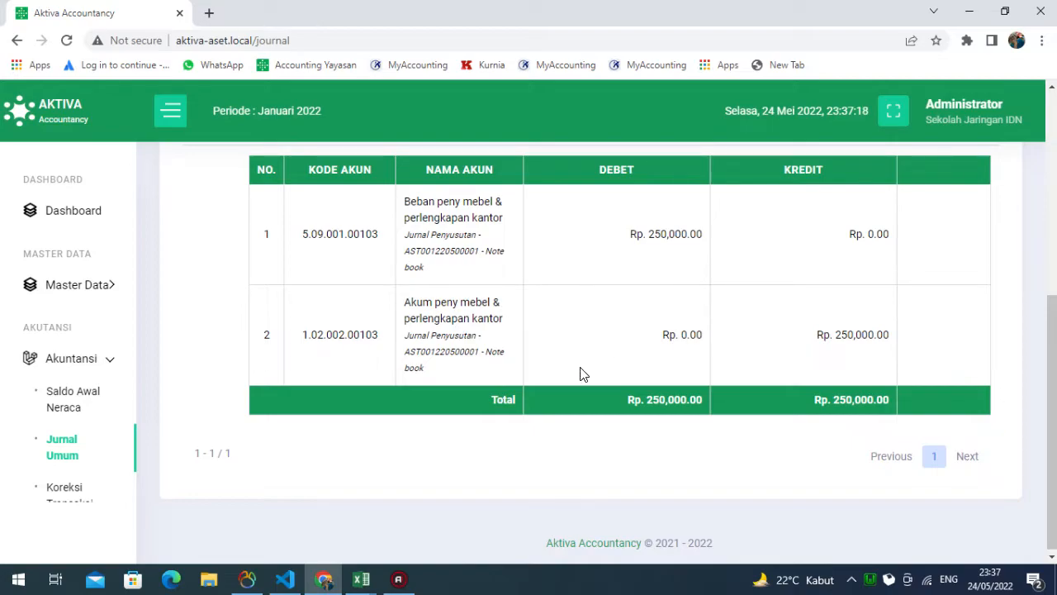
- Open Tutup Periode and close the January 2022 accounting period
{"action": "left_click", "coordinate": [80, 362]}
{"action": "left_click", "coordinate": [81, 362]}
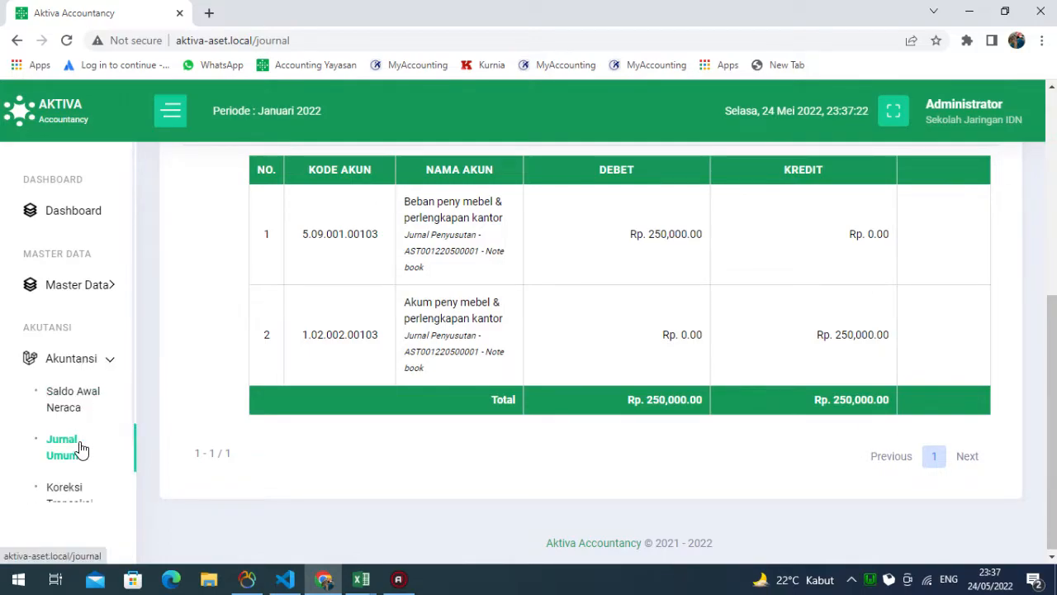
{"action": "scroll", "coordinate": [79, 446], "scroll_direction": "down", "scroll_amount": 2}
{"action": "left_click", "coordinate": [74, 403]}
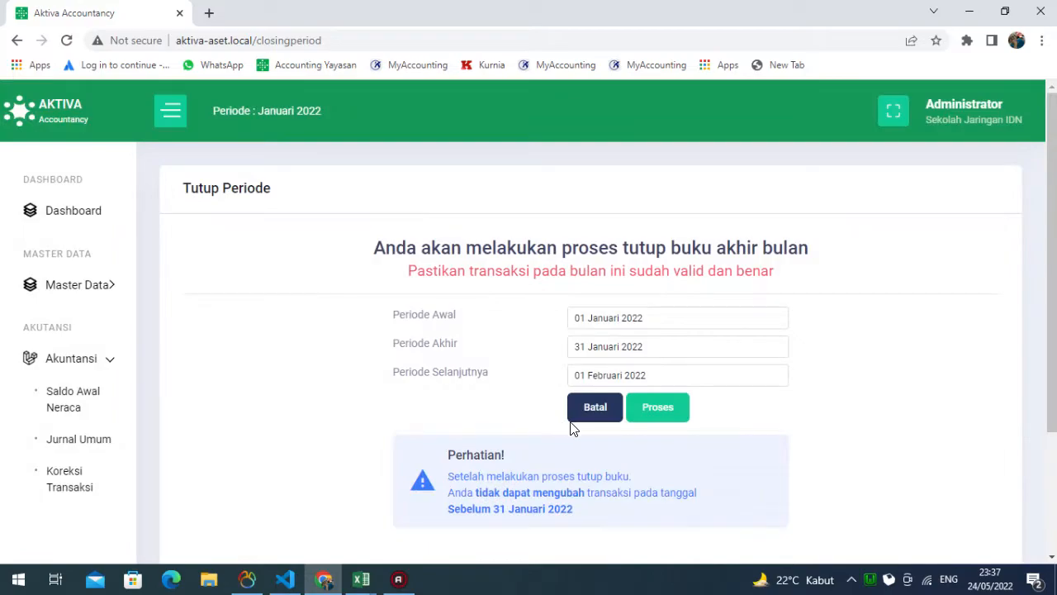
{"action": "left_click", "coordinate": [661, 407]}
{"action": "left_click", "coordinate": [474, 401]}
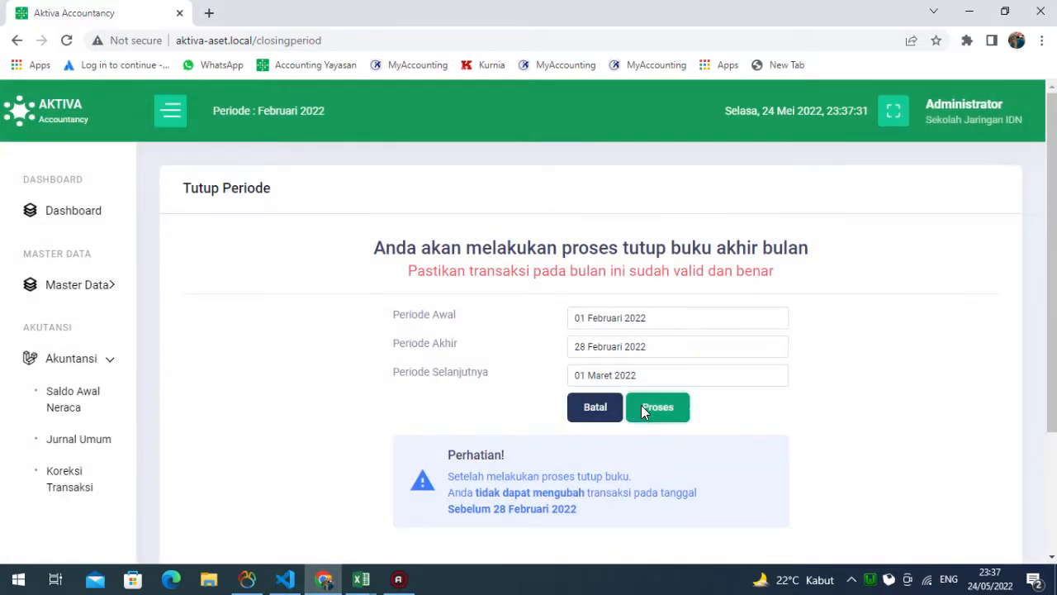
- Close the February, March, April, May and June 2022 periods one after another
{"action": "left_click", "coordinate": [644, 409]}
{"action": "left_click", "coordinate": [473, 402]}
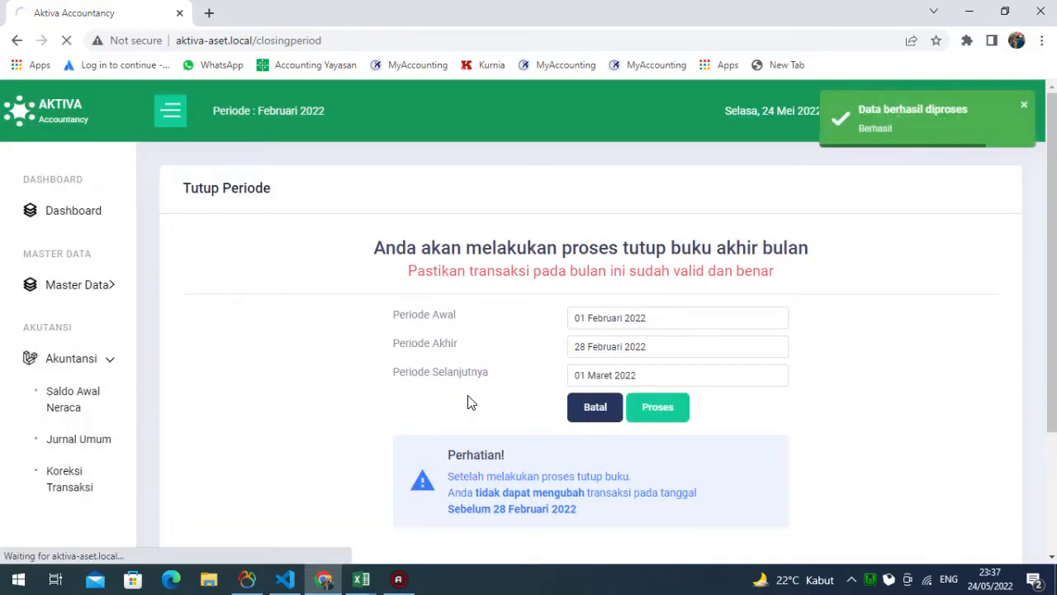
{"action": "left_click", "coordinate": [652, 406]}
{"action": "left_click", "coordinate": [487, 402]}
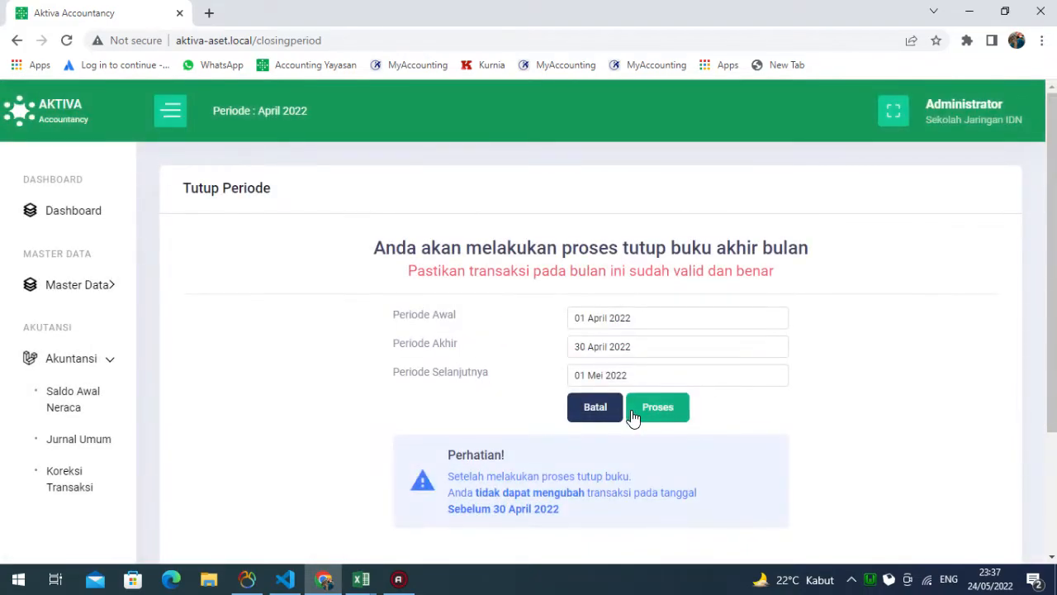
{"action": "left_click", "coordinate": [641, 410]}
{"action": "left_click", "coordinate": [487, 402]}
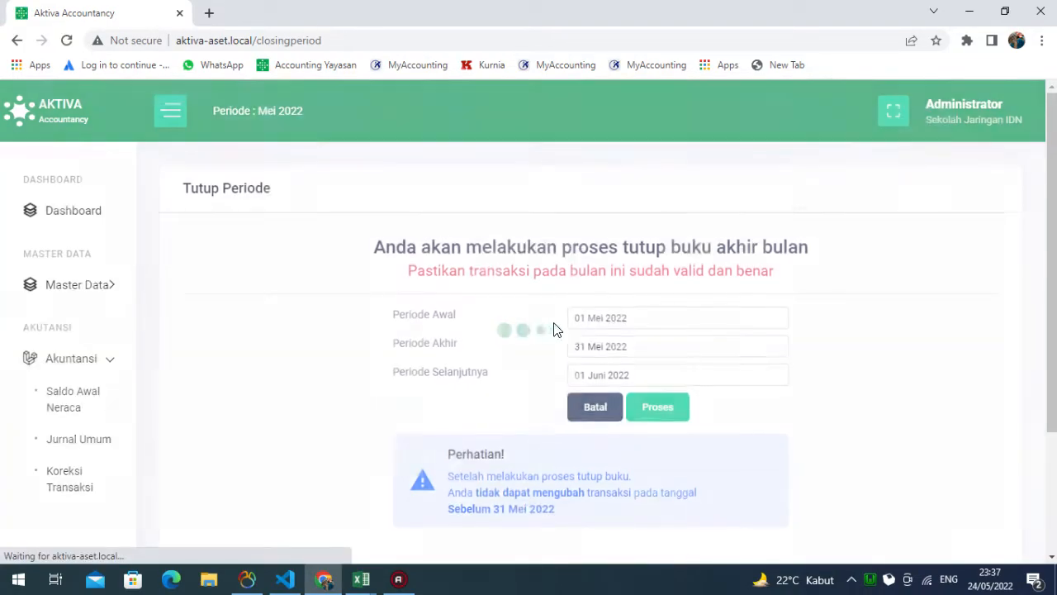
{"action": "left_click", "coordinate": [627, 398]}
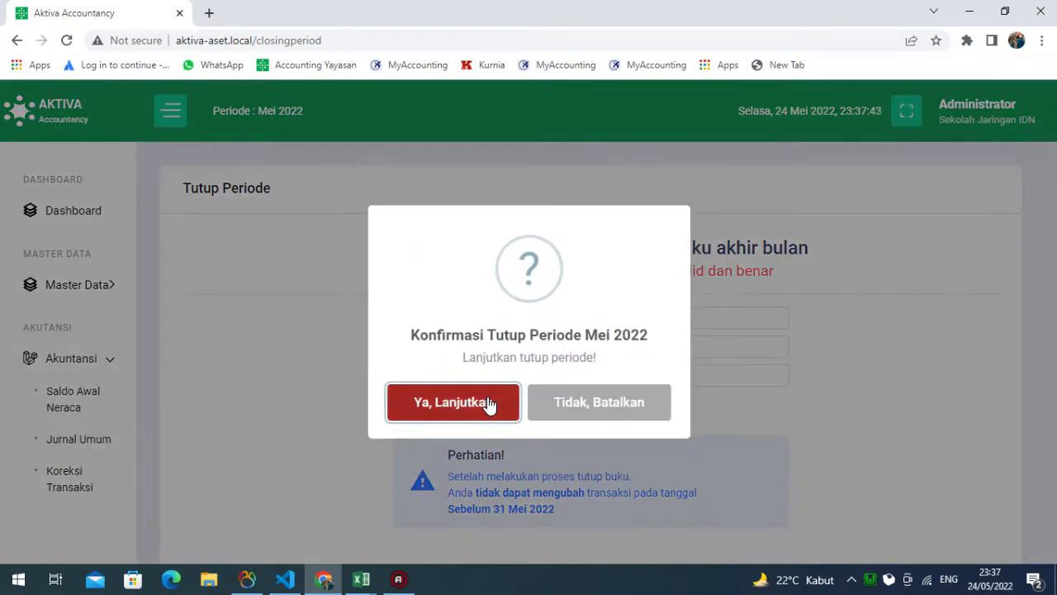
{"action": "left_click", "coordinate": [487, 402]}
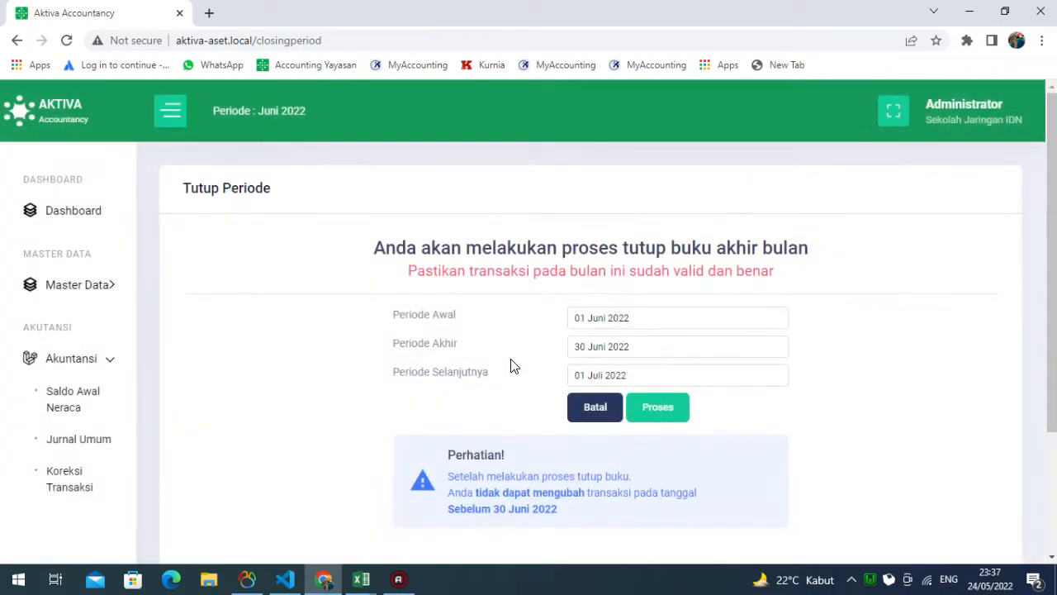
{"action": "left_click", "coordinate": [649, 407]}
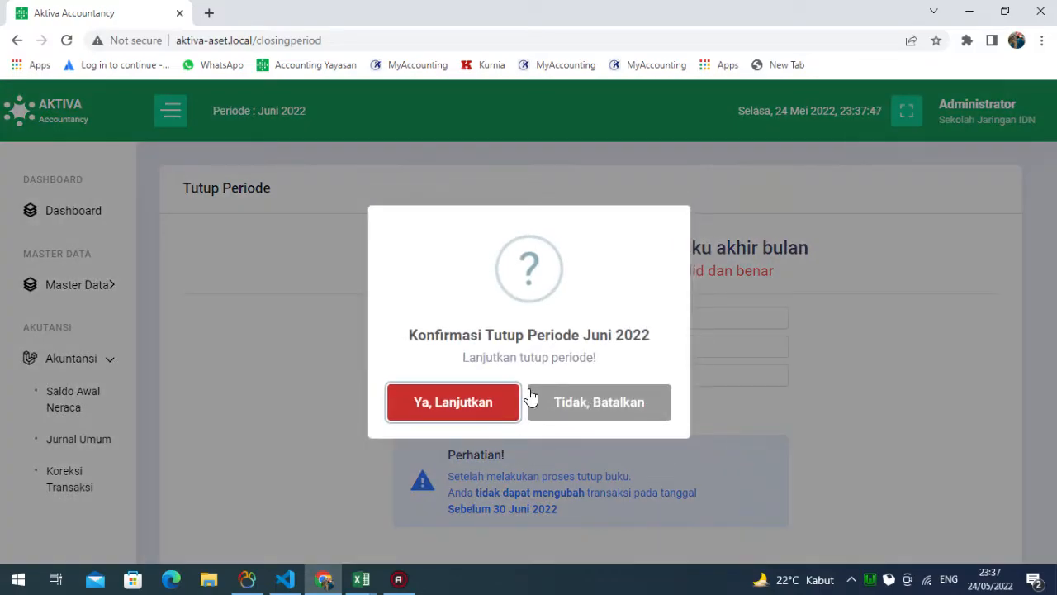
{"action": "left_click", "coordinate": [505, 404]}
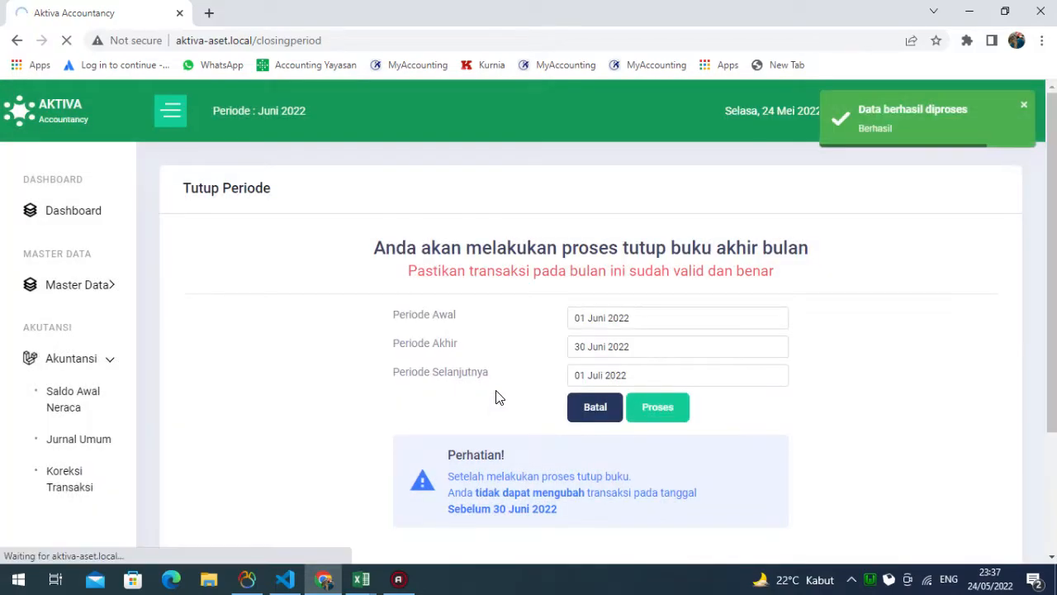
- Check the 2022 months up to the sale row in Sheet1's depreciation schedule in Excel, returning to Aktiva
{"action": "mouse_move", "coordinate": [373, 578]}
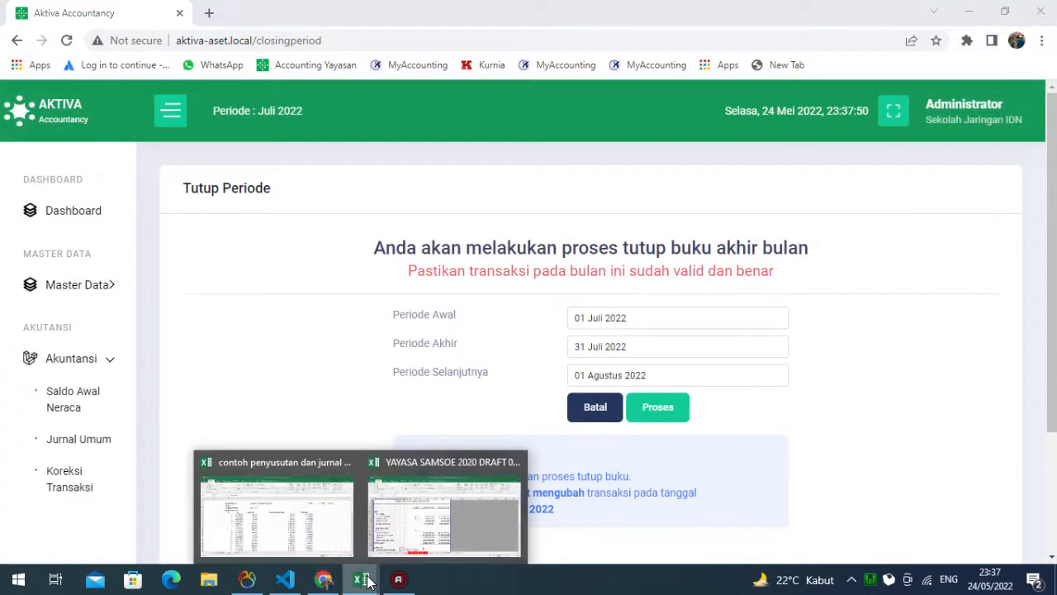
{"action": "left_click", "coordinate": [276, 507]}
{"action": "scroll", "coordinate": [457, 369], "scroll_direction": "down", "scroll_amount": 3}
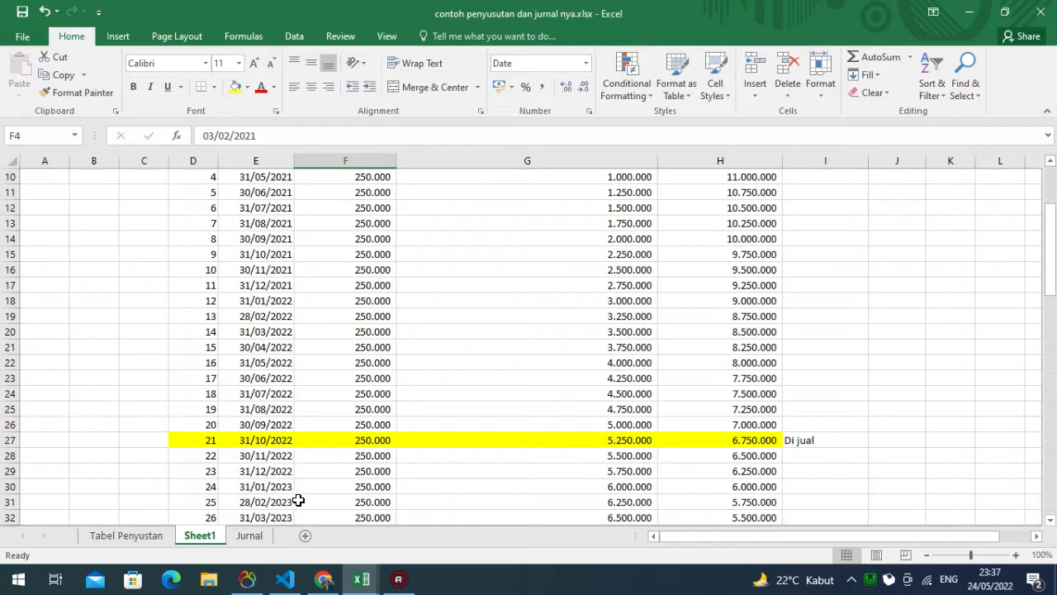
{"action": "left_click", "coordinate": [323, 579]}
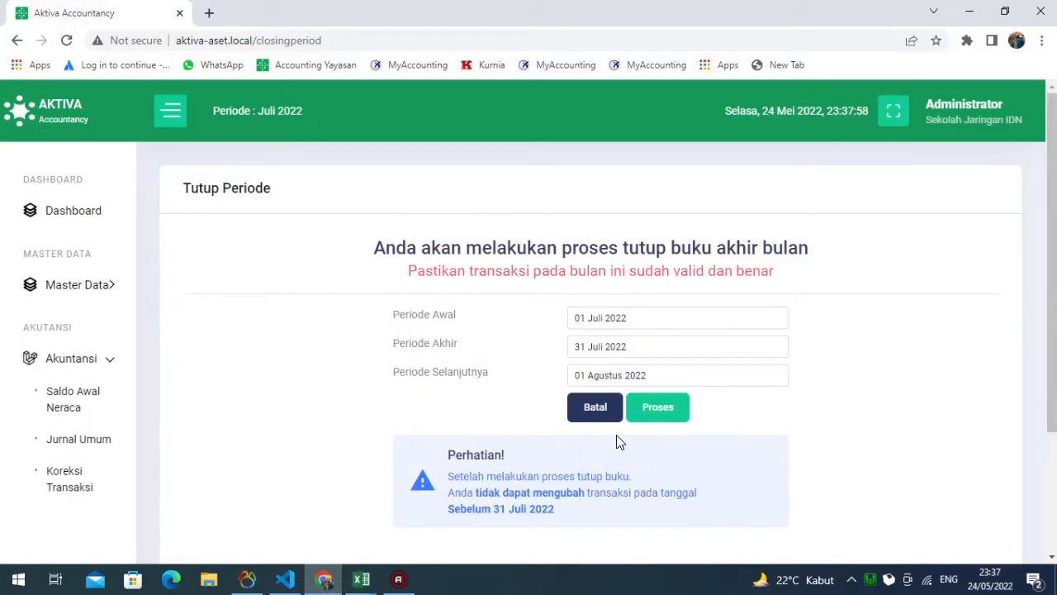
- Close the July, August and September 2022 periods one after another
{"action": "left_click", "coordinate": [657, 413]}
{"action": "left_click", "coordinate": [495, 410]}
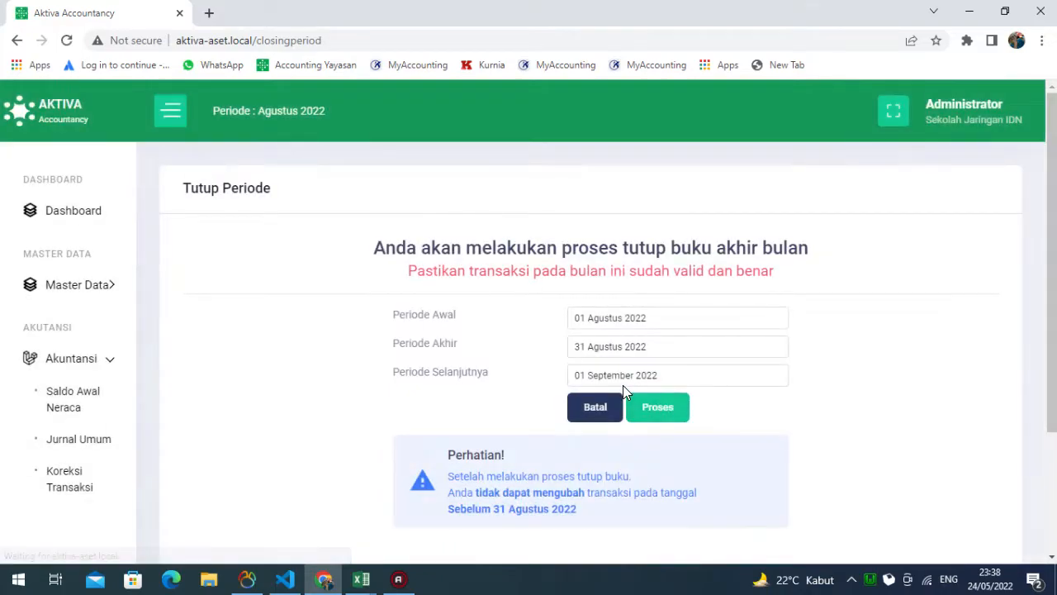
{"action": "left_click", "coordinate": [654, 413]}
{"action": "left_click", "coordinate": [510, 411]}
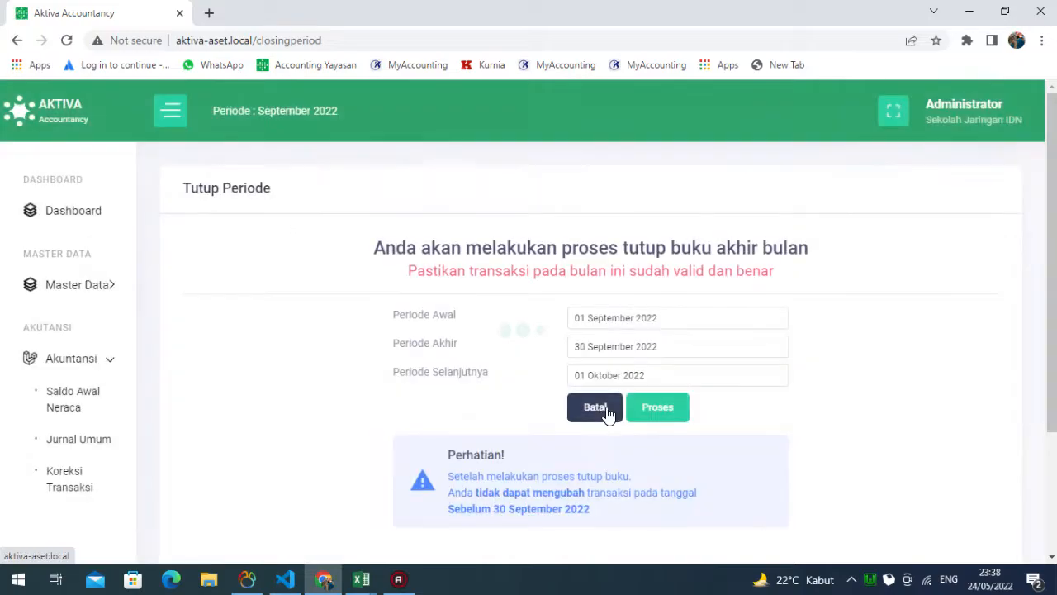
{"action": "left_click", "coordinate": [657, 413]}
{"action": "left_click", "coordinate": [498, 412]}
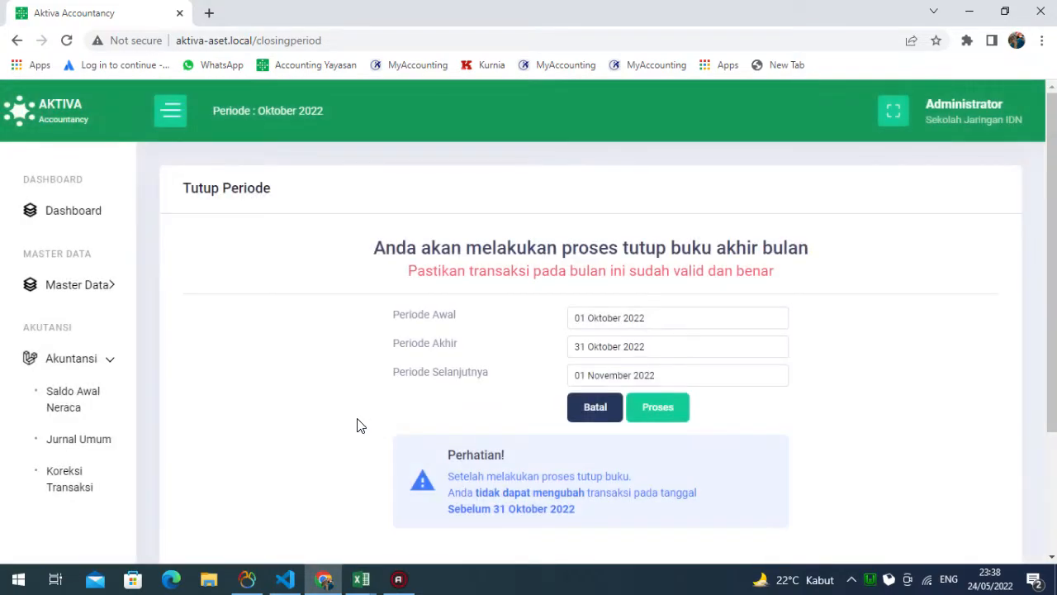
- Open Jurnal Umum, set the period start to 01-01-2022 and review the journals through 31-10-2022
{"action": "left_click", "coordinate": [97, 440]}
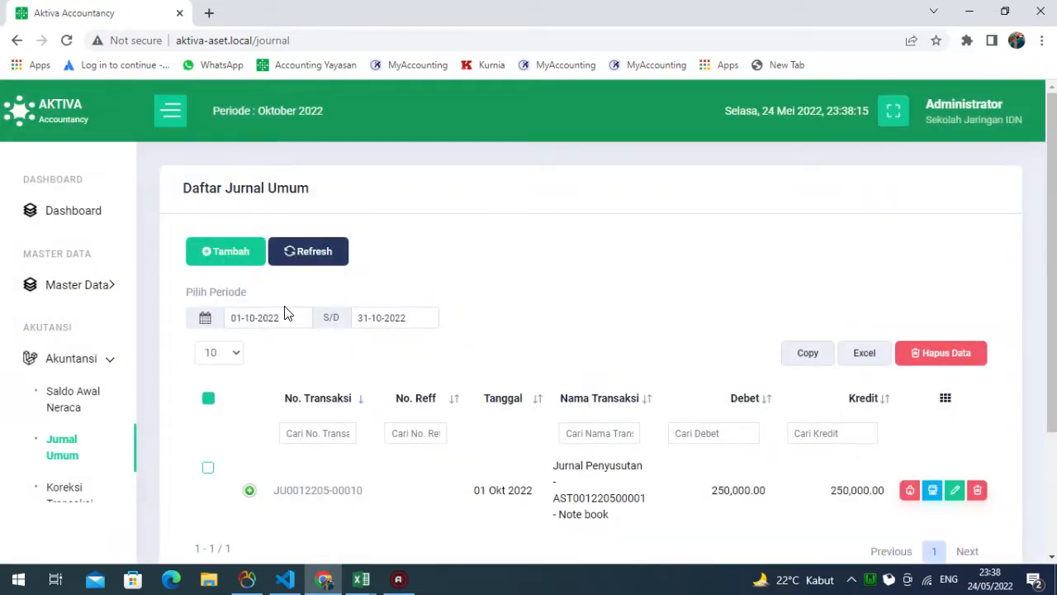
{"action": "left_click", "coordinate": [292, 319]}
{"action": "left_click", "coordinate": [293, 124]}
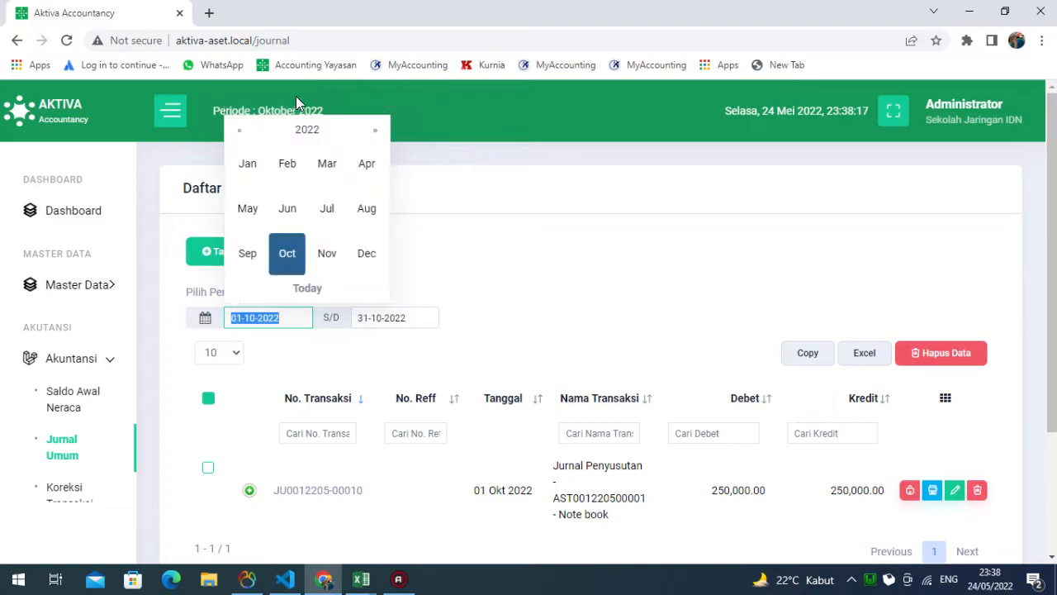
{"action": "left_click", "coordinate": [253, 163]}
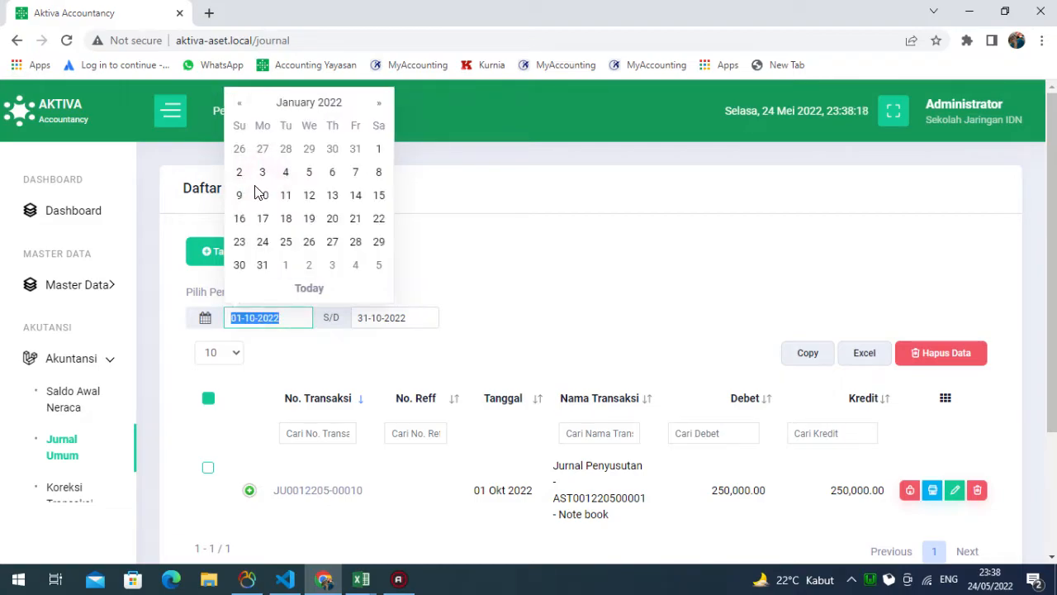
{"action": "left_click", "coordinate": [379, 152]}
{"action": "scroll", "coordinate": [589, 380], "scroll_direction": "down", "scroll_amount": 5}
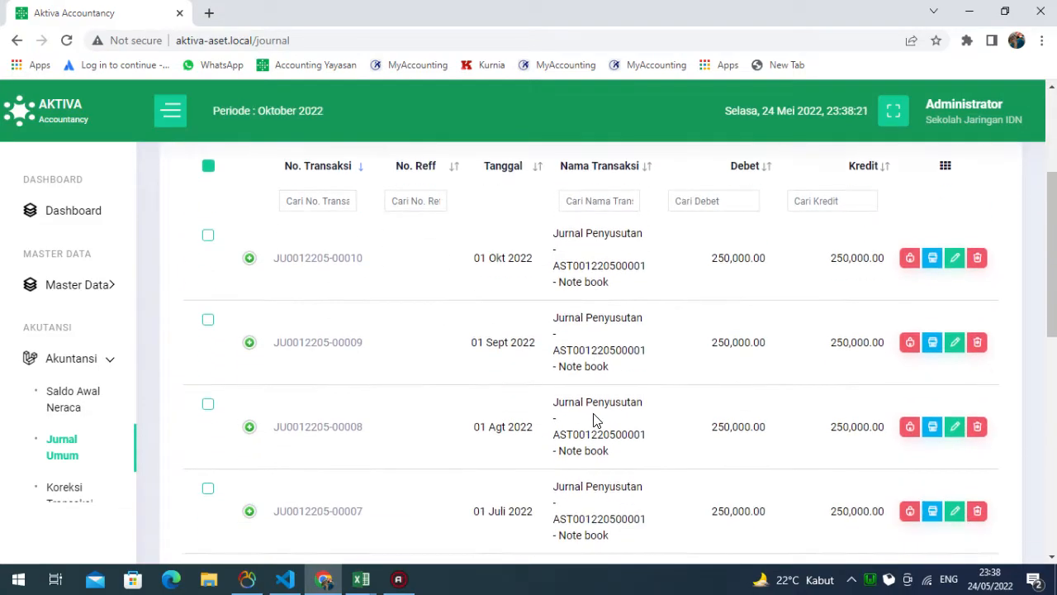
{"action": "scroll", "coordinate": [578, 436], "scroll_direction": "down", "scroll_amount": 5}
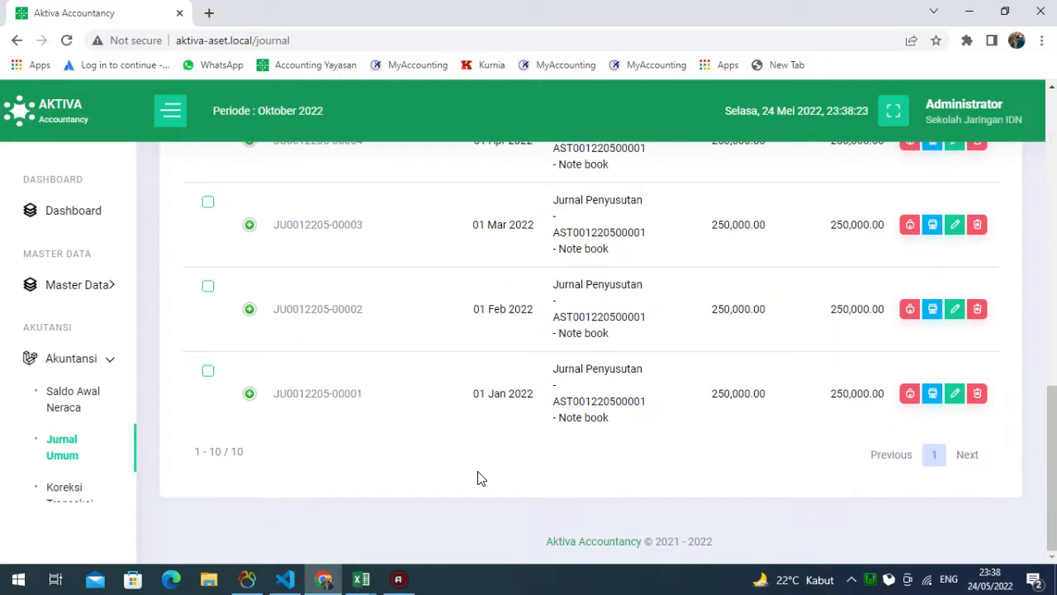
{"action": "scroll", "coordinate": [481, 472], "scroll_direction": "up", "scroll_amount": 1}
{"action": "scroll", "coordinate": [482, 467], "scroll_direction": "up", "scroll_amount": 8}
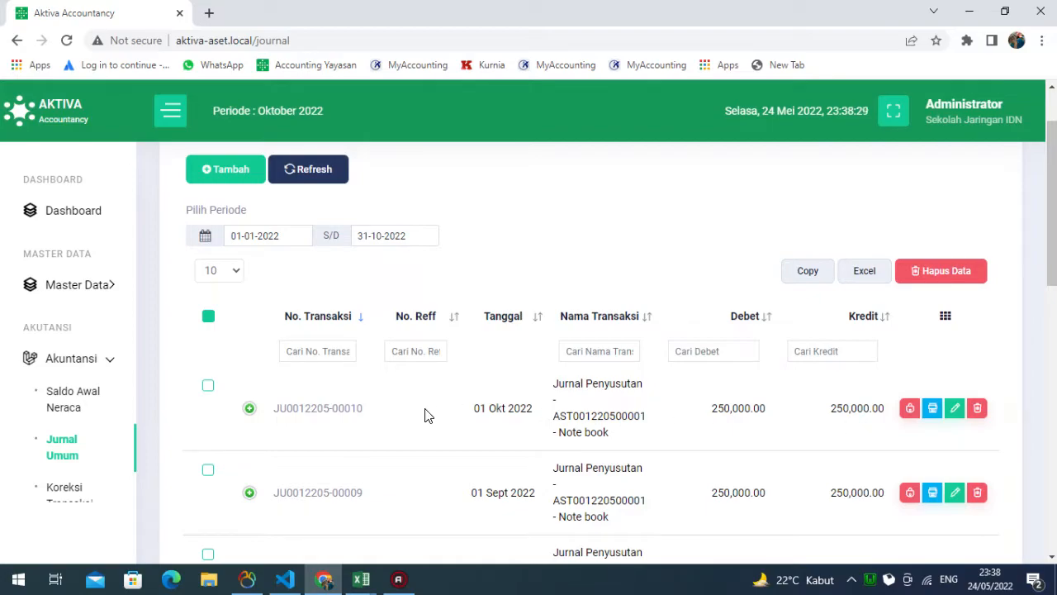
- Inspect the debit and credit accounts of the October 2022 notebook depreciation journal, collapse its details and look over the monthly entries
{"action": "left_click", "coordinate": [250, 408]}
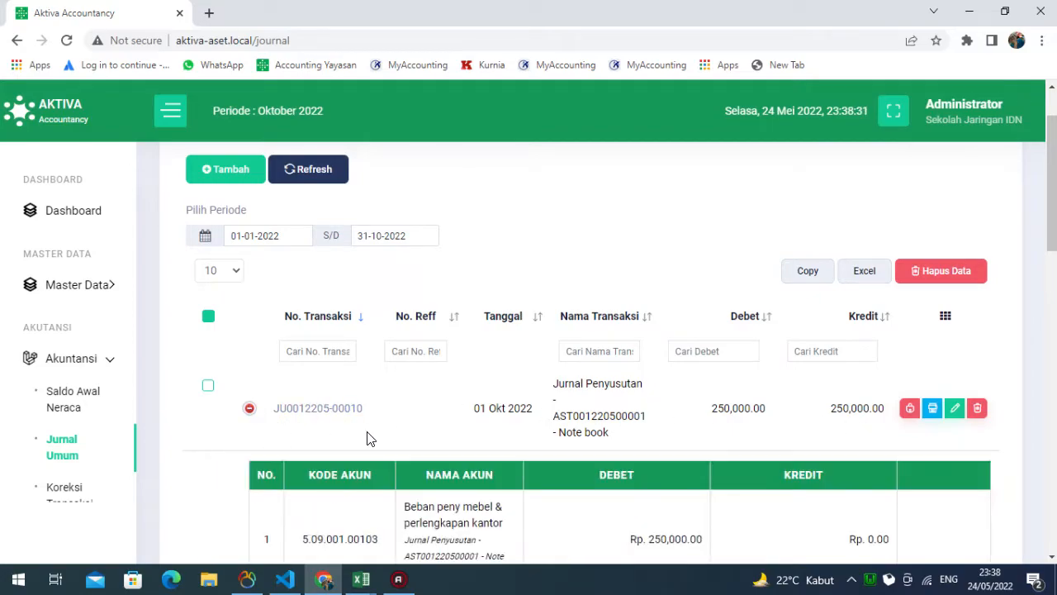
{"action": "scroll", "coordinate": [361, 437], "scroll_direction": "down", "scroll_amount": 2}
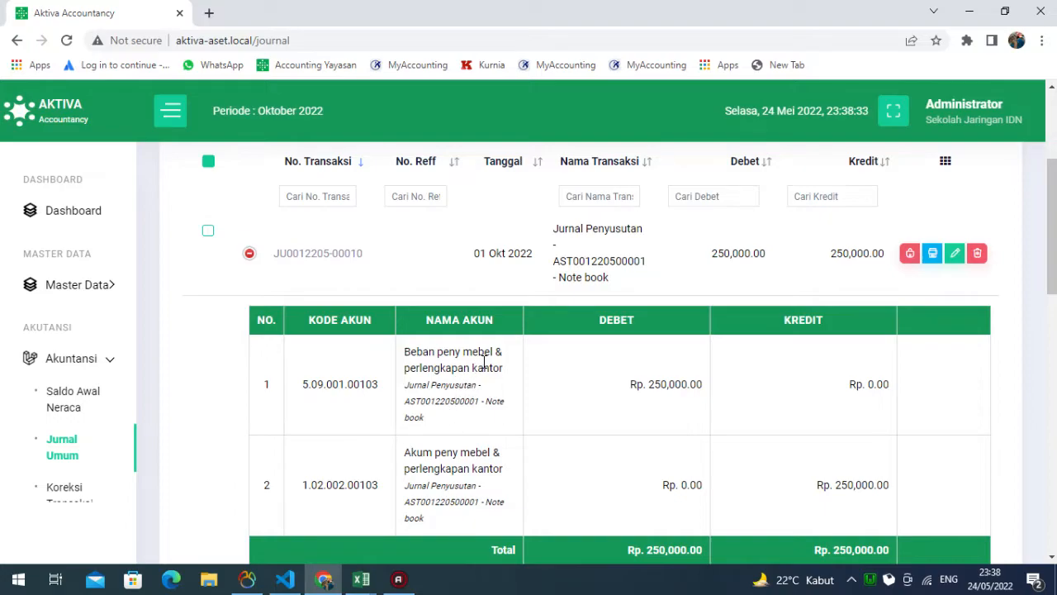
{"action": "scroll", "coordinate": [559, 392], "scroll_direction": "down", "scroll_amount": 2}
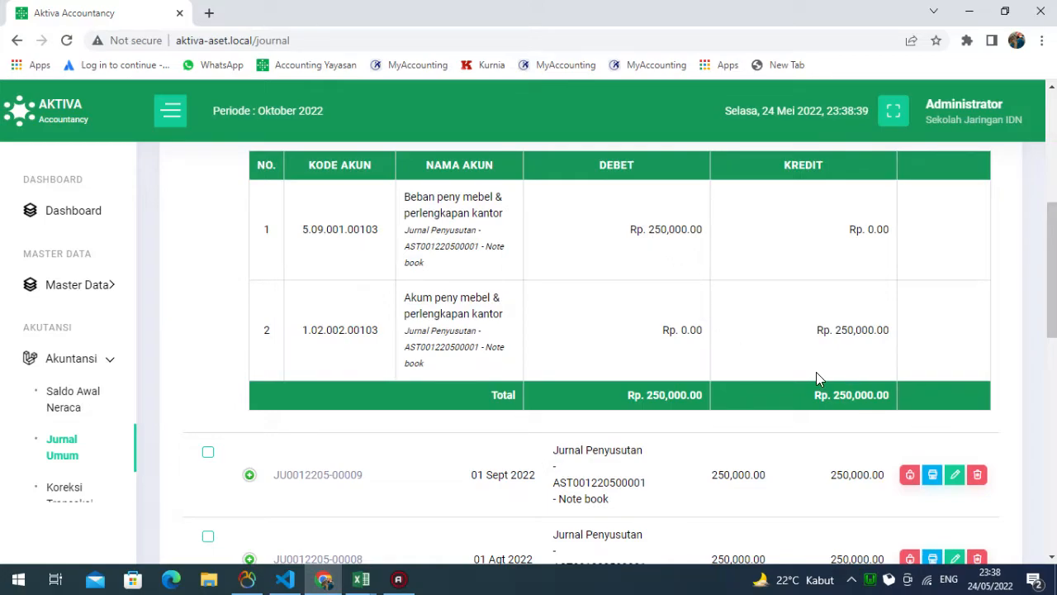
{"action": "scroll", "coordinate": [816, 372], "scroll_direction": "up", "scroll_amount": 3}
{"action": "left_click", "coordinate": [251, 333]}
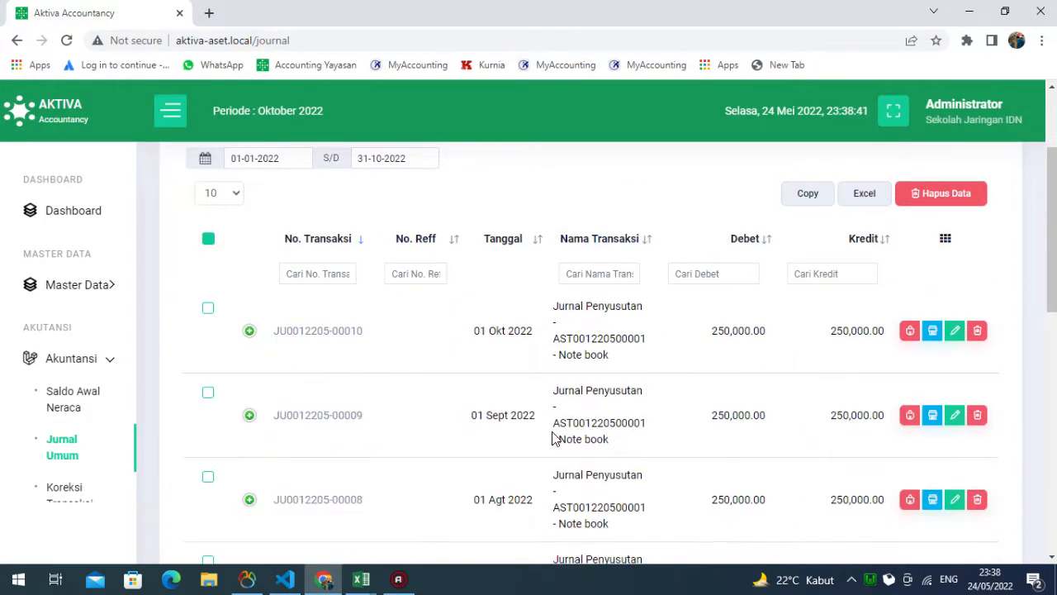
{"action": "scroll", "coordinate": [555, 438], "scroll_direction": "down", "scroll_amount": 9}
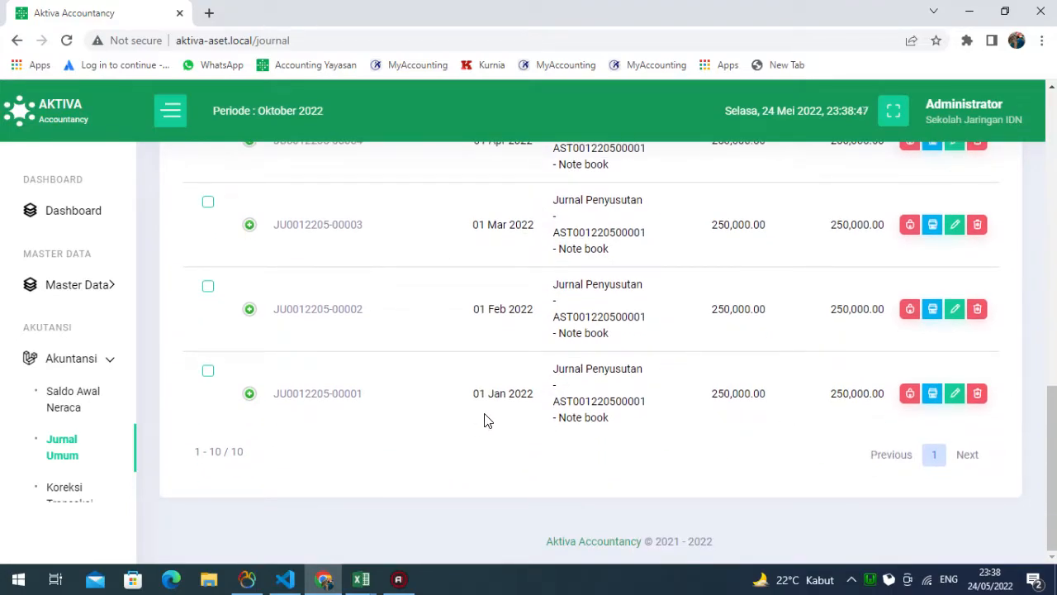
{"action": "scroll", "coordinate": [550, 417], "scroll_direction": "up", "scroll_amount": 10}
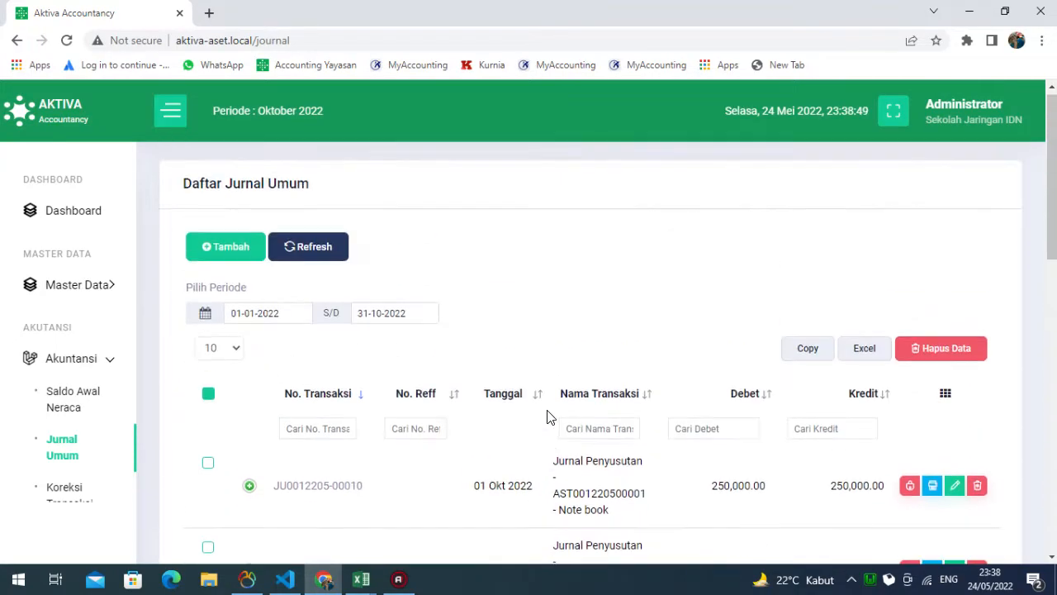
- Open Laporan Aset under Pengolahan Aset and generate the printable depreciation report for the Note book asset
{"action": "scroll", "coordinate": [87, 459], "scroll_direction": "down", "scroll_amount": 4}
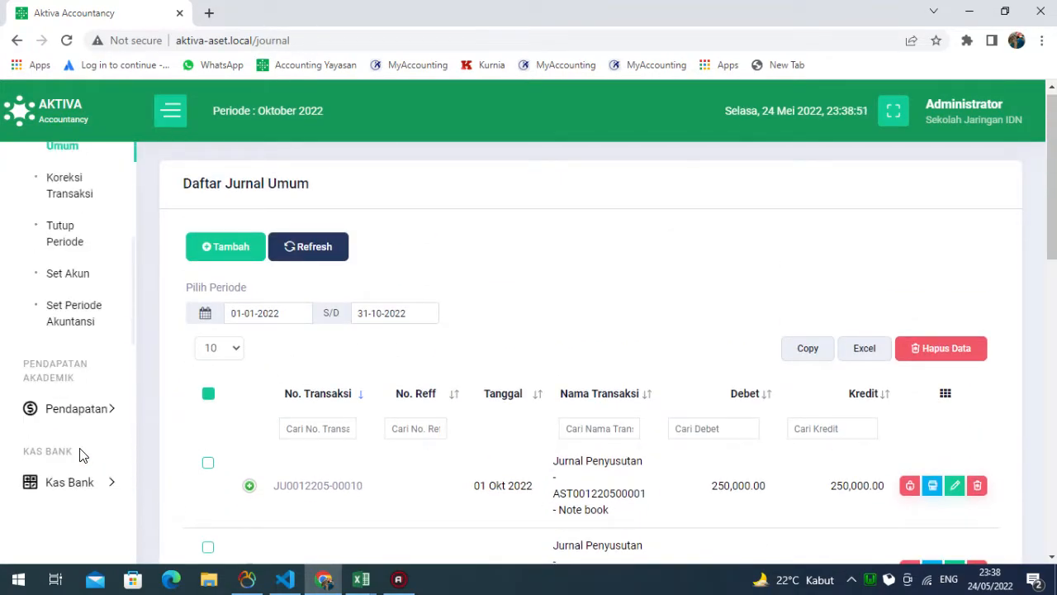
{"action": "scroll", "coordinate": [87, 425], "scroll_direction": "down", "scroll_amount": 4}
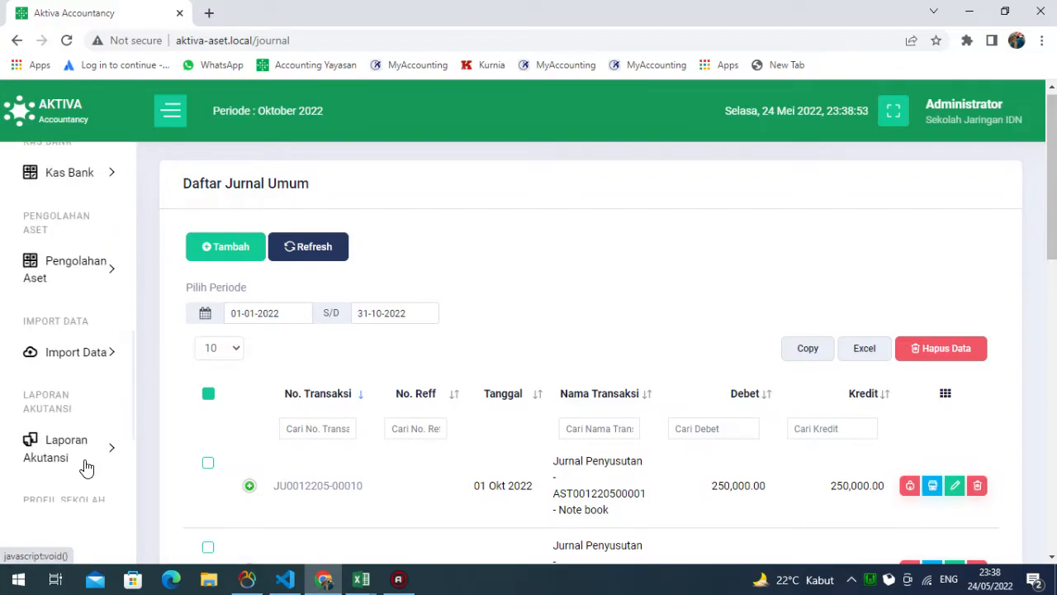
{"action": "left_click", "coordinate": [76, 277]}
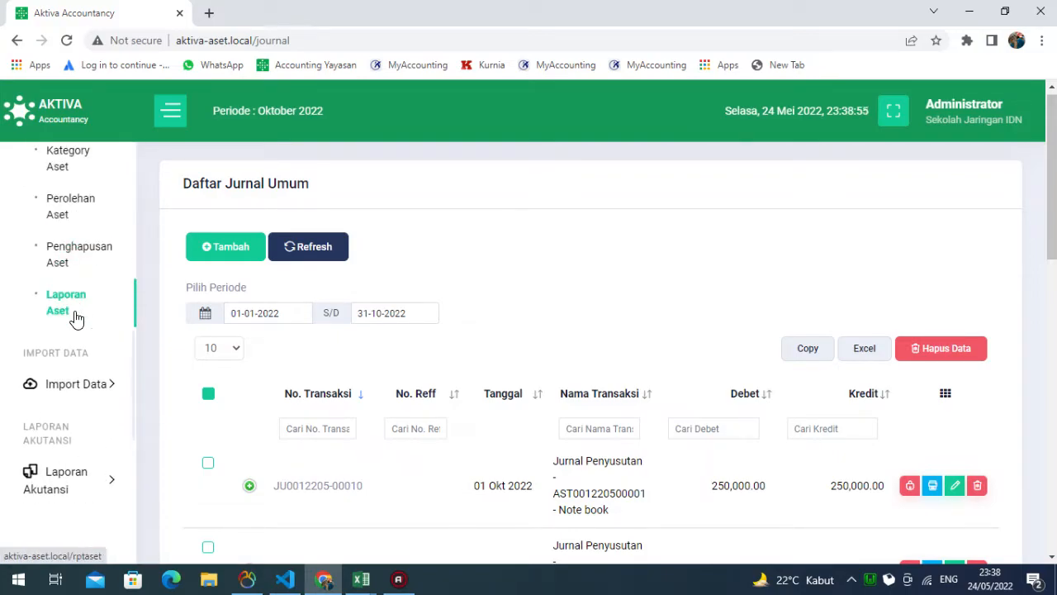
{"action": "left_click", "coordinate": [66, 305]}
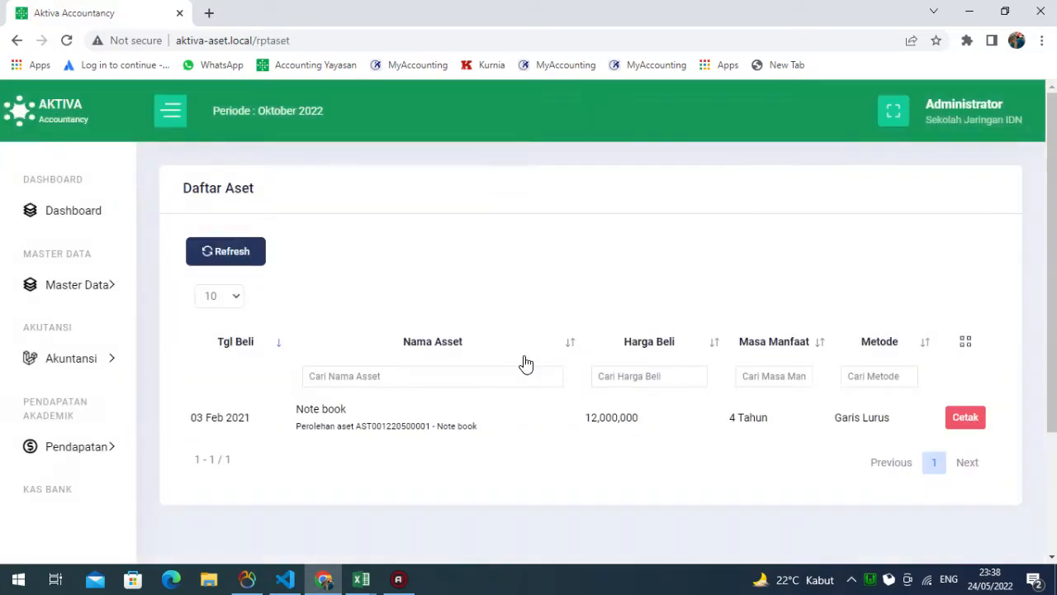
{"action": "left_click", "coordinate": [962, 423]}
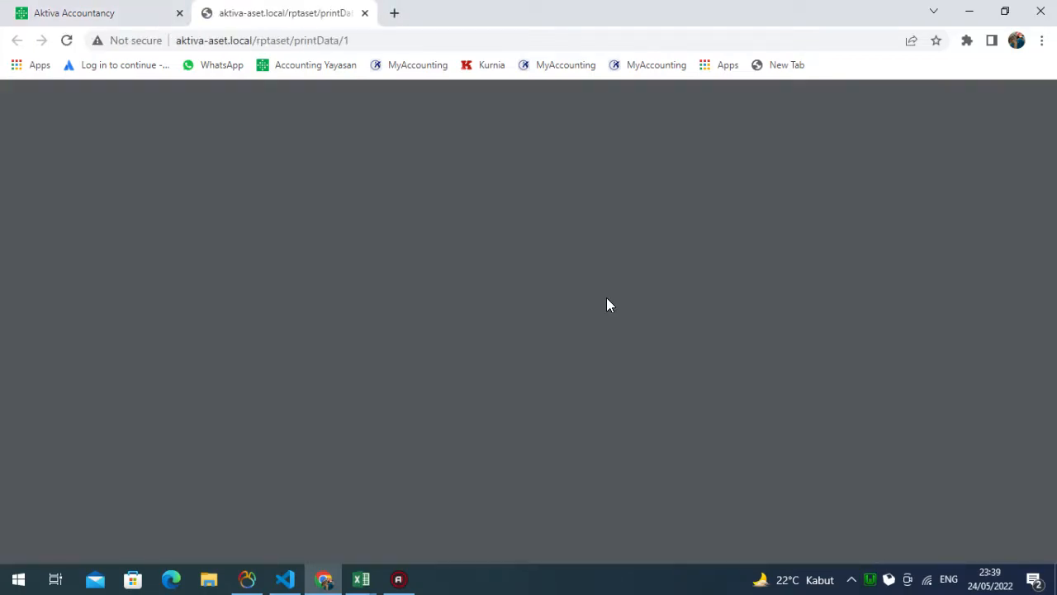
- Review the notebook's Data Penyusutan Aset report from its header details through the 2022-10 period
{"action": "scroll", "coordinate": [621, 355], "scroll_direction": "down", "scroll_amount": 5}
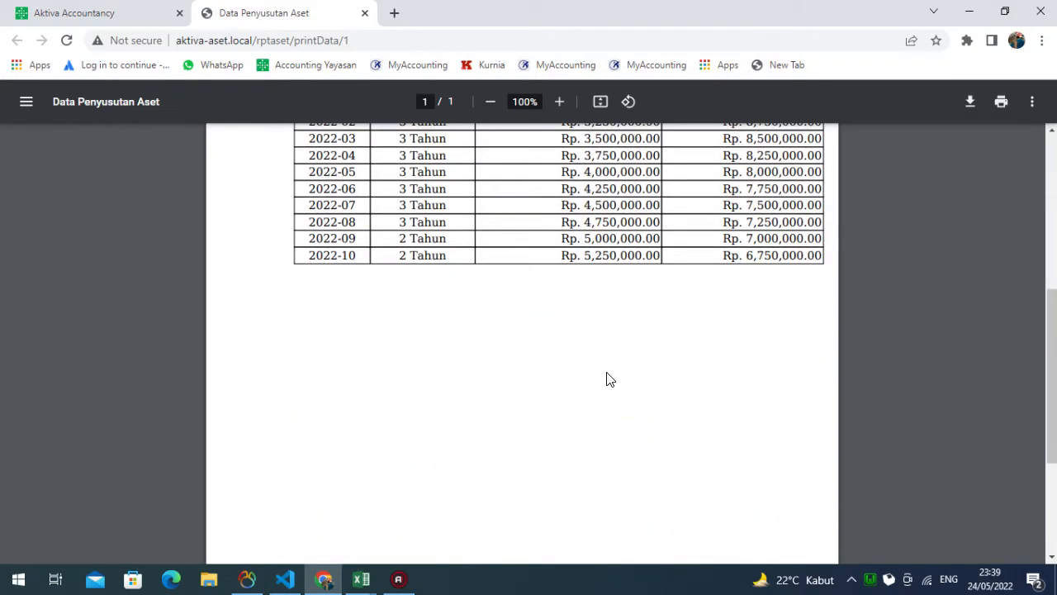
{"action": "scroll", "coordinate": [564, 453], "scroll_direction": "up", "scroll_amount": 4}
{"action": "scroll", "coordinate": [564, 453], "scroll_direction": "up", "scroll_amount": 1}
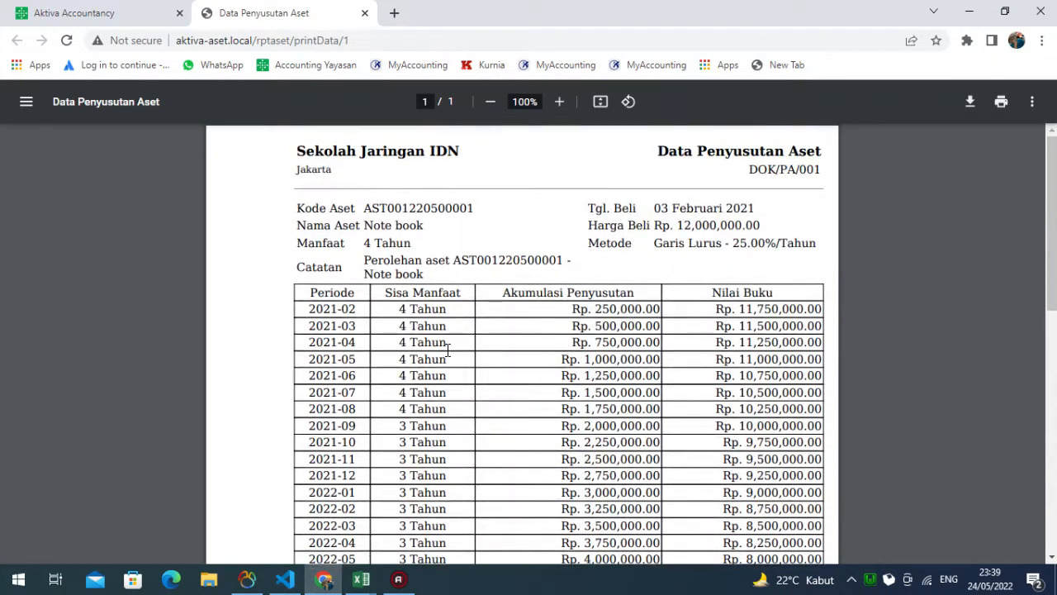
{"action": "scroll", "coordinate": [356, 396], "scroll_direction": "down", "scroll_amount": 5}
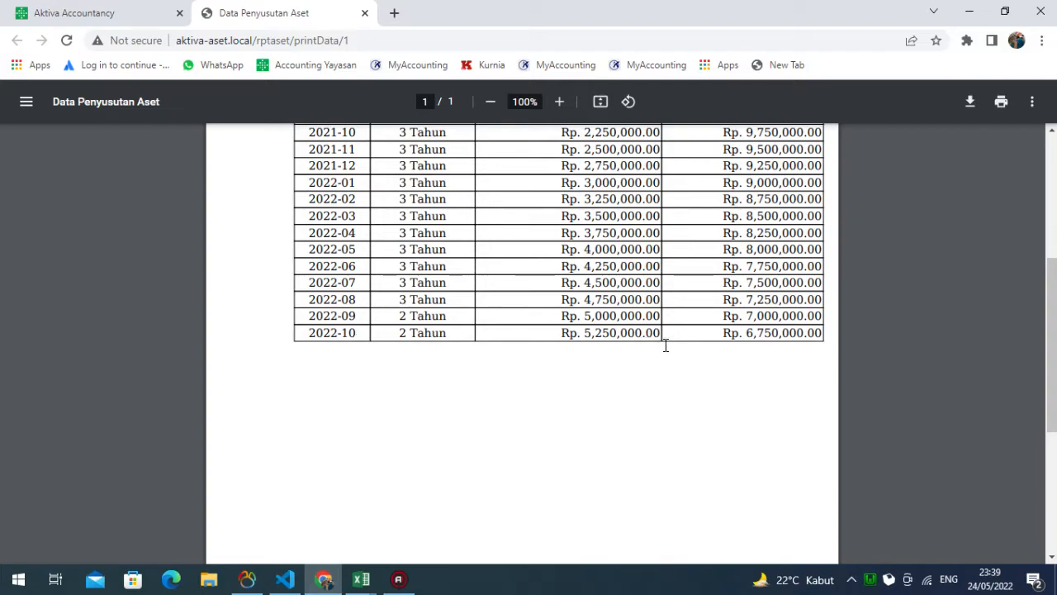
{"action": "scroll", "coordinate": [680, 388], "scroll_direction": "up", "scroll_amount": 1}
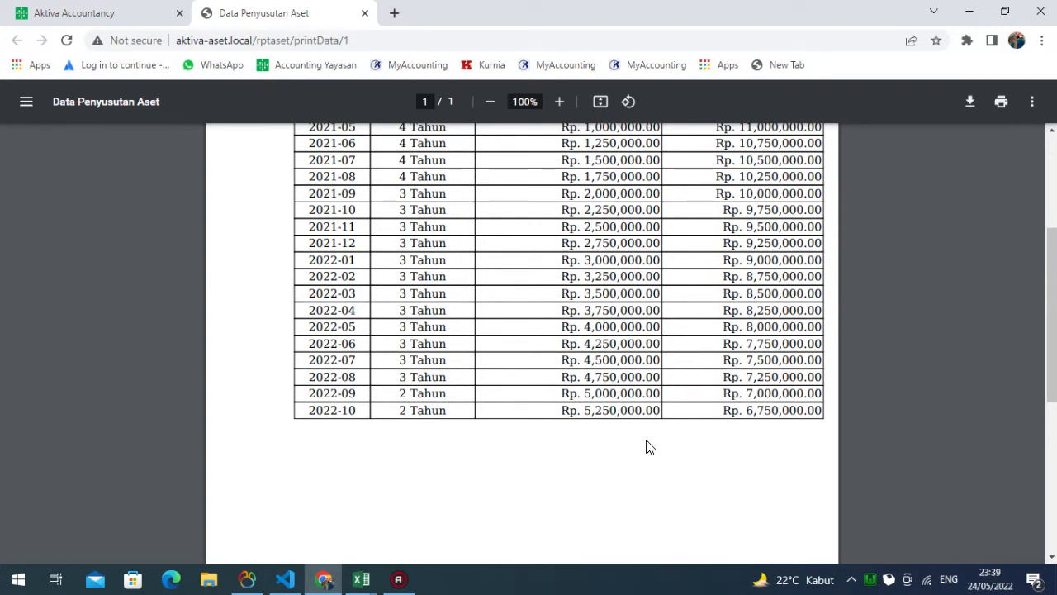
{"action": "scroll", "coordinate": [605, 439], "scroll_direction": "up", "scroll_amount": 3}
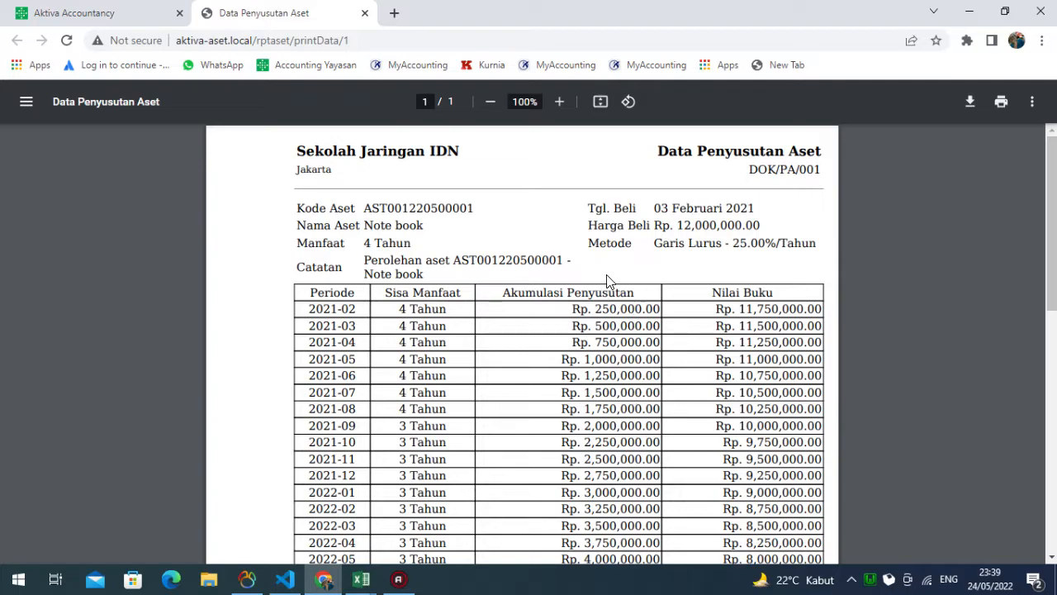
- Check the accumulated depreciation and book value in the report's 2022-10 row against the earlier periods
{"action": "scroll", "coordinate": [634, 394], "scroll_direction": "down", "scroll_amount": 3}
{"action": "left_click_drag", "start_coordinate": [583, 411], "coordinate": [618, 411]}
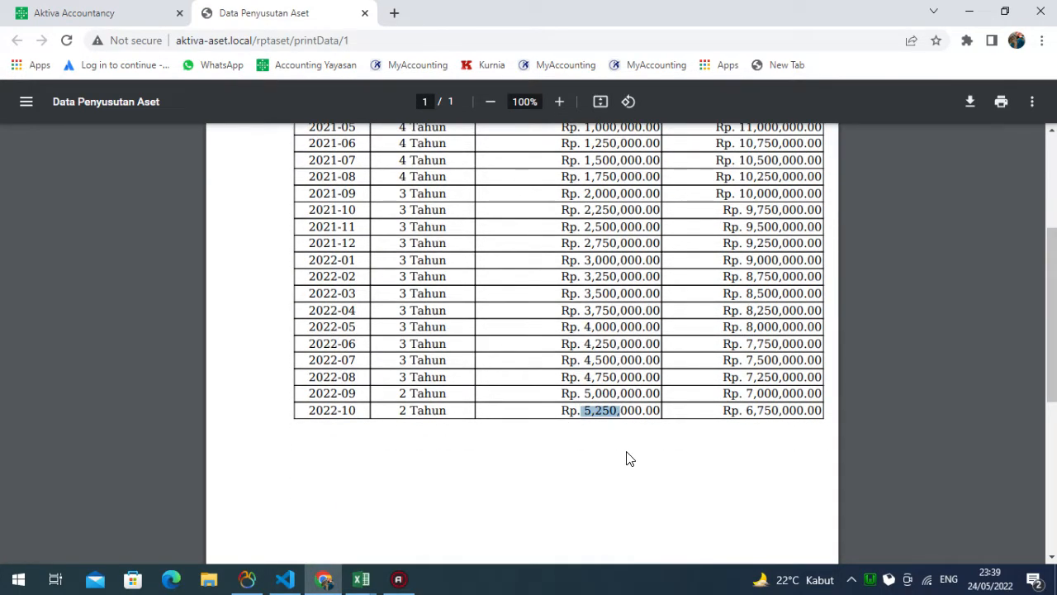
{"action": "scroll", "coordinate": [648, 459], "scroll_direction": "up", "scroll_amount": 3}
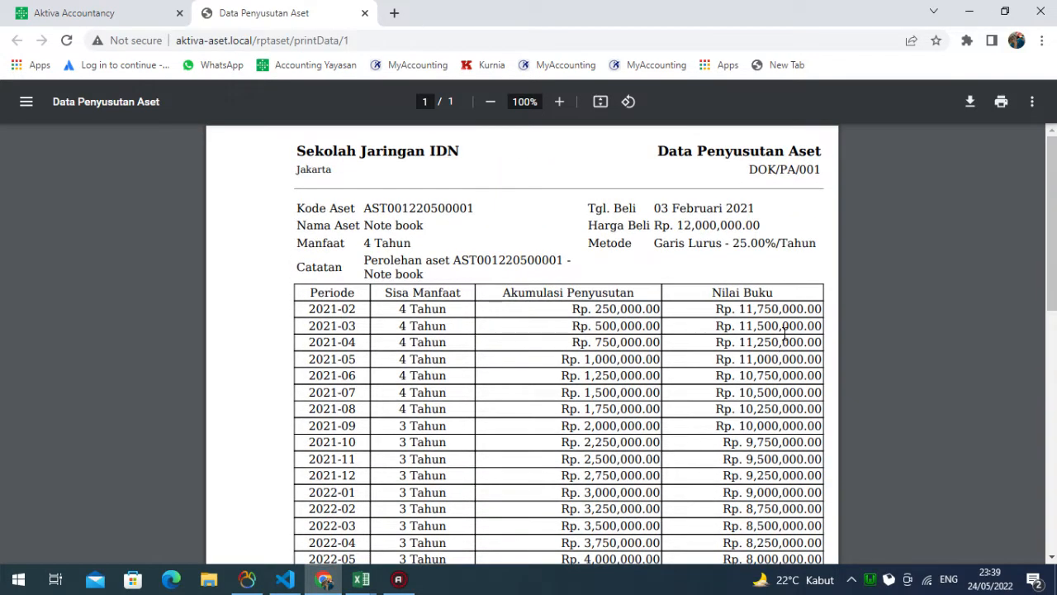
{"action": "scroll", "coordinate": [769, 384], "scroll_direction": "down", "scroll_amount": 3}
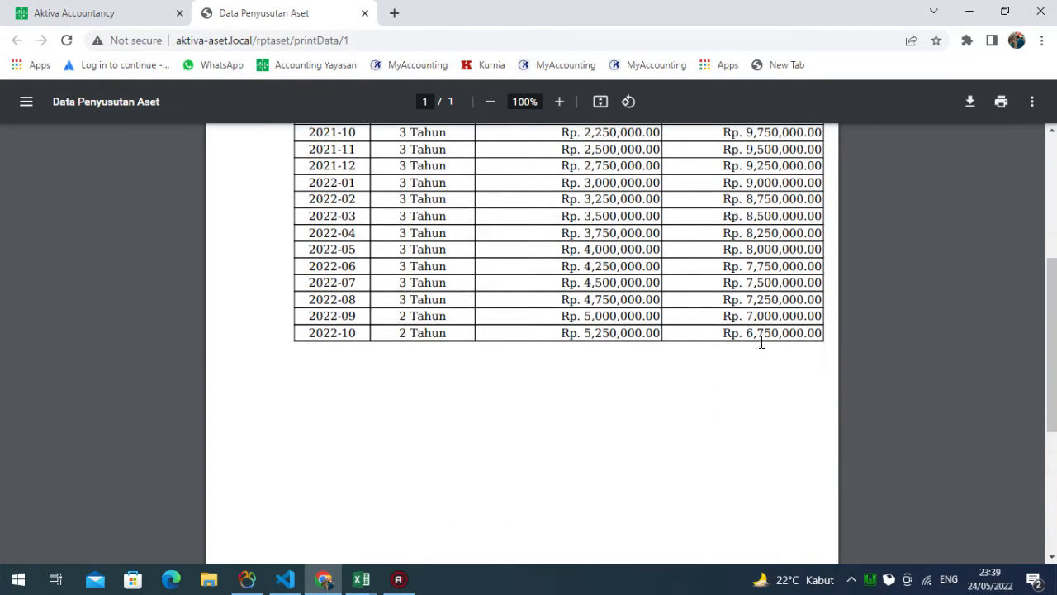
{"action": "left_click_drag", "start_coordinate": [732, 332], "coordinate": [816, 333]}
{"action": "left_click", "coordinate": [691, 472]}
- Return to the Aktiva asset list, open Penghapusan Aset and preview the Note book's disposal form, closing it without saving
{"action": "left_click", "coordinate": [97, 14]}
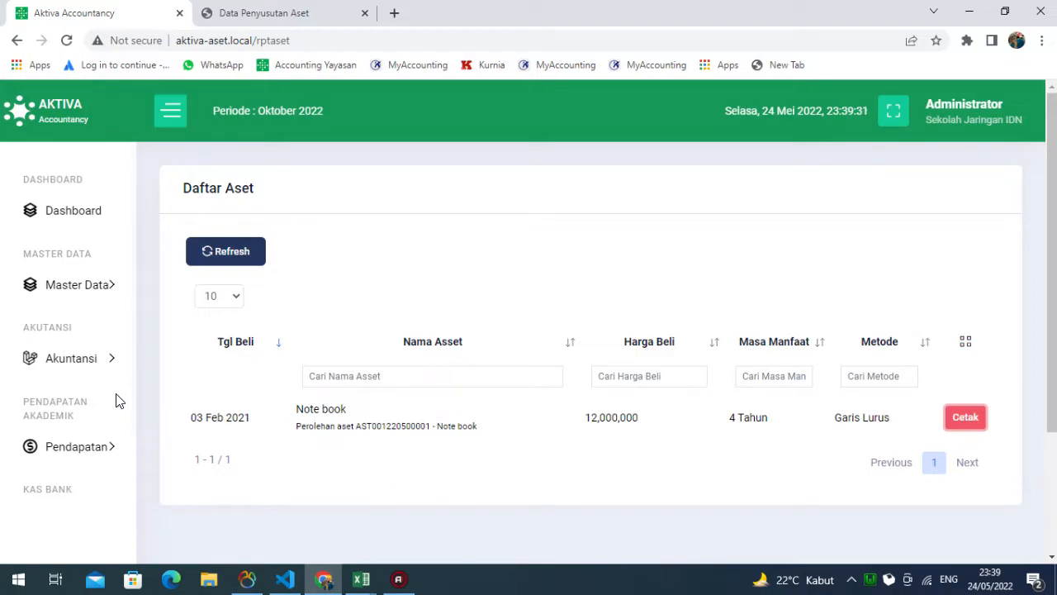
{"action": "scroll", "coordinate": [117, 401], "scroll_direction": "down", "scroll_amount": 4}
{"action": "scroll", "coordinate": [99, 512], "scroll_direction": "down", "scroll_amount": 2}
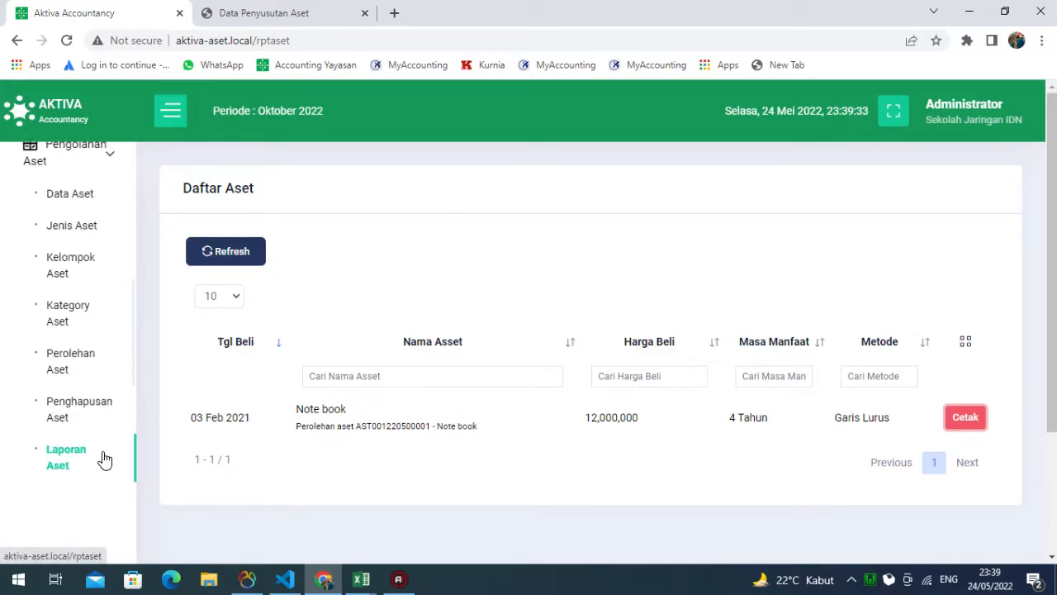
{"action": "left_click", "coordinate": [83, 415]}
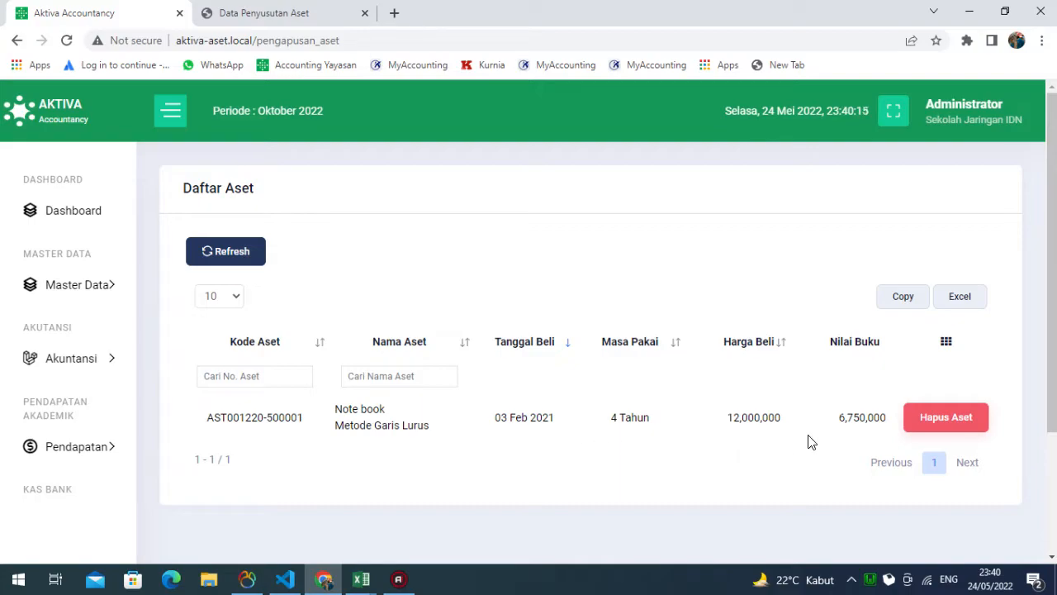
{"action": "left_click", "coordinate": [931, 419]}
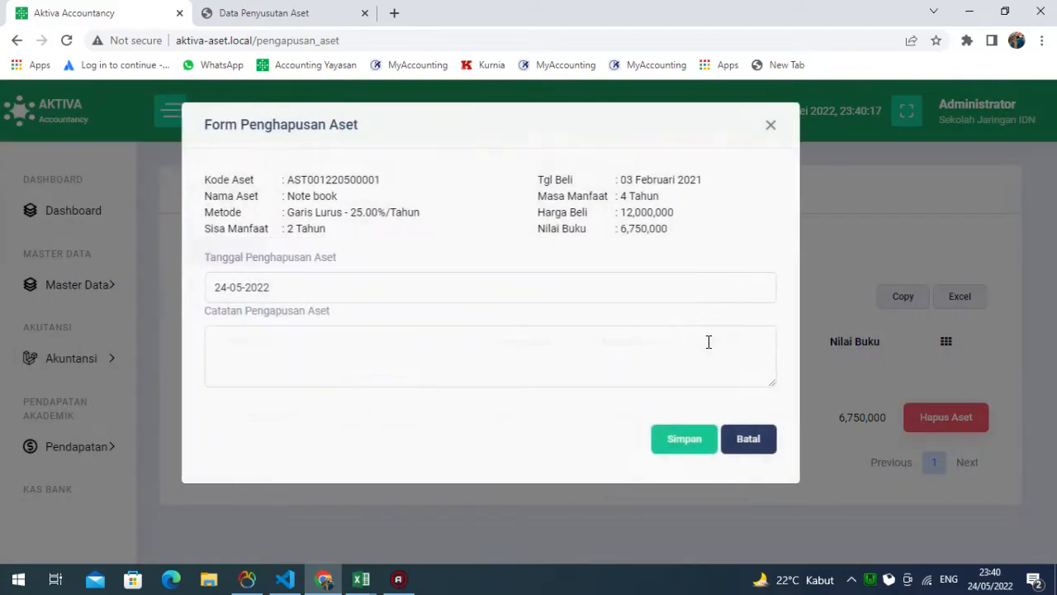
{"action": "left_click", "coordinate": [803, 125]}
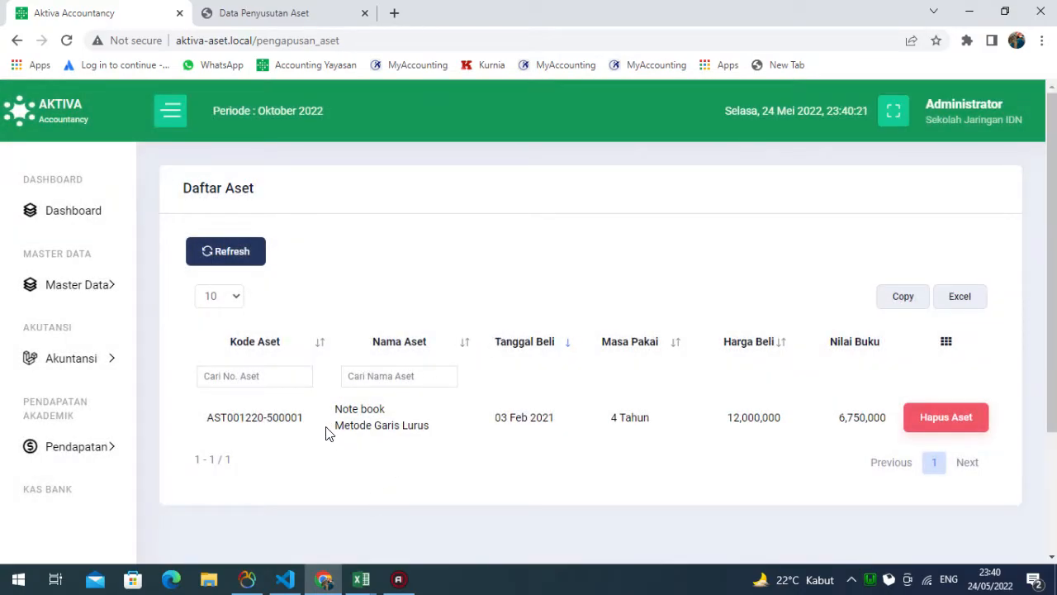
- Open the Note book's disposal form and set its Tanggal Penghapusan Aset to 05-10-2022
{"action": "left_click", "coordinate": [946, 423]}
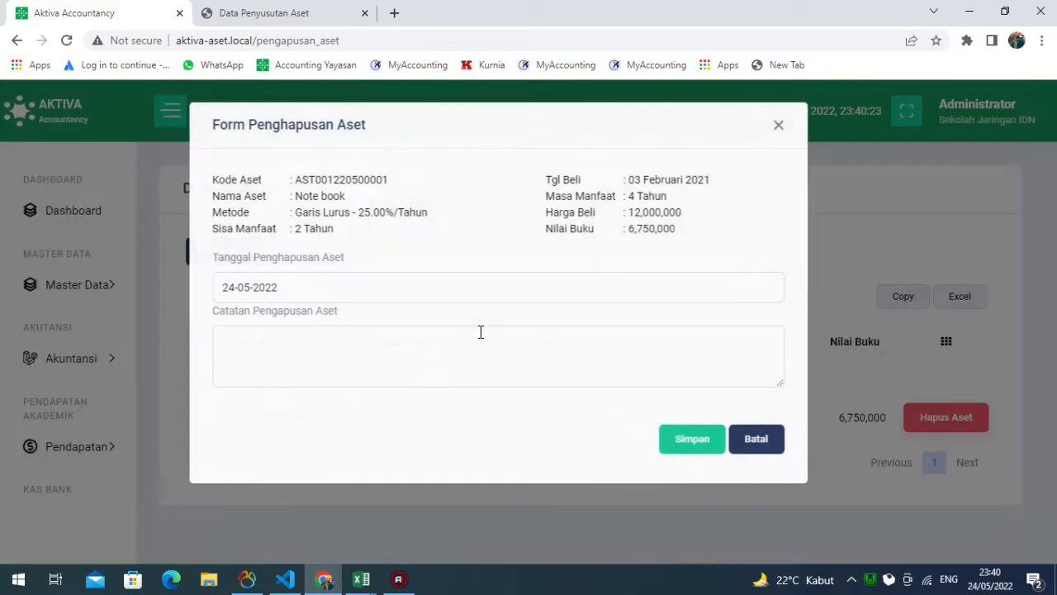
{"action": "left_click", "coordinate": [345, 286]}
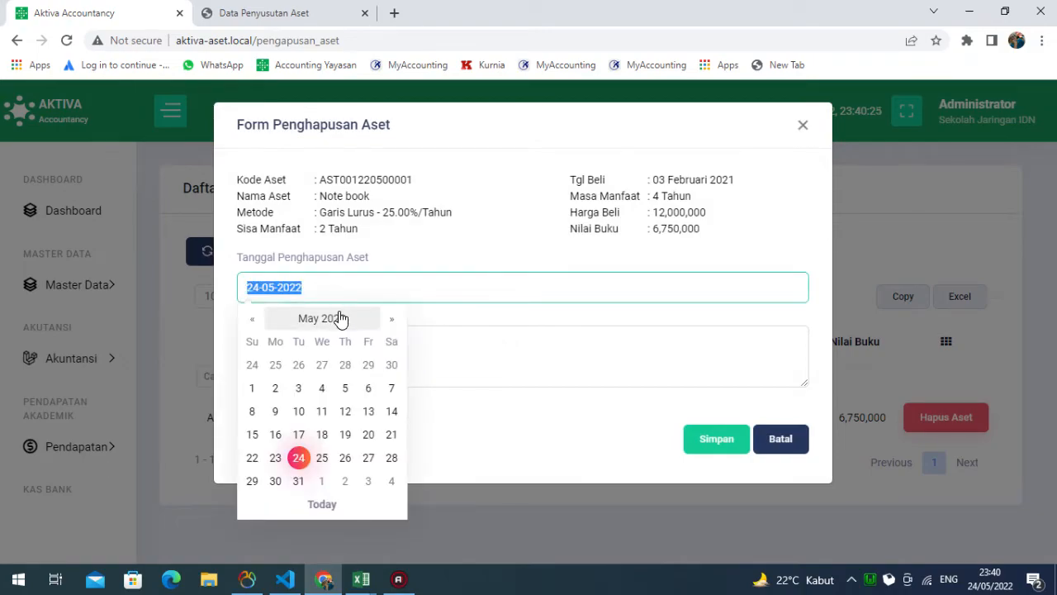
{"action": "left_click", "coordinate": [310, 323]}
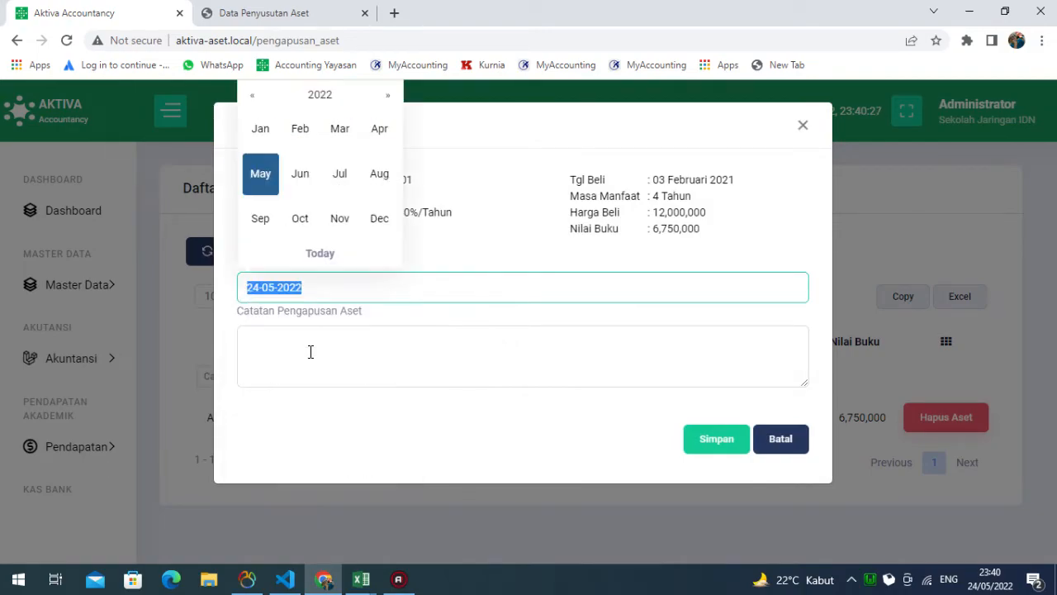
{"action": "left_click", "coordinate": [300, 219]}
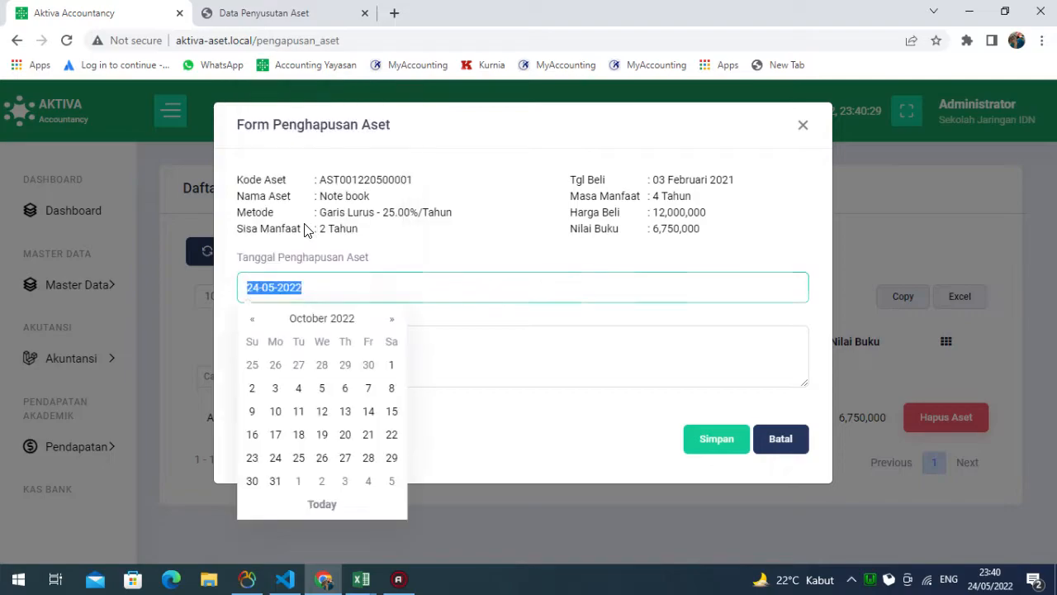
{"action": "left_click", "coordinate": [322, 387]}
- Enter the disposal note "Laptop di jual karena sering hang" and save the Note book's disposal
{"action": "left_click", "coordinate": [363, 346]}
{"action": "type", "text": "Laptop di ju"}
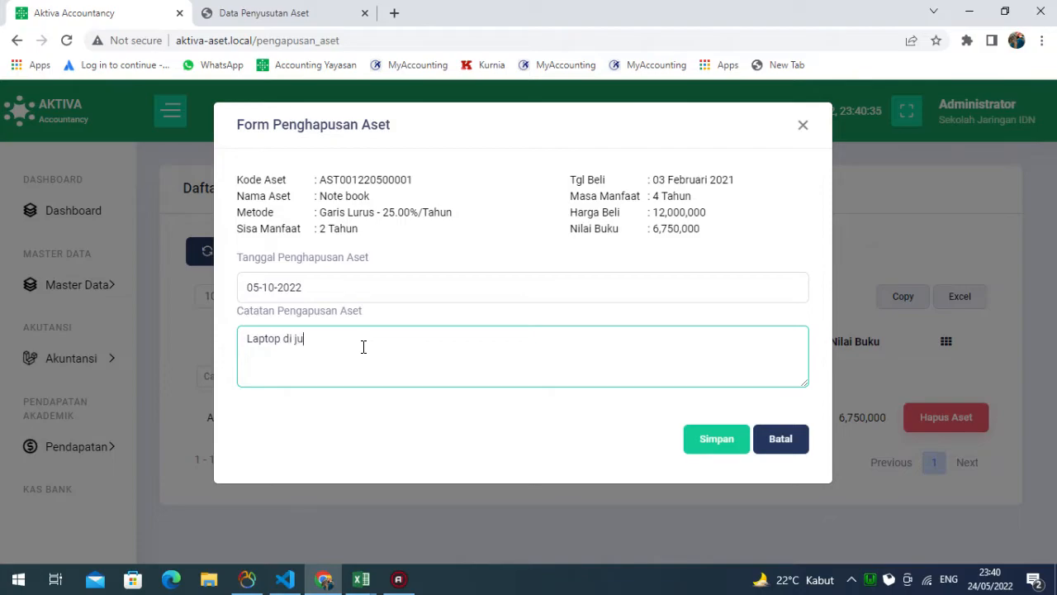
{"action": "type", "text": "al karena sering hang"}
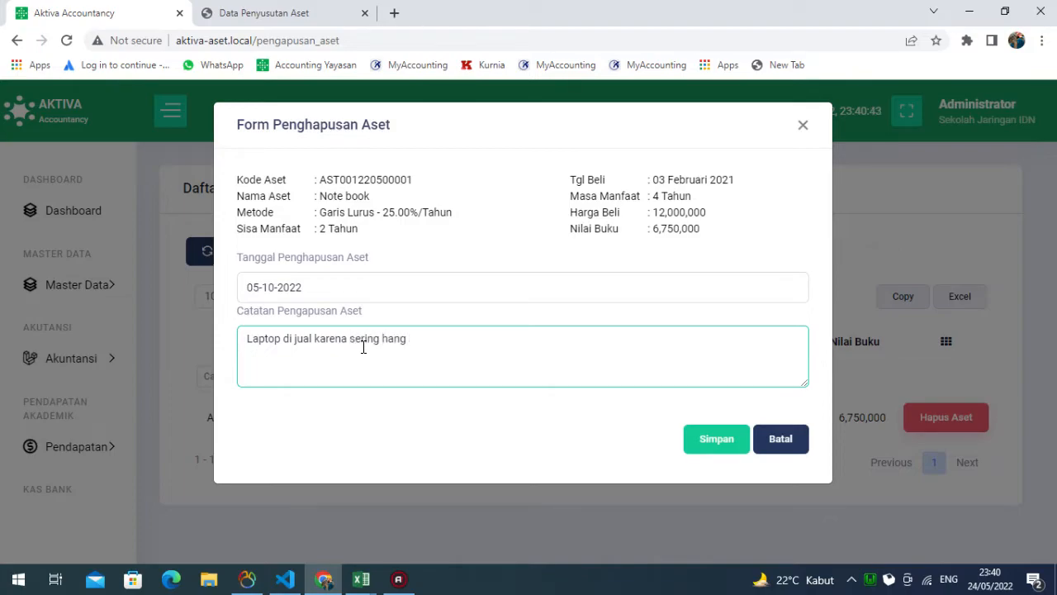
{"action": "left_click", "coordinate": [708, 443]}
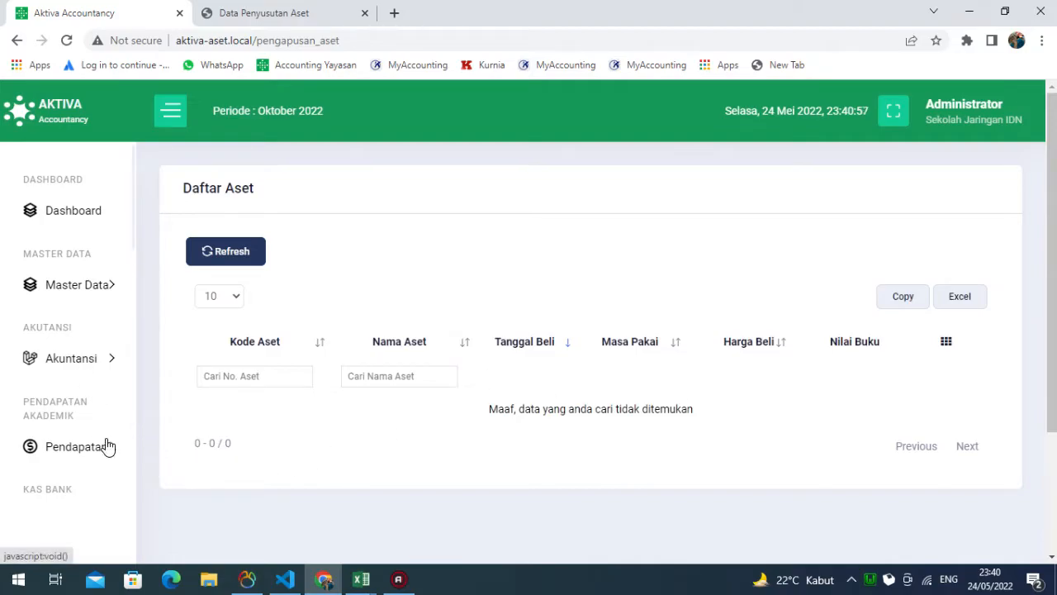
- Open Data Aset under Pengolahan Aset to check the Note book's status in the master asset list
{"action": "scroll", "coordinate": [106, 443], "scroll_direction": "down", "scroll_amount": 2}
{"action": "left_click", "coordinate": [83, 462]}
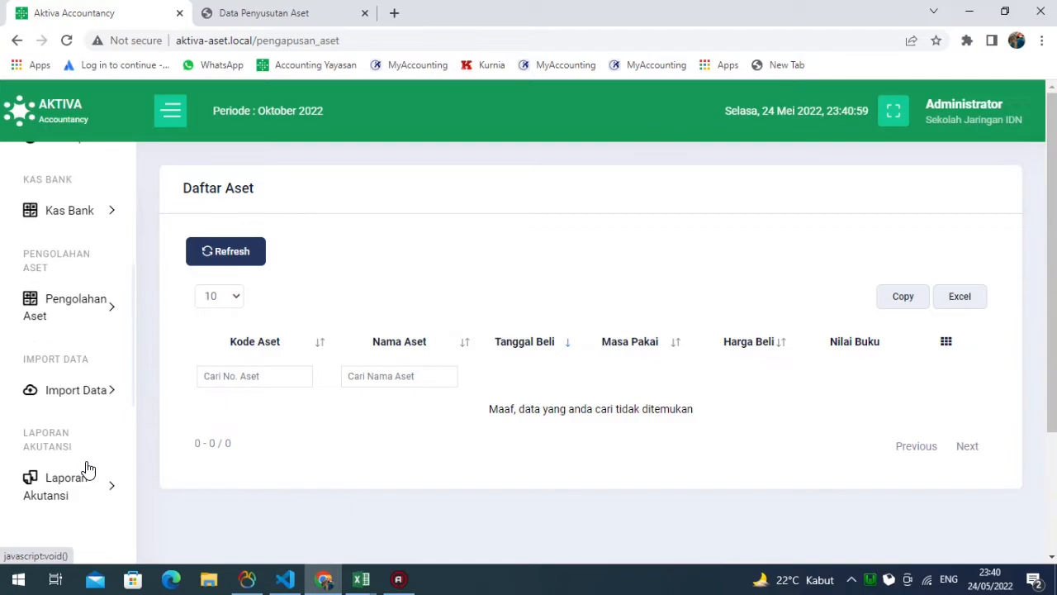
{"action": "left_click", "coordinate": [86, 316]}
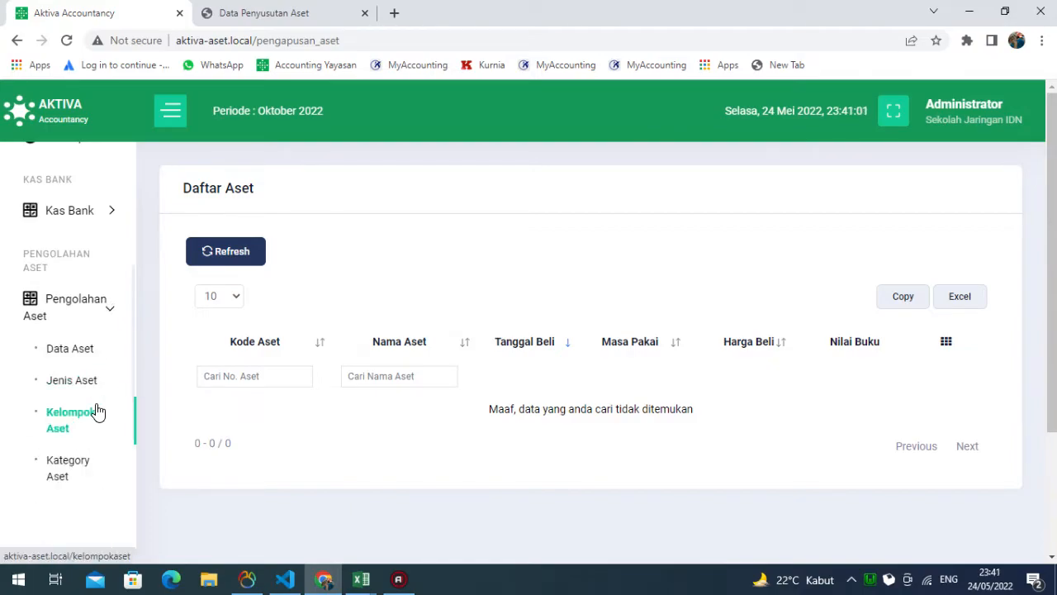
{"action": "left_click", "coordinate": [93, 350]}
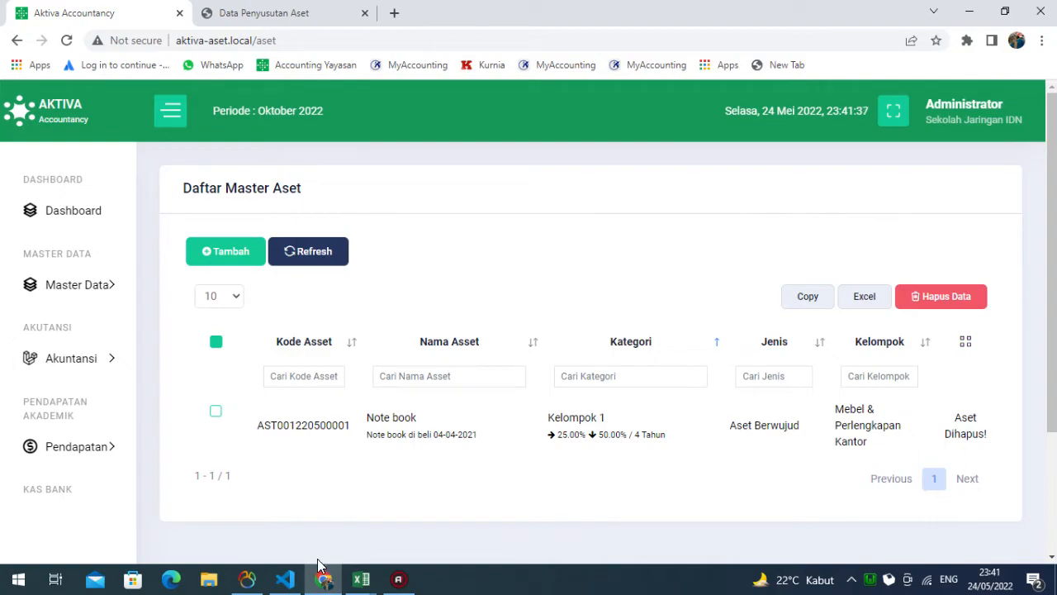
- Open the Jurnal Umum list under Akuntansi for the October 2022 period
{"action": "scroll", "coordinate": [46, 453], "scroll_direction": "down", "scroll_amount": 3}
{"action": "scroll", "coordinate": [98, 493], "scroll_direction": "down", "scroll_amount": 4}
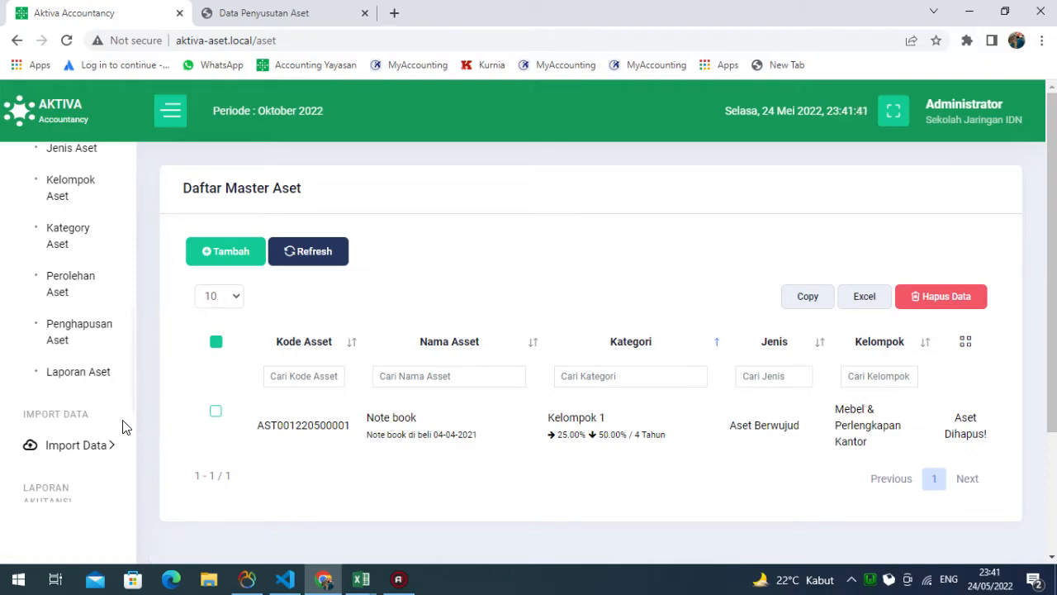
{"action": "scroll", "coordinate": [123, 427], "scroll_direction": "up", "scroll_amount": 5}
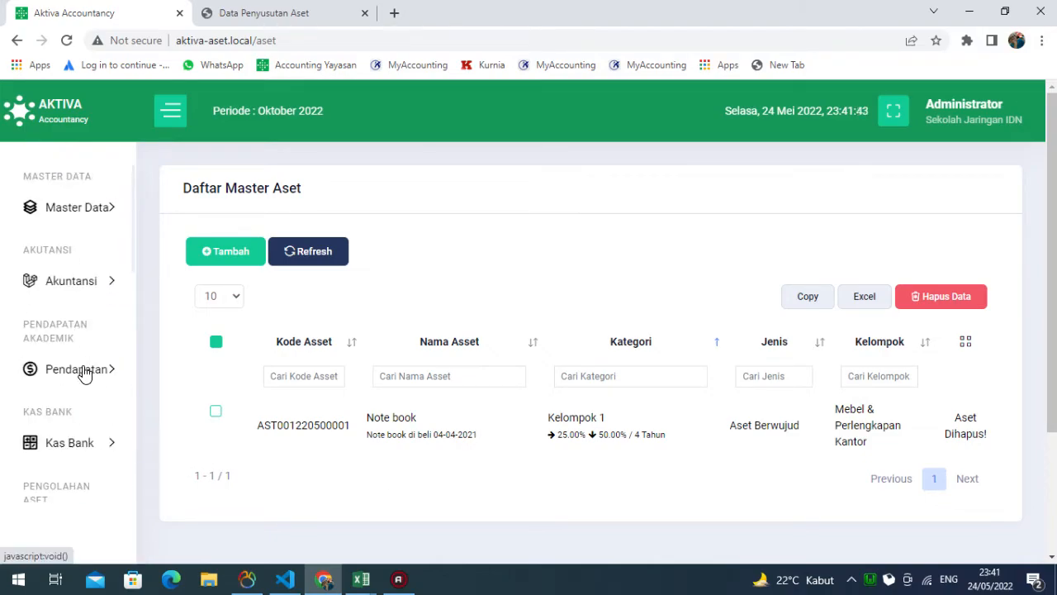
{"action": "left_click", "coordinate": [78, 285]}
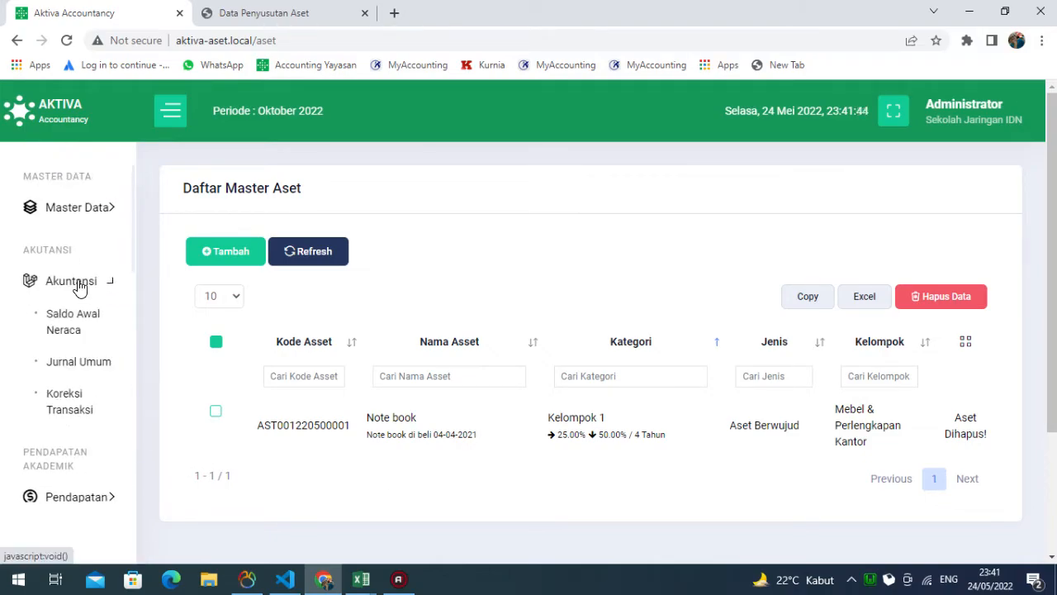
{"action": "left_click", "coordinate": [81, 361]}
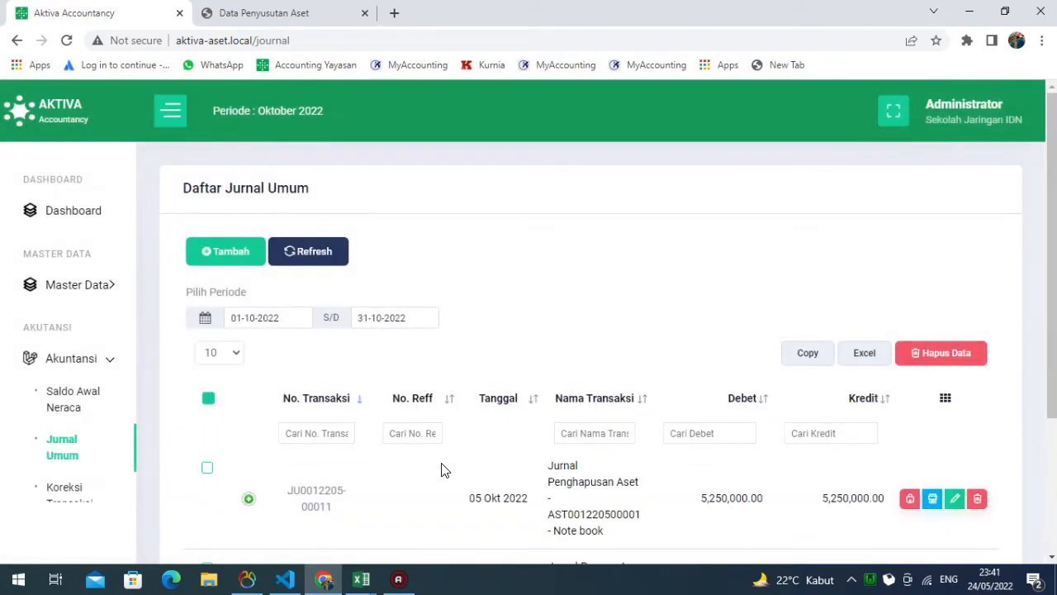
- Expand the Note book's Jurnal Penghapusan Aset entry and review its debit and credit account lines
{"action": "scroll", "coordinate": [441, 467], "scroll_direction": "down", "scroll_amount": 2}
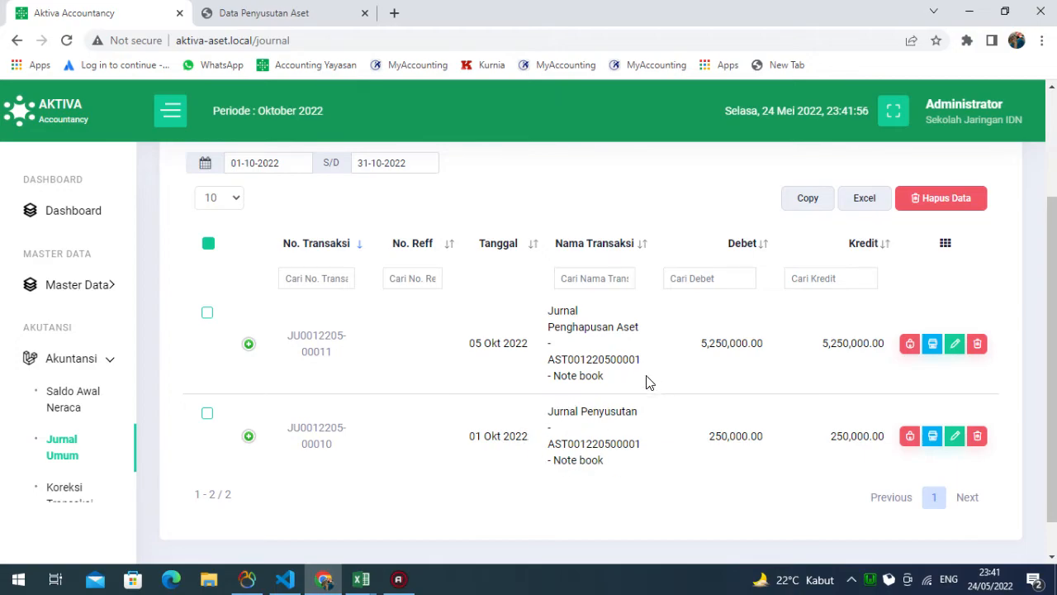
{"action": "left_click", "coordinate": [248, 343]}
{"action": "scroll", "coordinate": [463, 408], "scroll_direction": "down", "scroll_amount": 1}
{"action": "scroll", "coordinate": [463, 438], "scroll_direction": "down", "scroll_amount": 1}
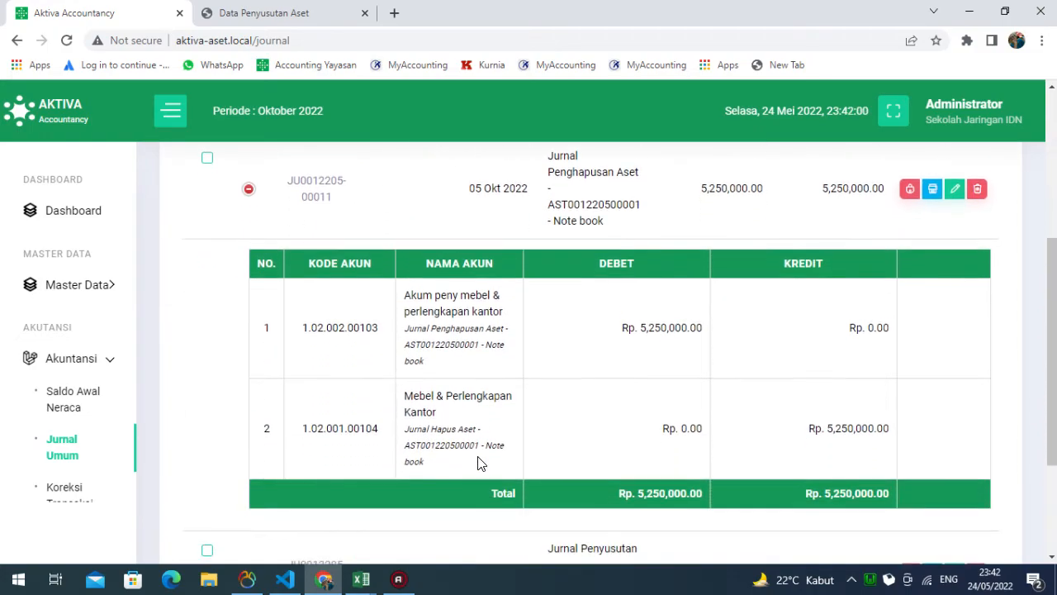